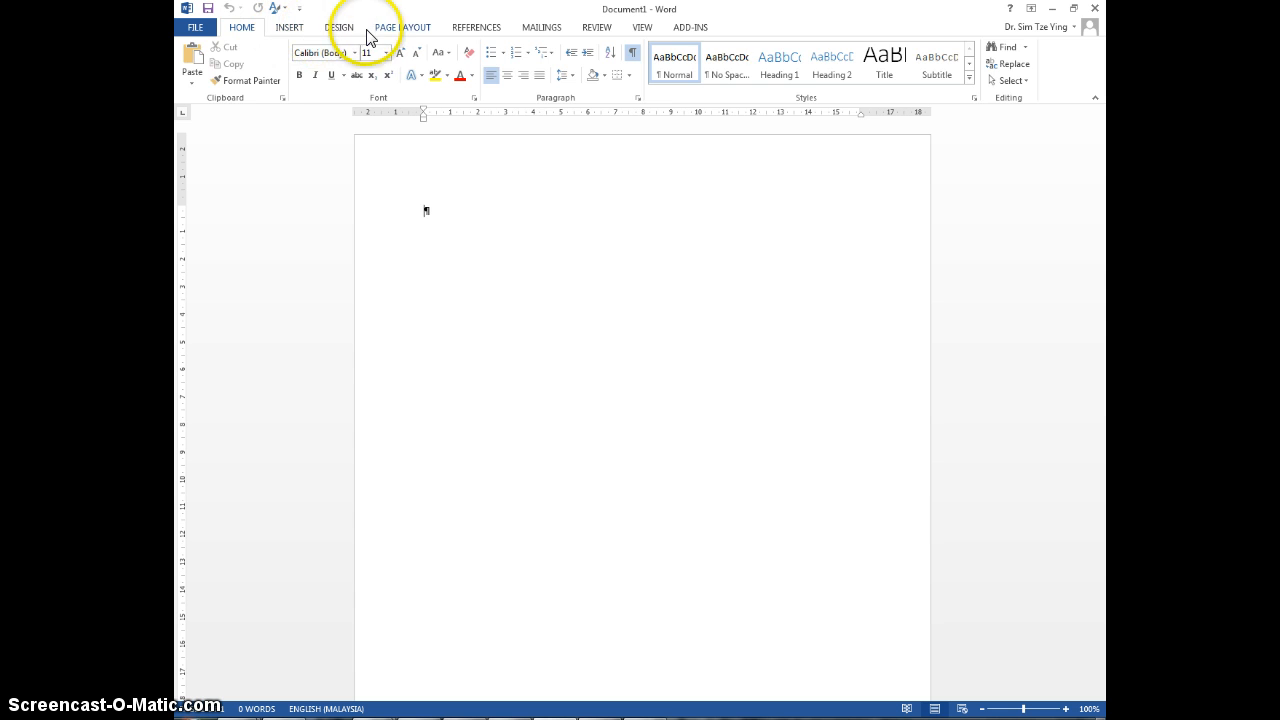
Step: Set the page margins to the Moderate preset, with 2.54 cm top and bottom and 1.91 cm left and right
click(399, 33)
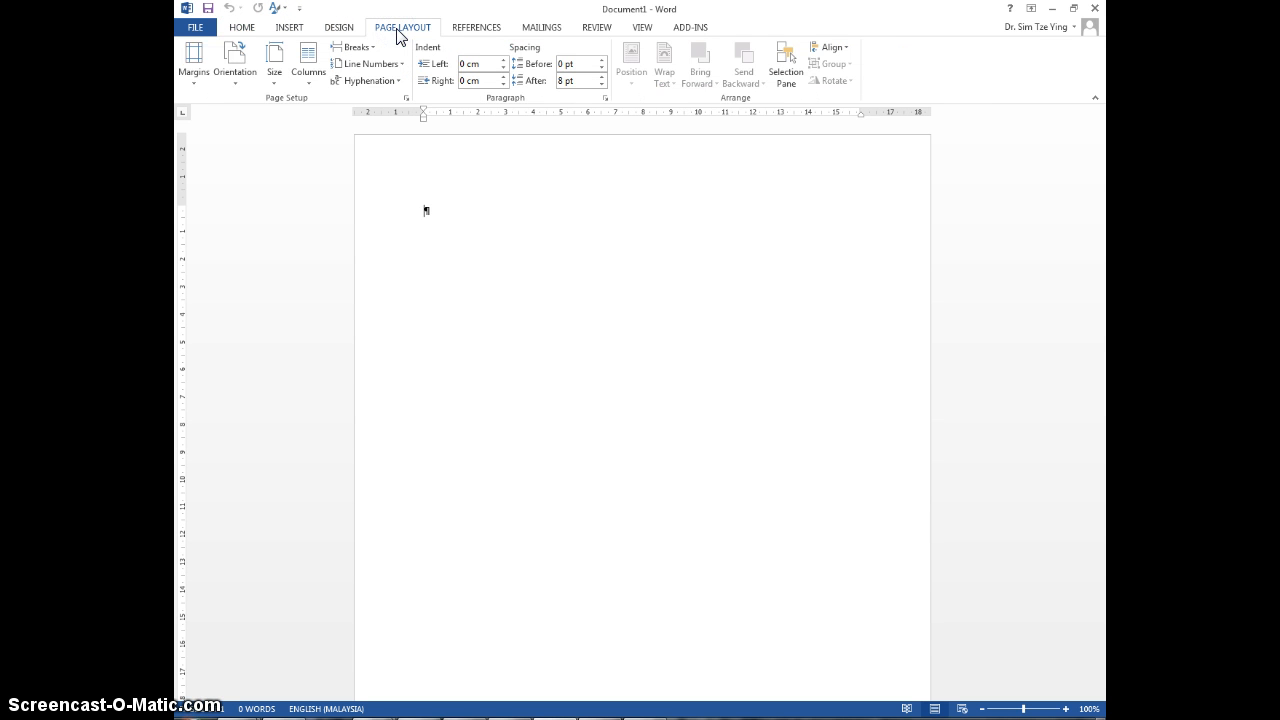
click(195, 78)
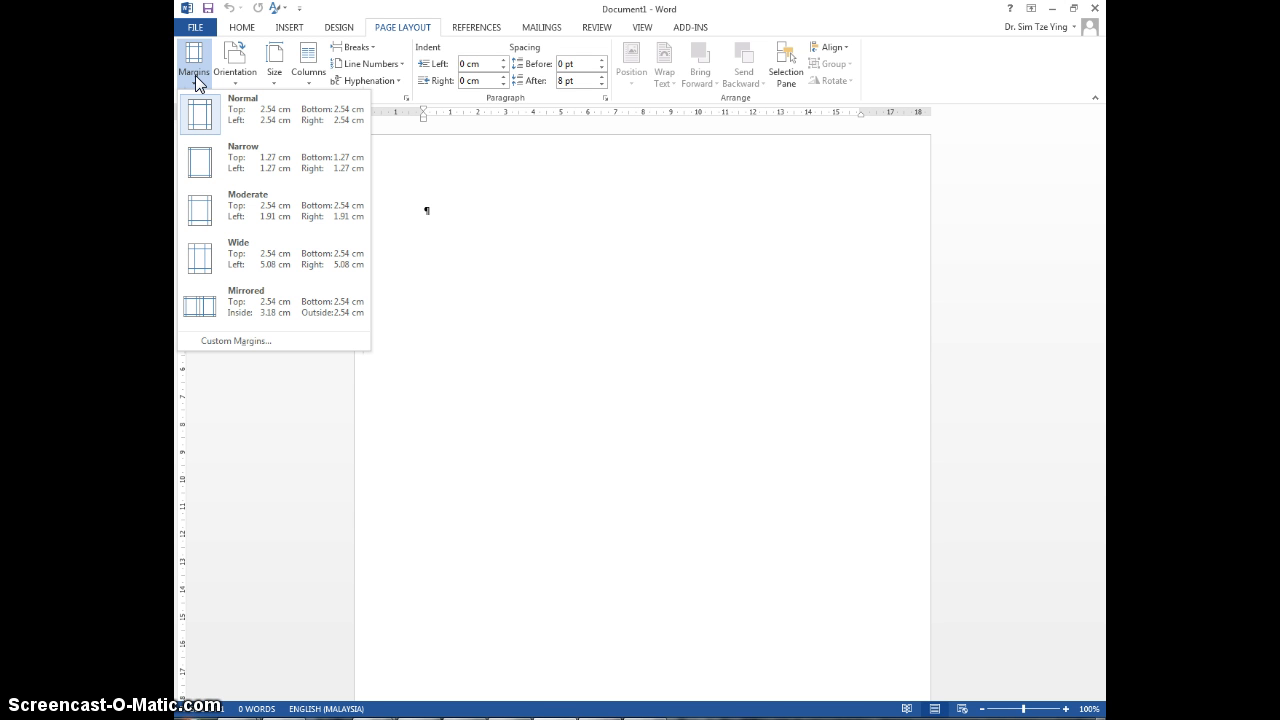
click(222, 216)
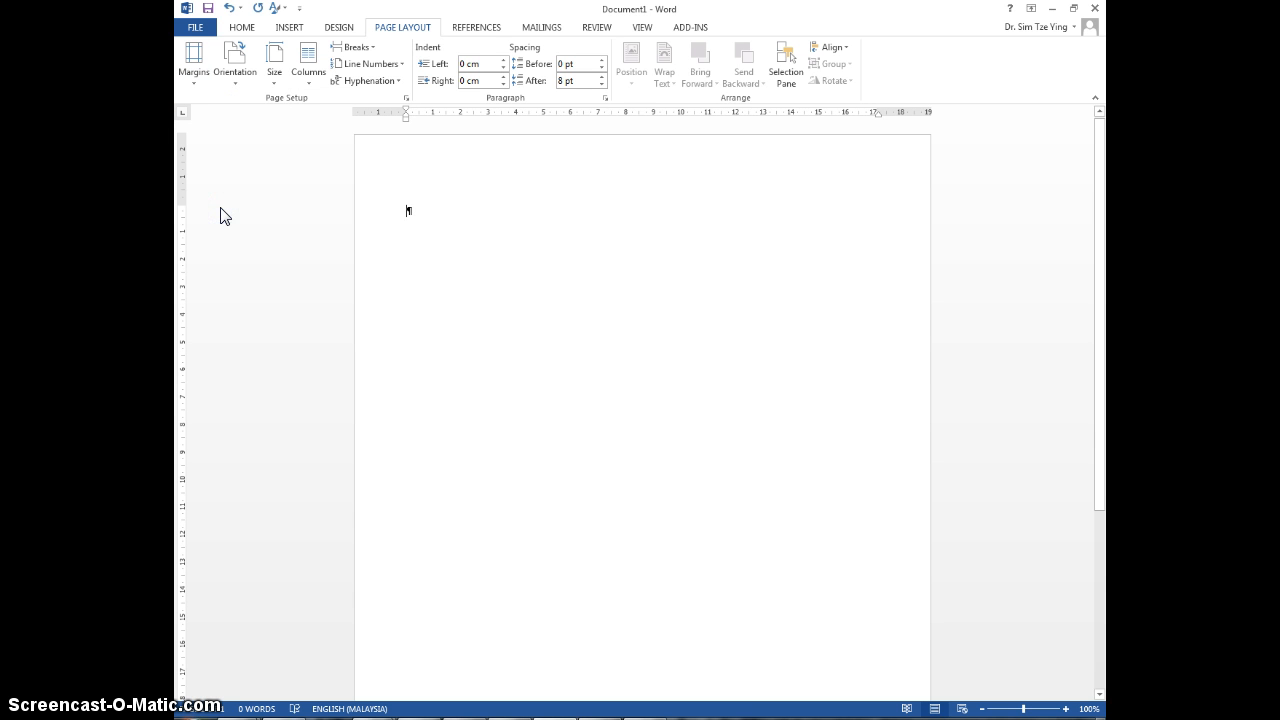
click(643, 28)
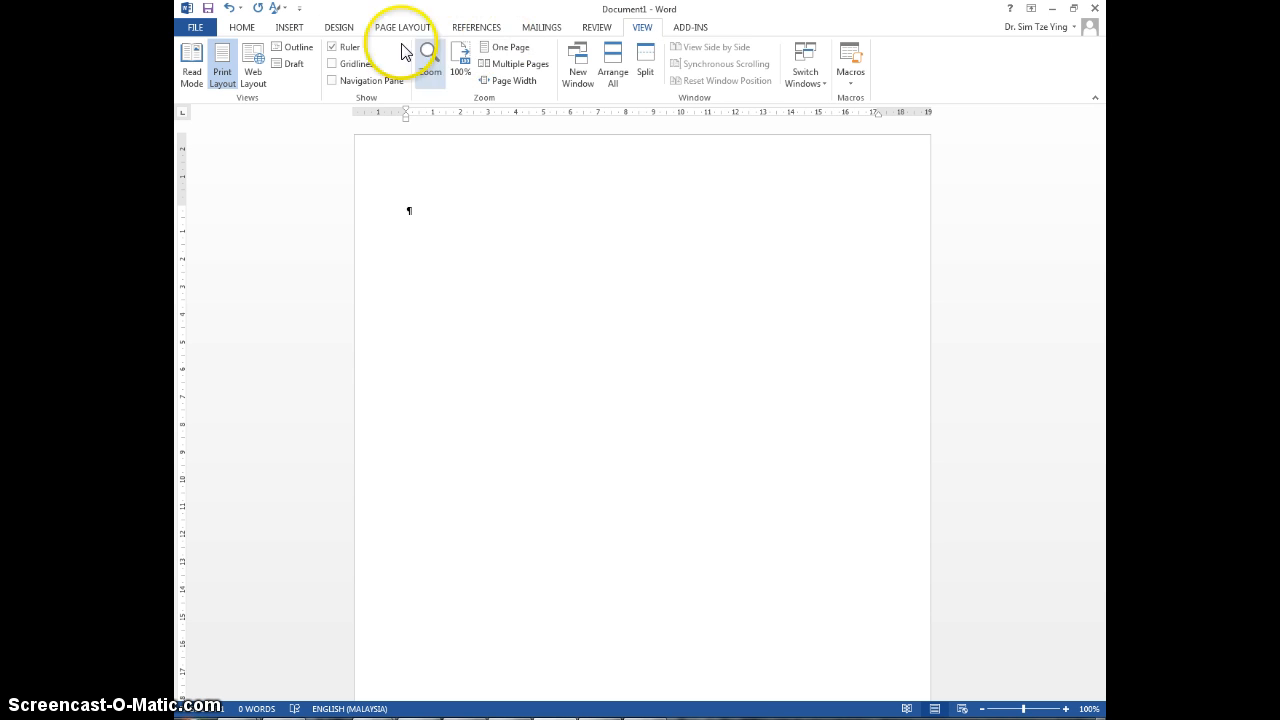
click(243, 29)
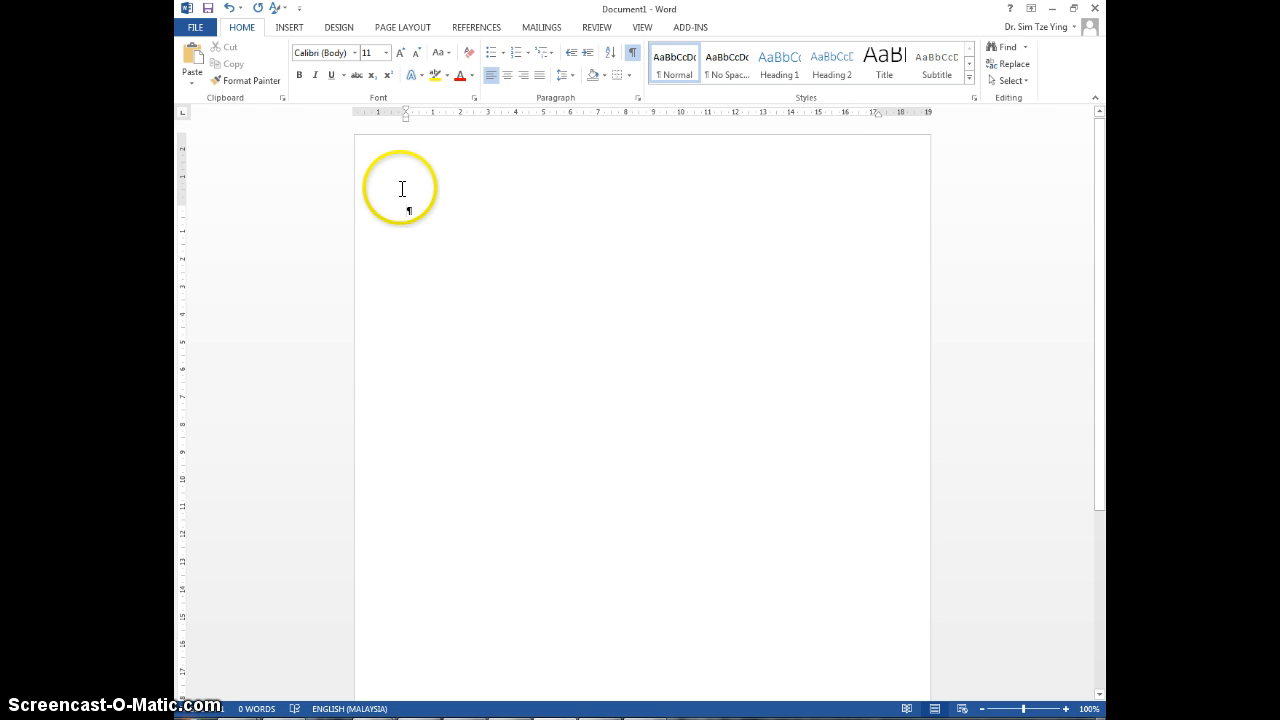
Step: Draw a rounded rectangle about 1.91 cm high and 17.2 cm wide, spanning margin to margin on the first line
click(299, 30)
click(372, 58)
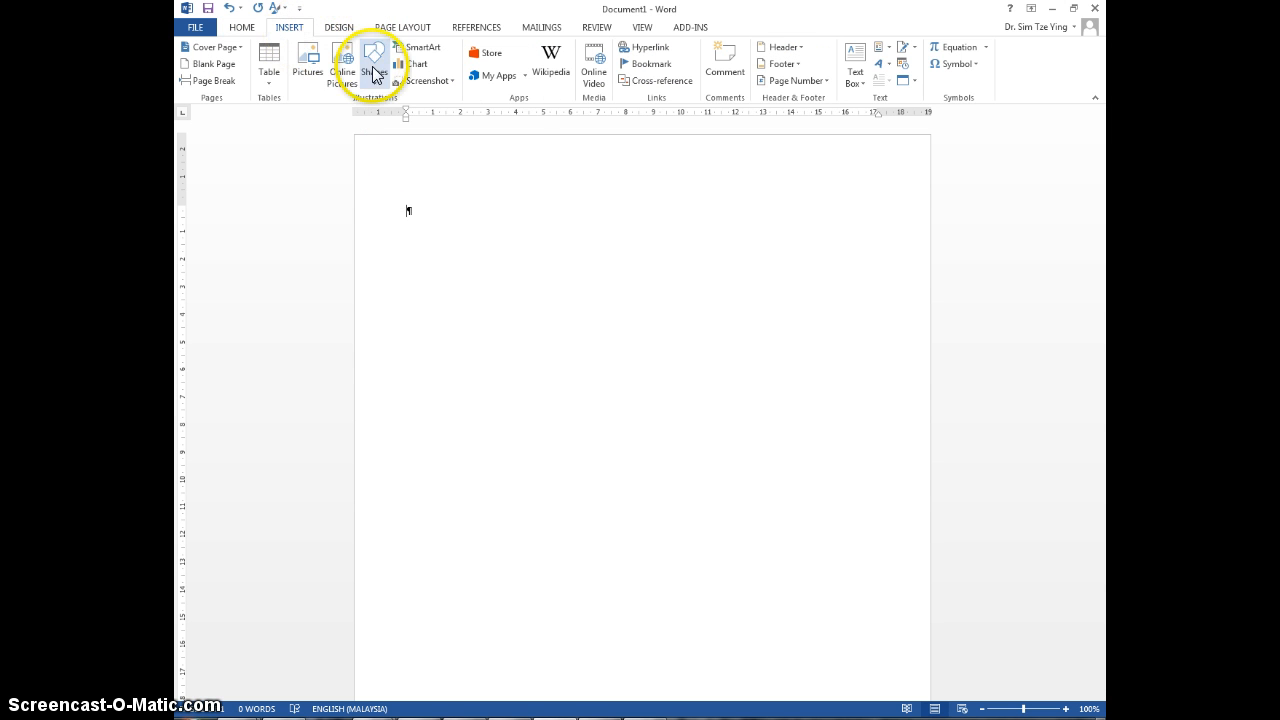
click(443, 116)
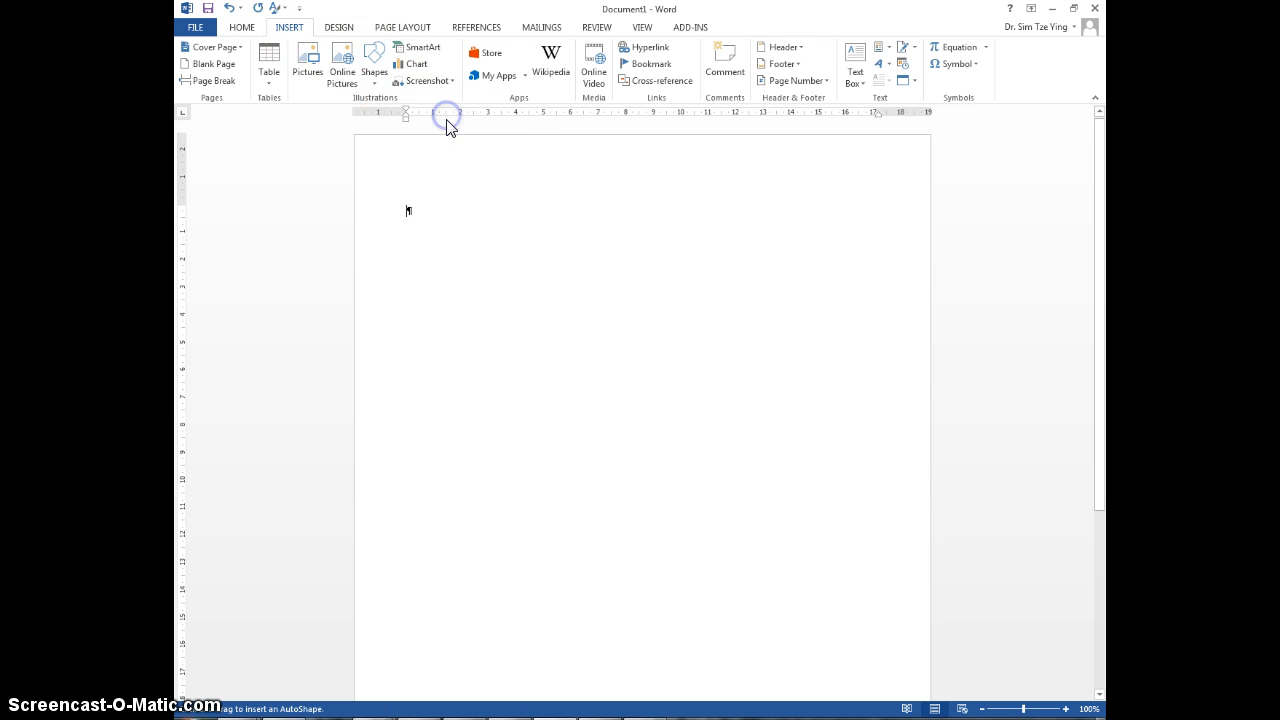
click(405, 207)
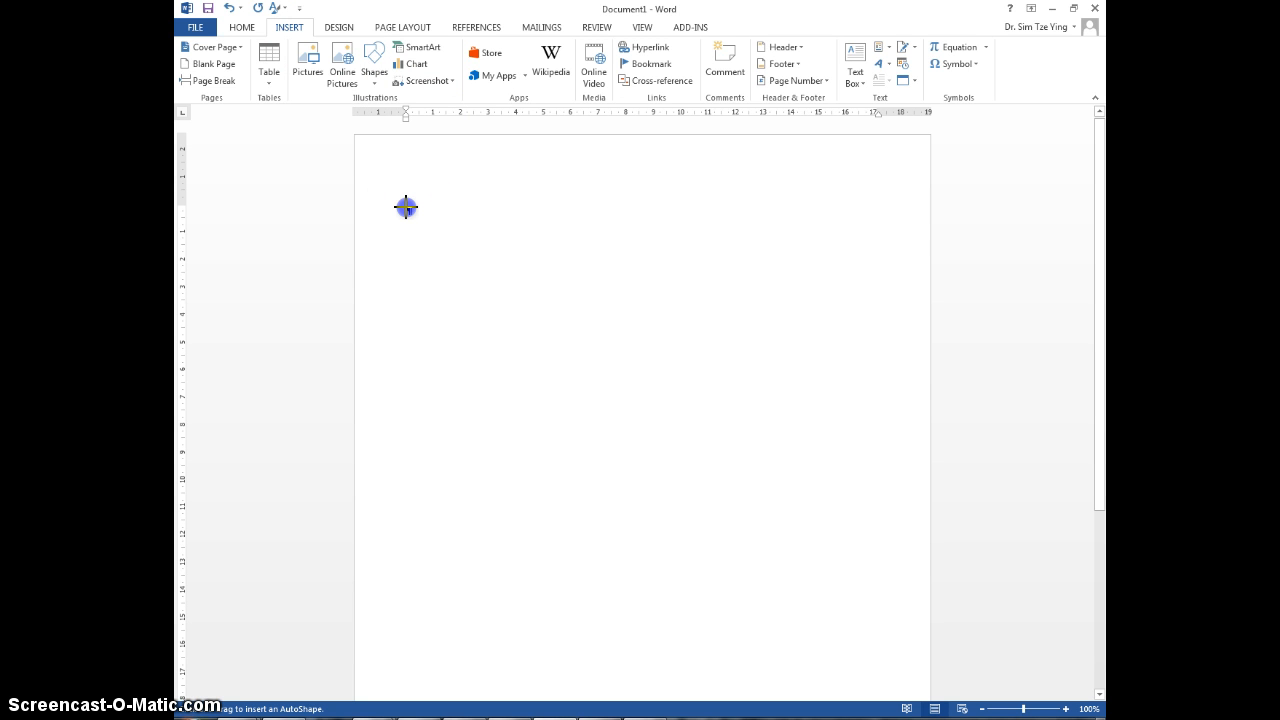
mouse_move(405, 207)
mouse_down()
mouse_move(640, 300)
mouse_move(794, 277)
mouse_move(743, 269)
mouse_move(847, 250)
mouse_move(880, 257)
mouse_up()
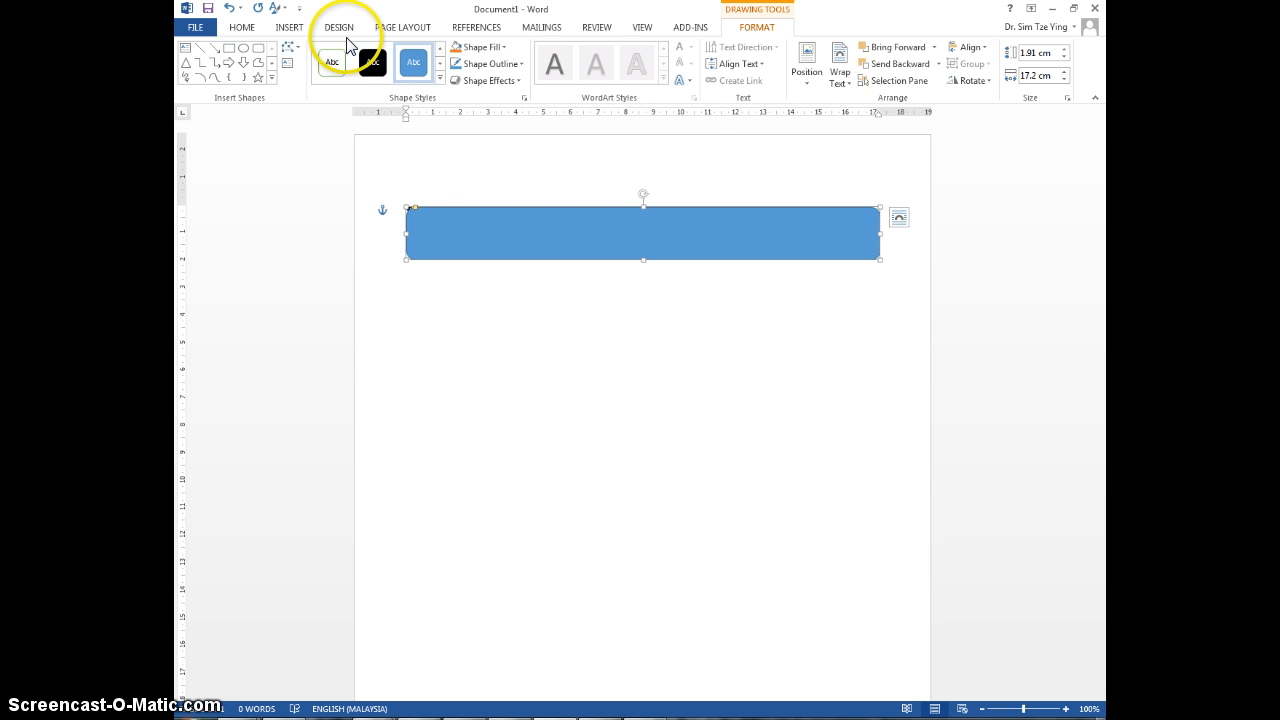
Step: Preview the available document themes and theme color schemes on the rounded rectangle
click(236, 28)
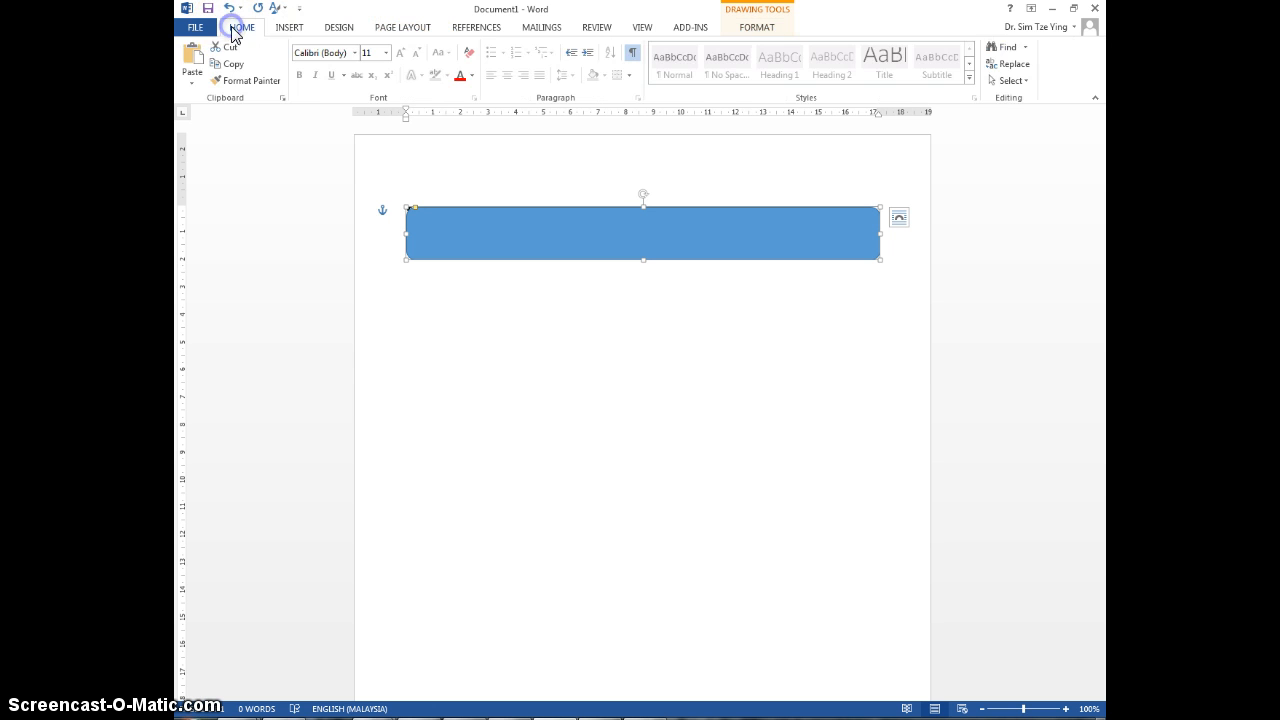
click(338, 28)
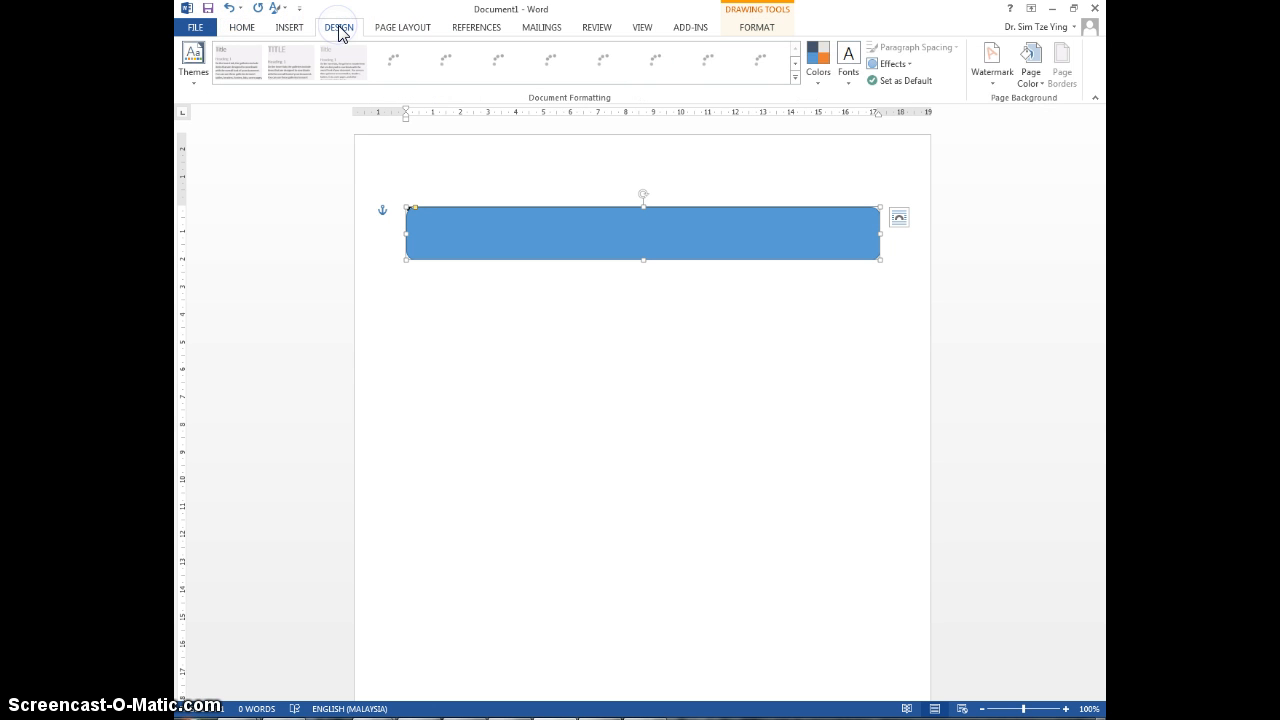
click(190, 78)
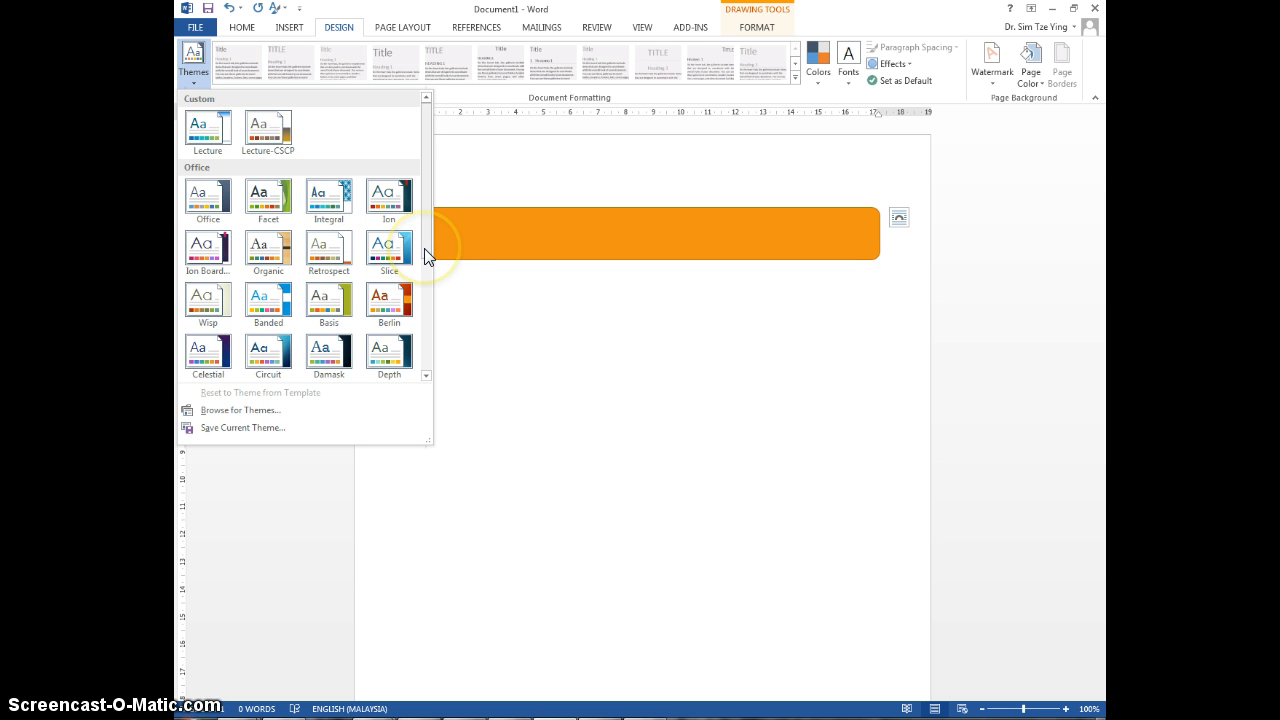
drag(424, 248, 414, 334)
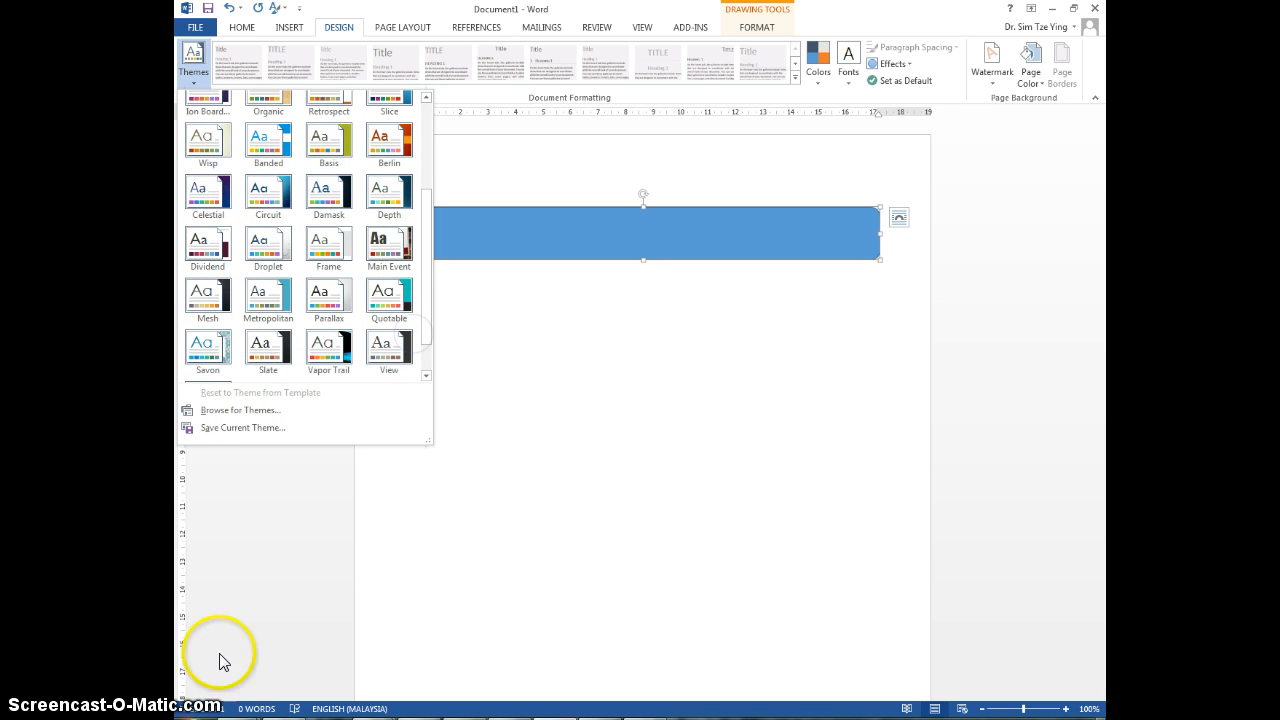
key(Escape)
click(821, 80)
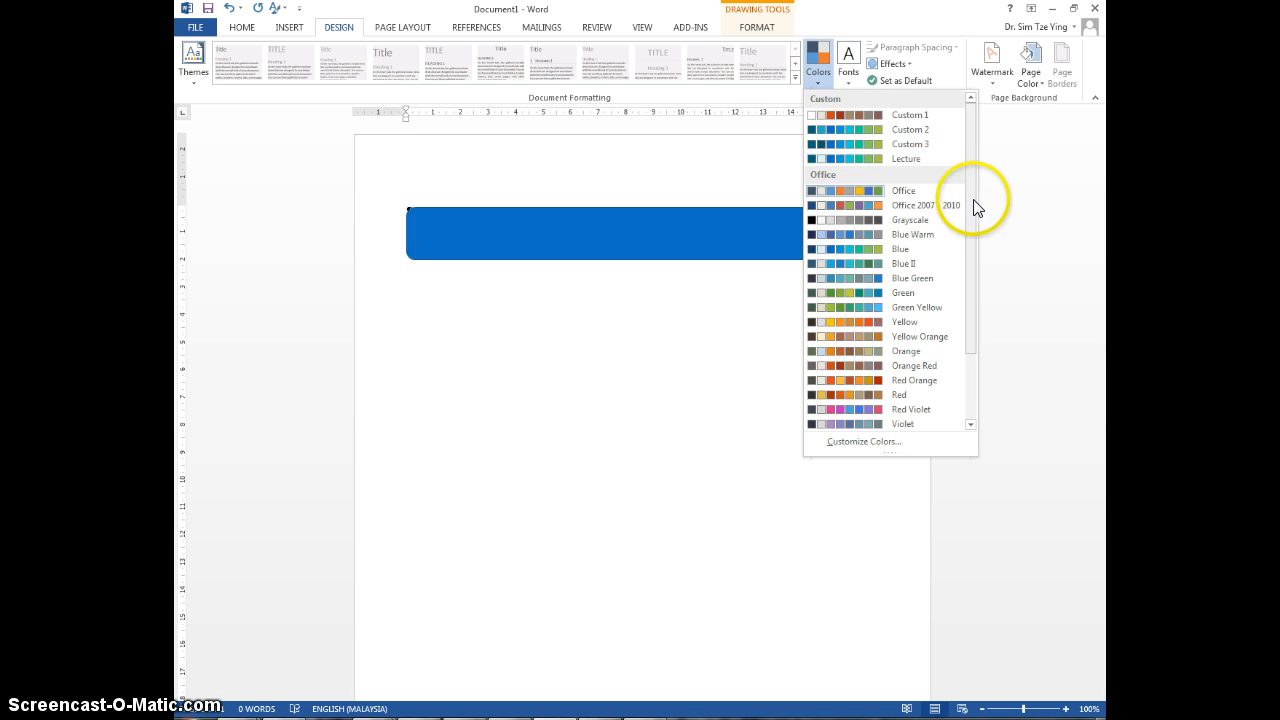
drag(969, 223, 971, 297)
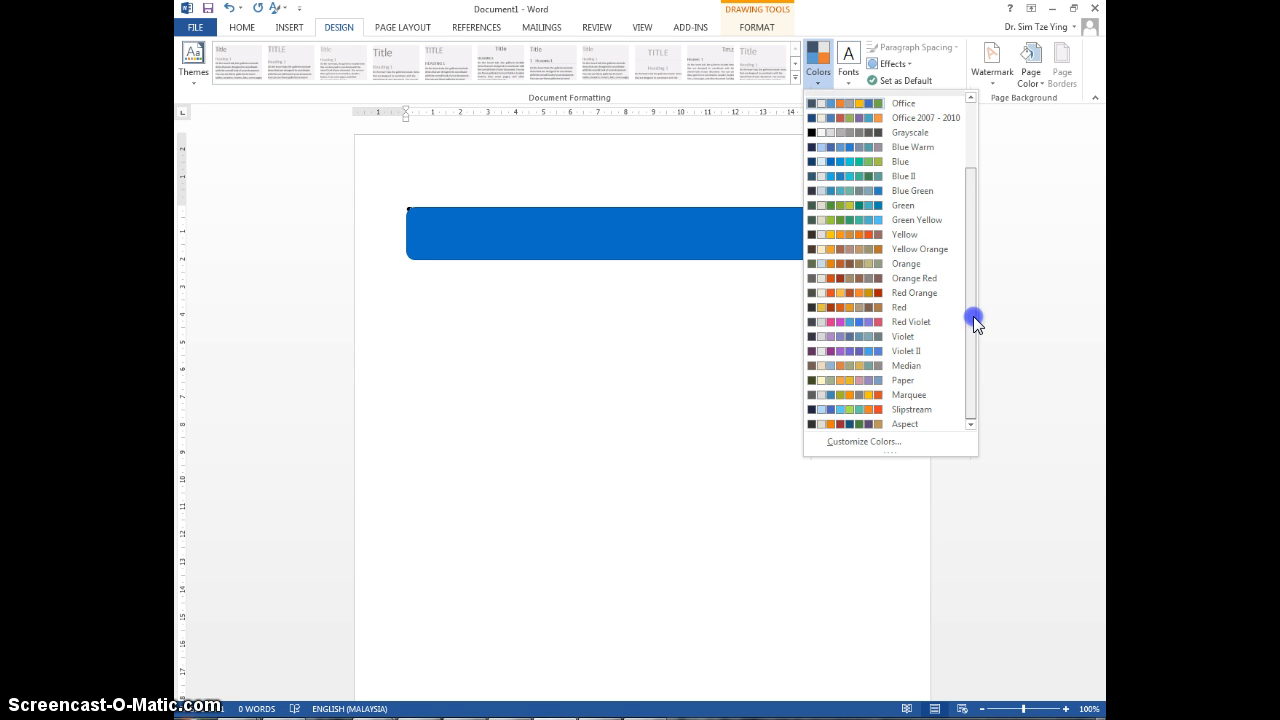
drag(974, 309, 973, 204)
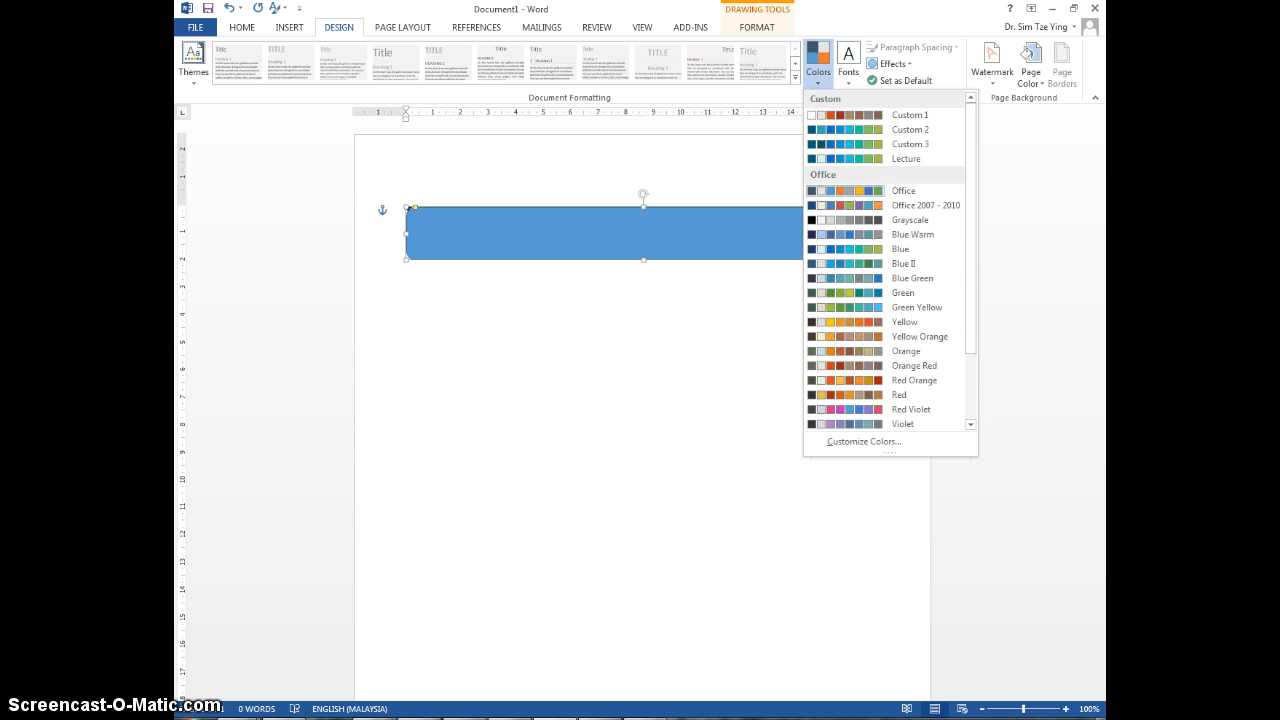
key(Escape)
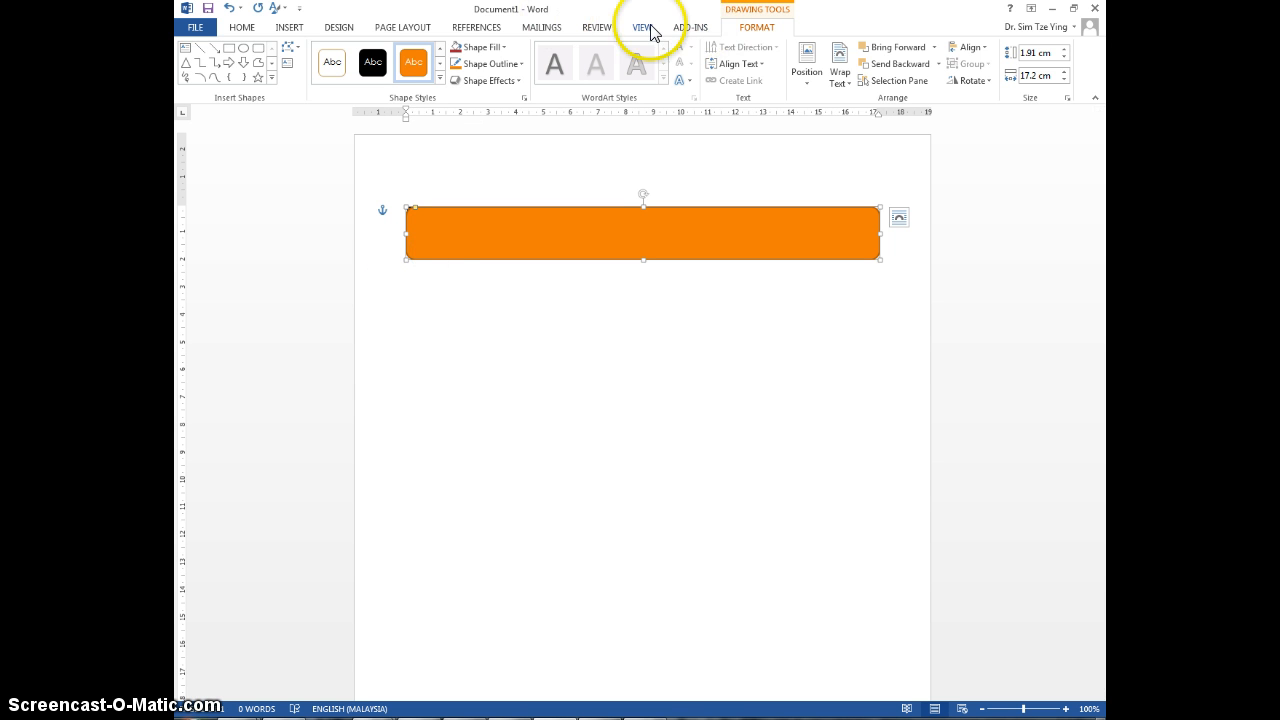
Step: Apply the Wisp theme to the document and set its theme colors to Yellow Orange
click(330, 30)
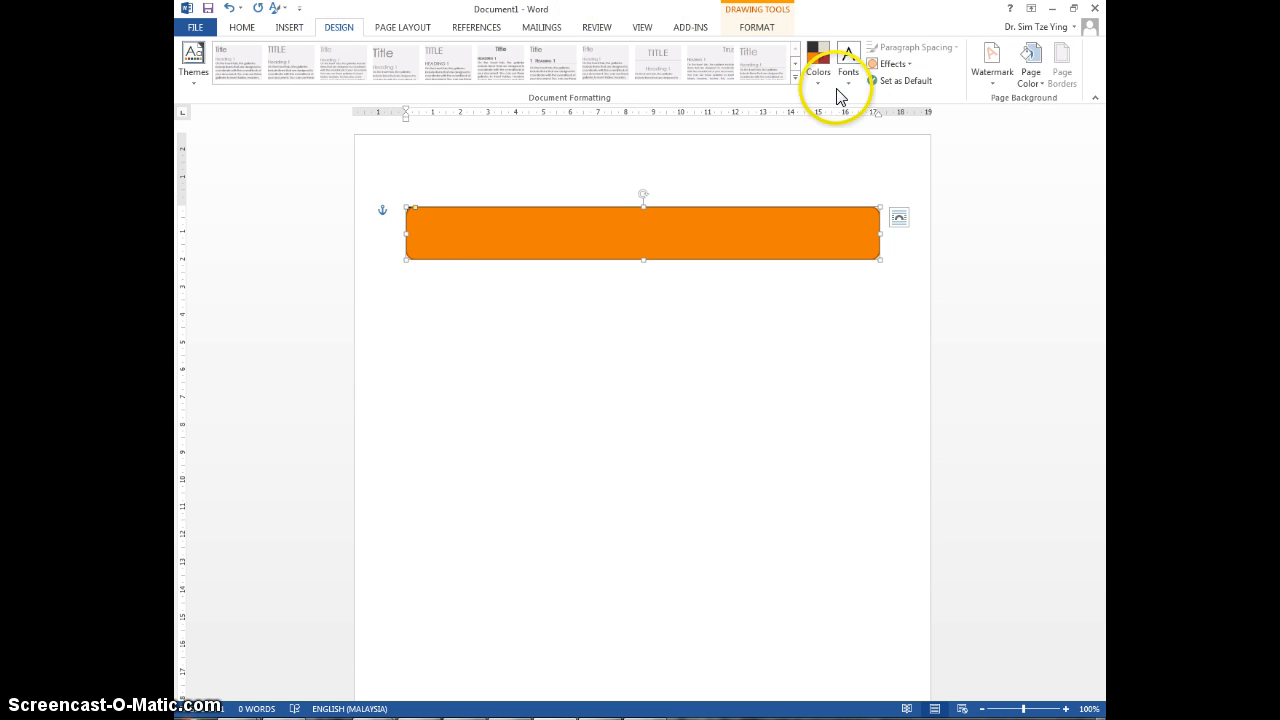
click(817, 84)
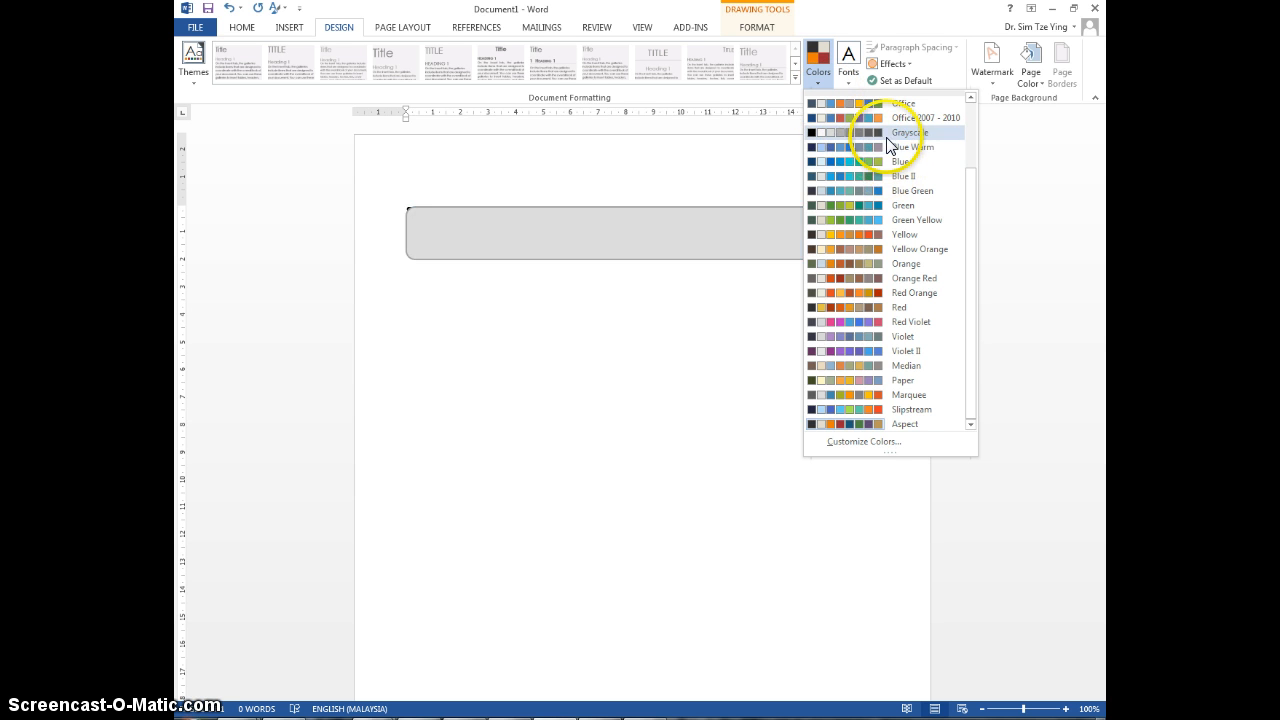
click(191, 72)
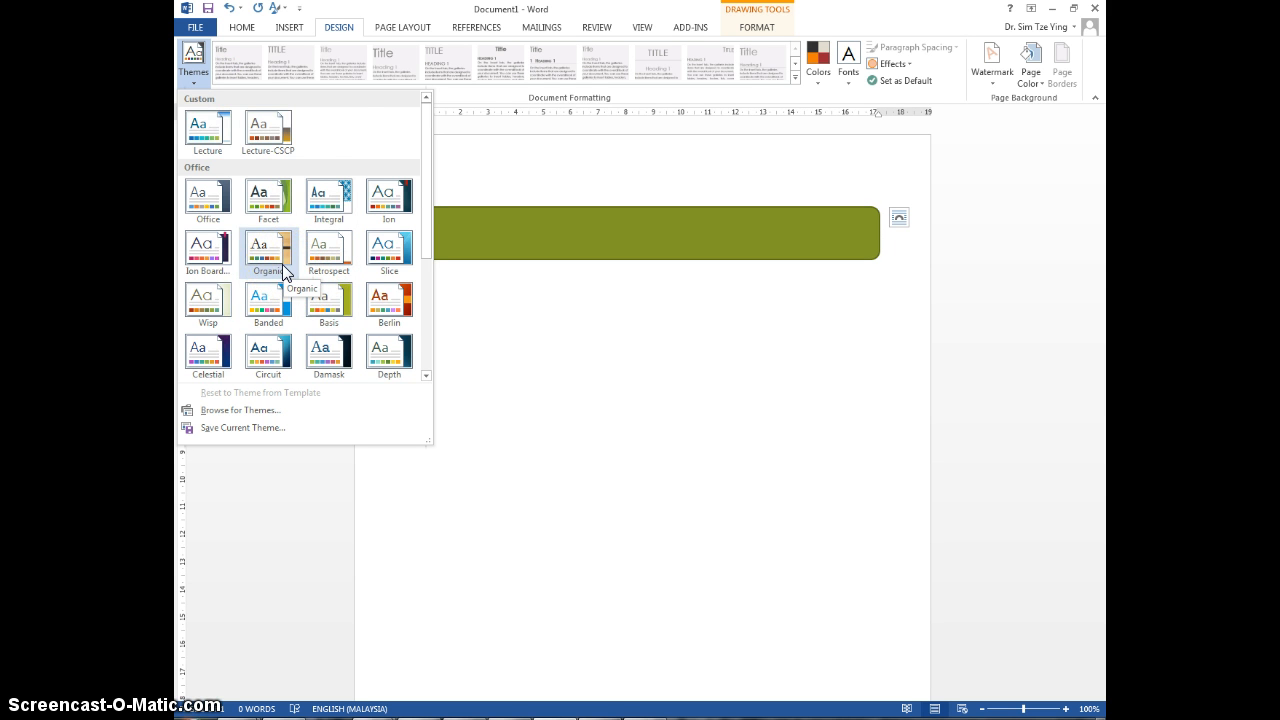
scroll(282, 264, down, 3)
scroll(250, 310, up, 3)
scroll(272, 253, down, 3)
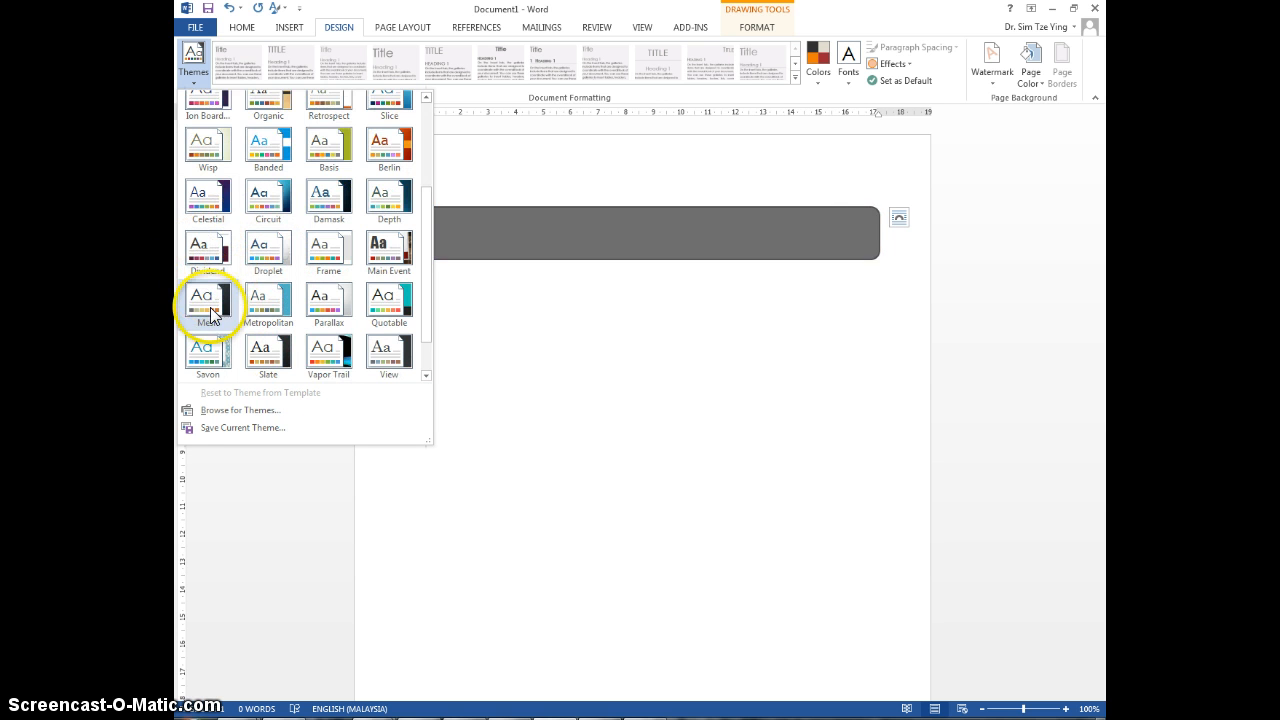
scroll(210, 252, down, 1)
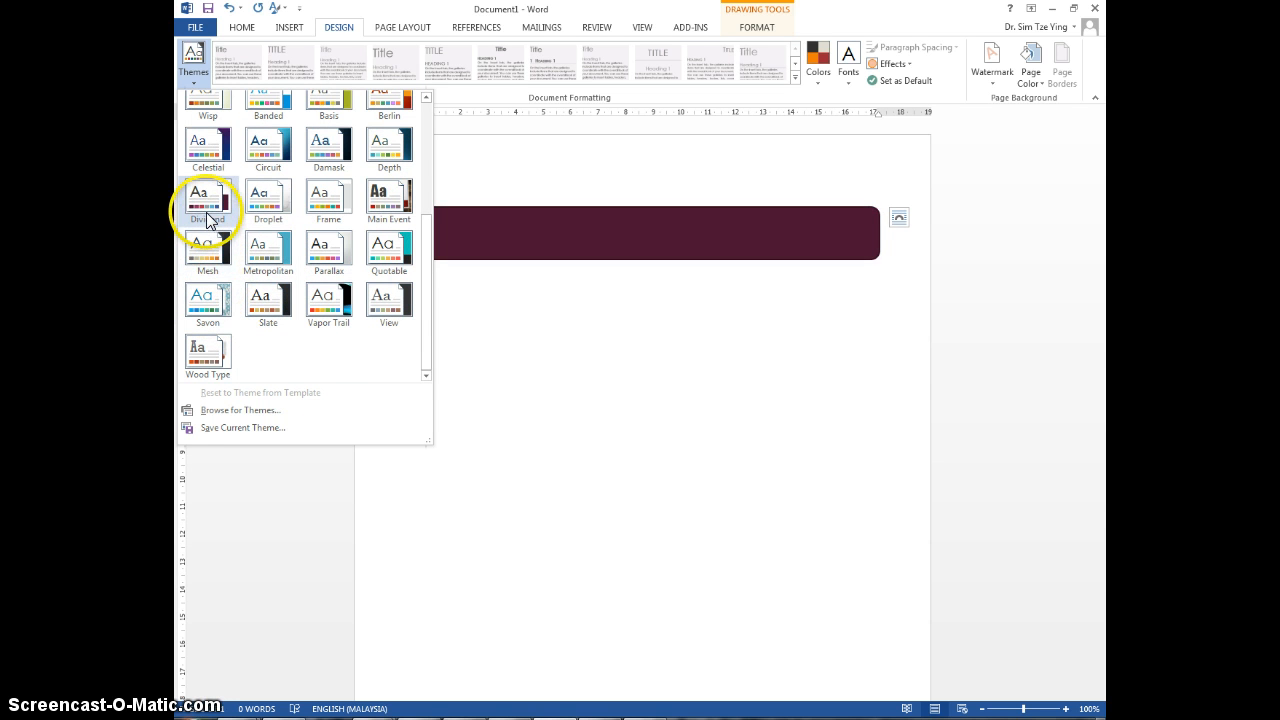
scroll(209, 220, up, 3)
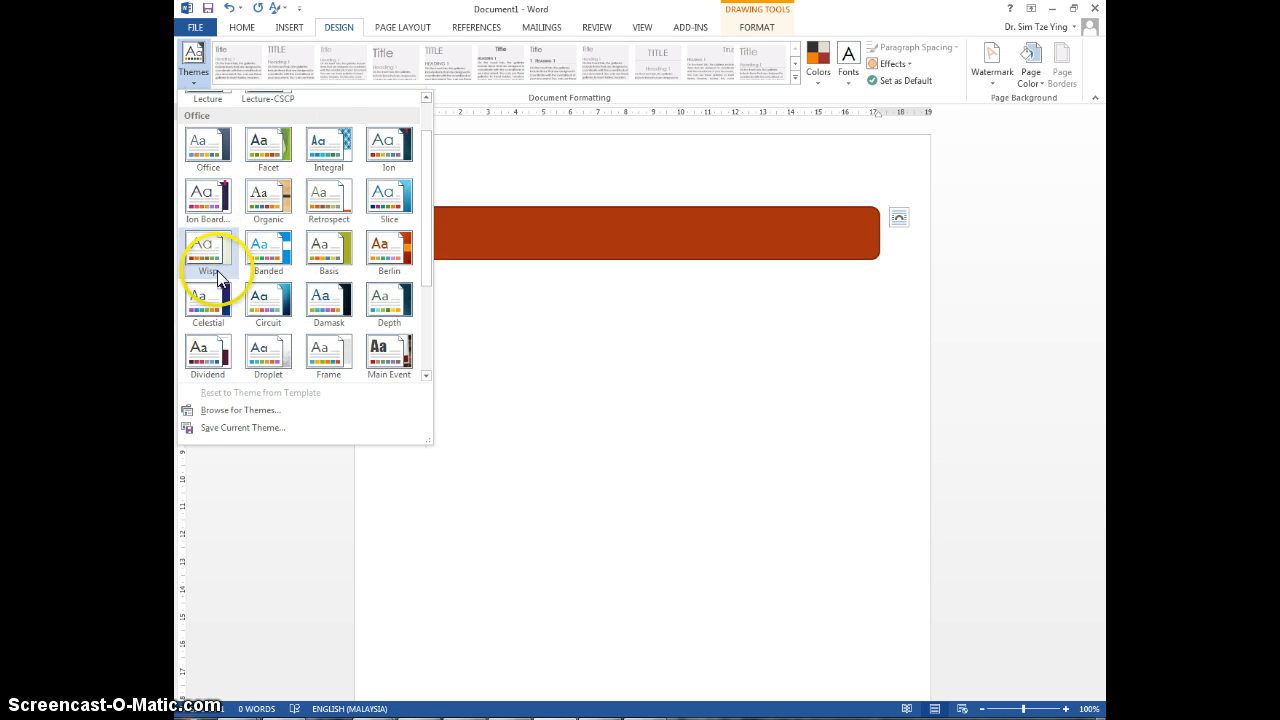
click(207, 251)
click(829, 80)
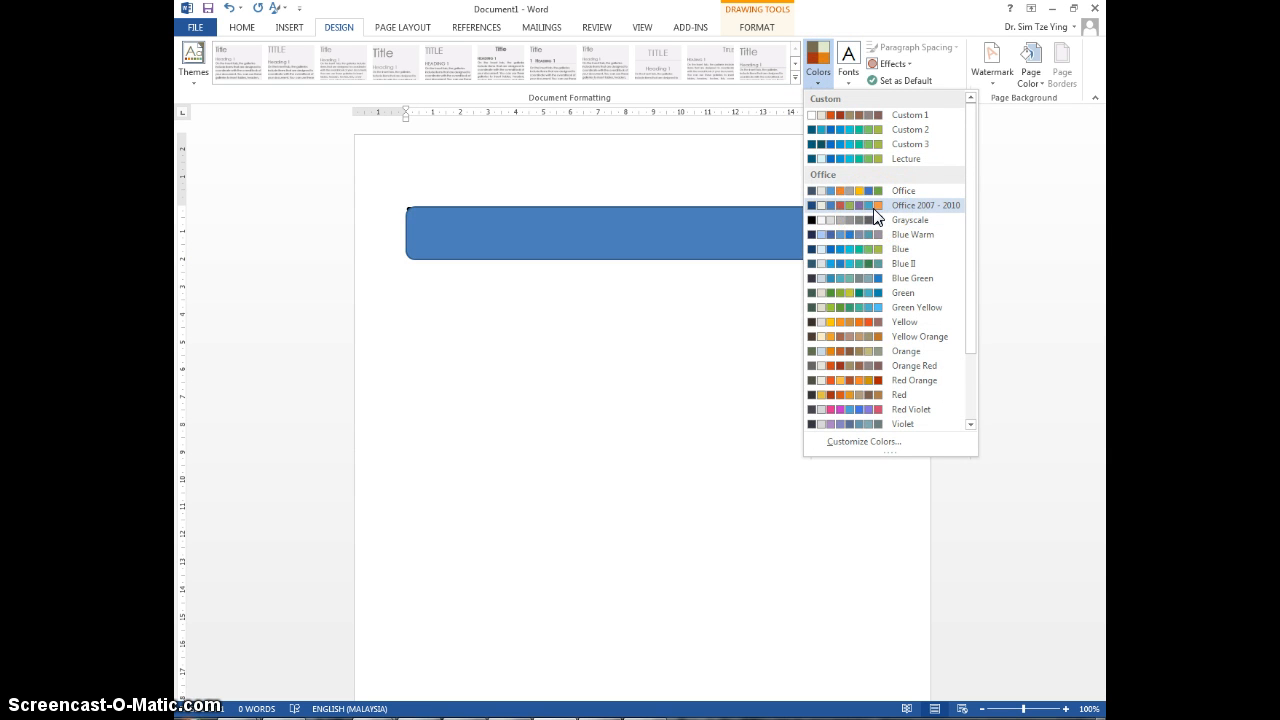
click(870, 336)
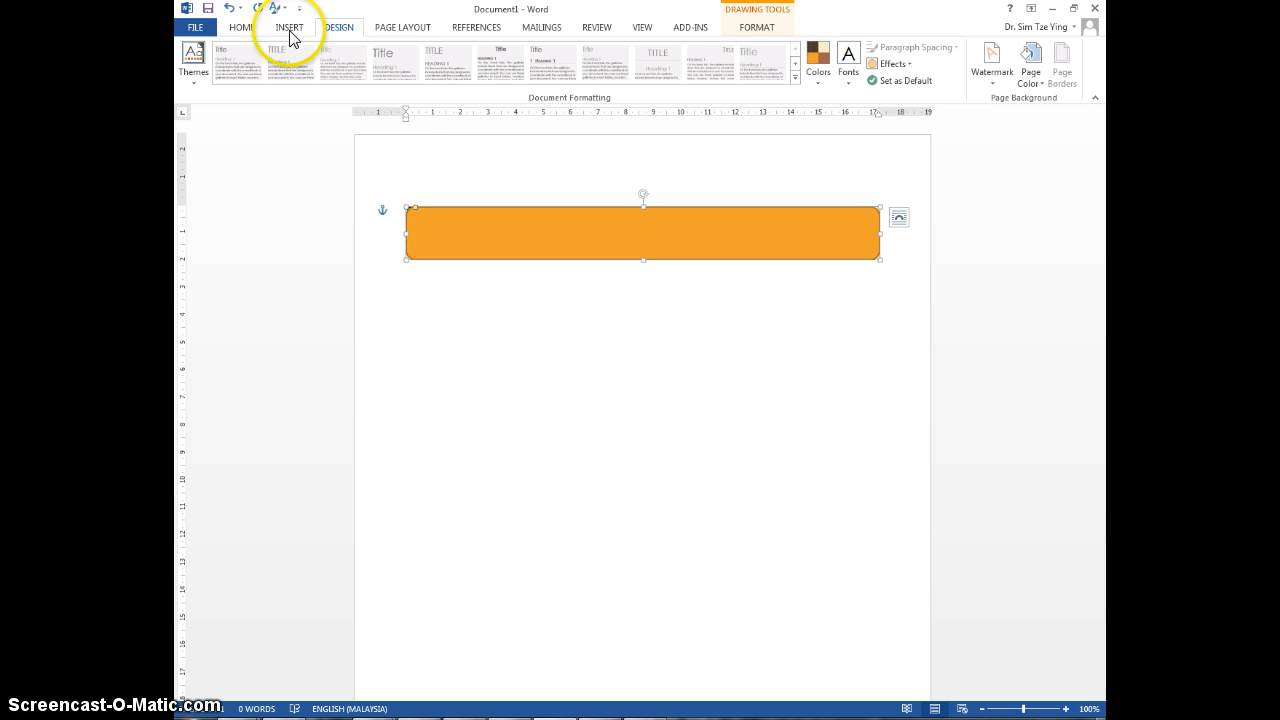
Step: Give the rounded rectangle the dark orange gradient shape style from the last row and last column of the preset styles
click(752, 28)
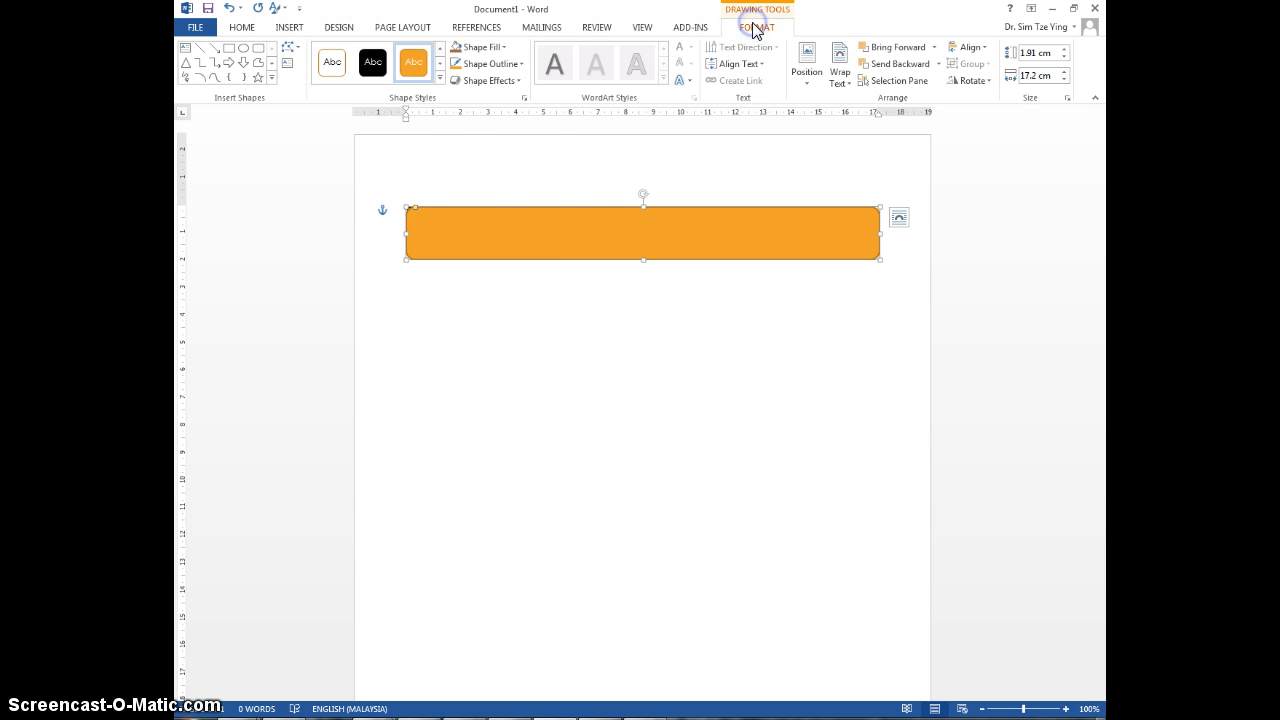
click(439, 78)
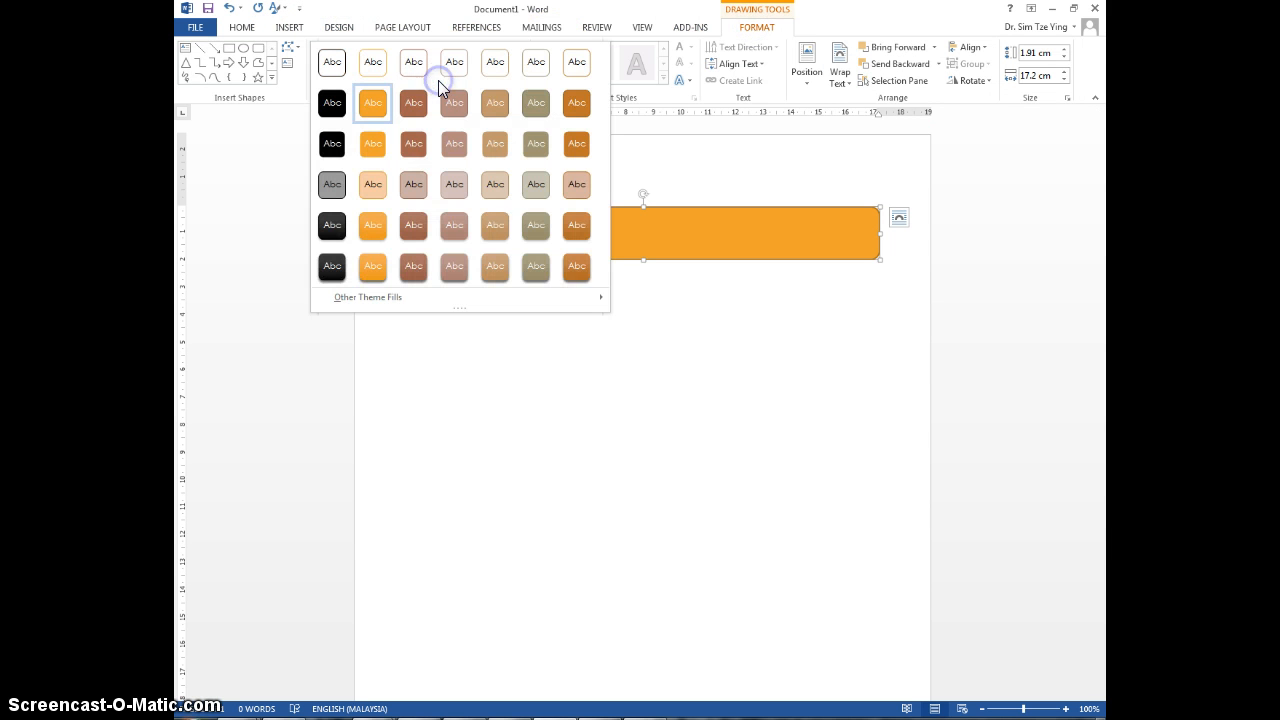
click(577, 267)
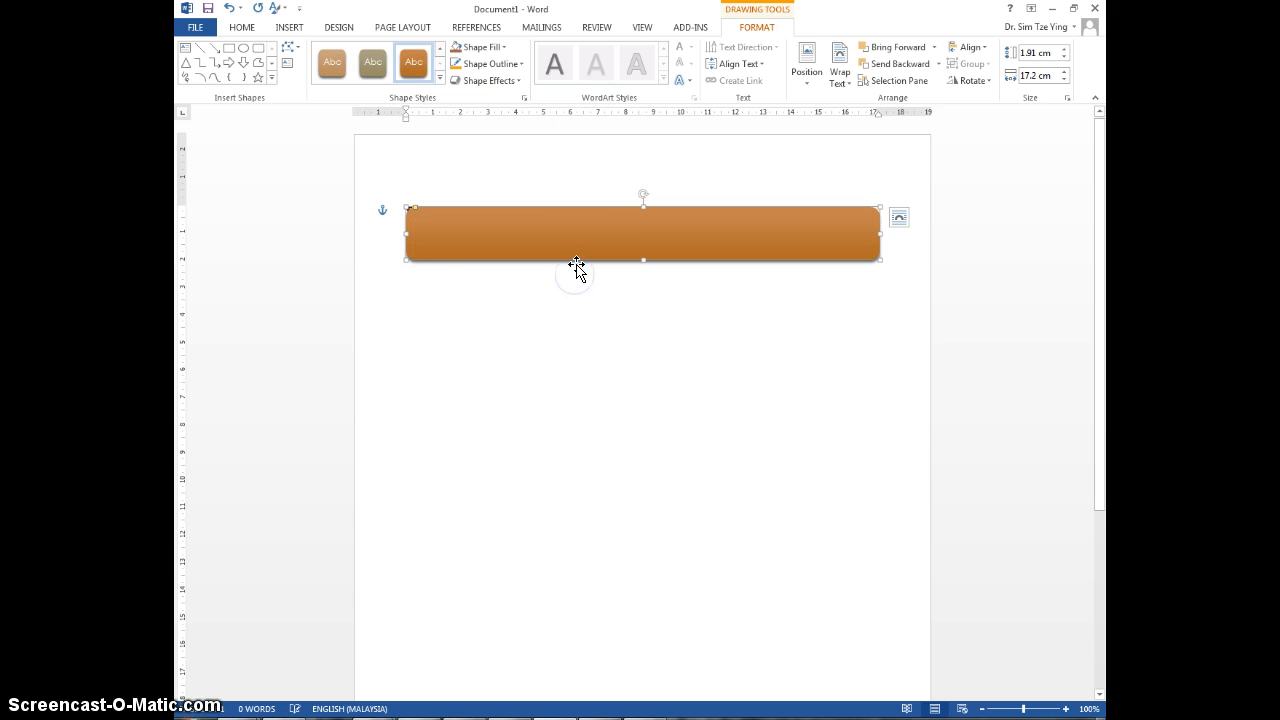
click(570, 233)
click(440, 79)
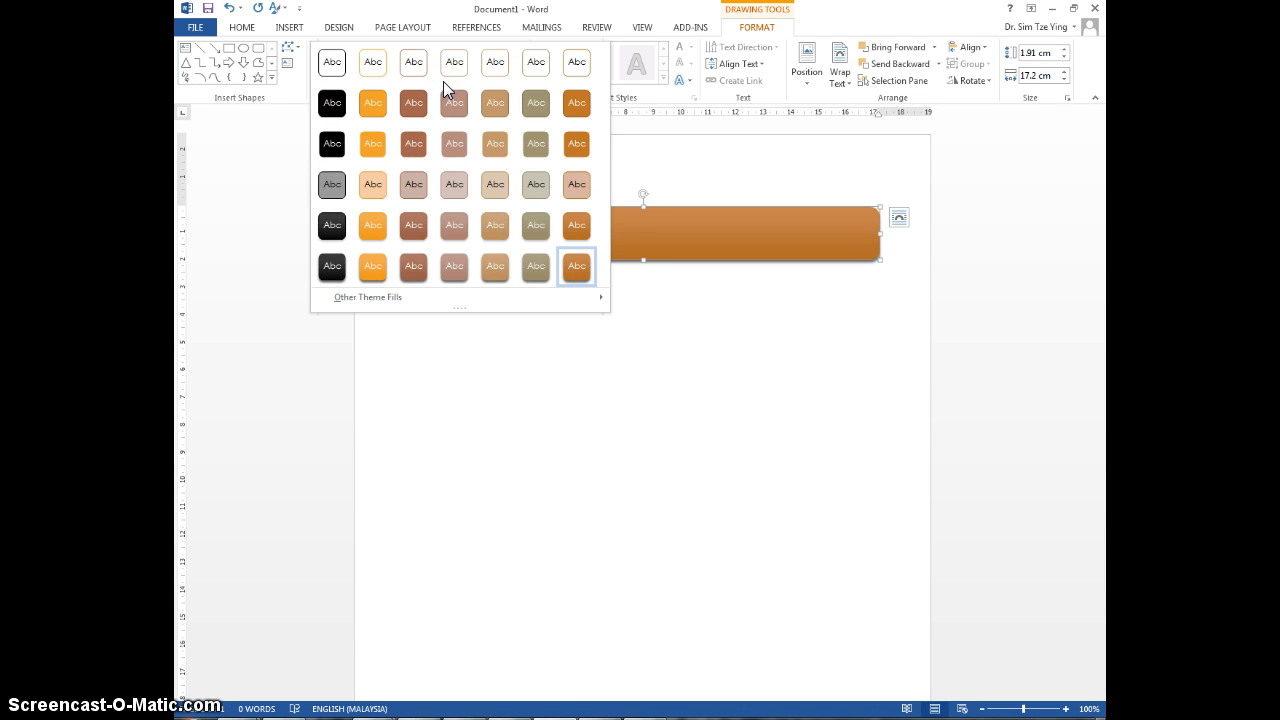
click(693, 230)
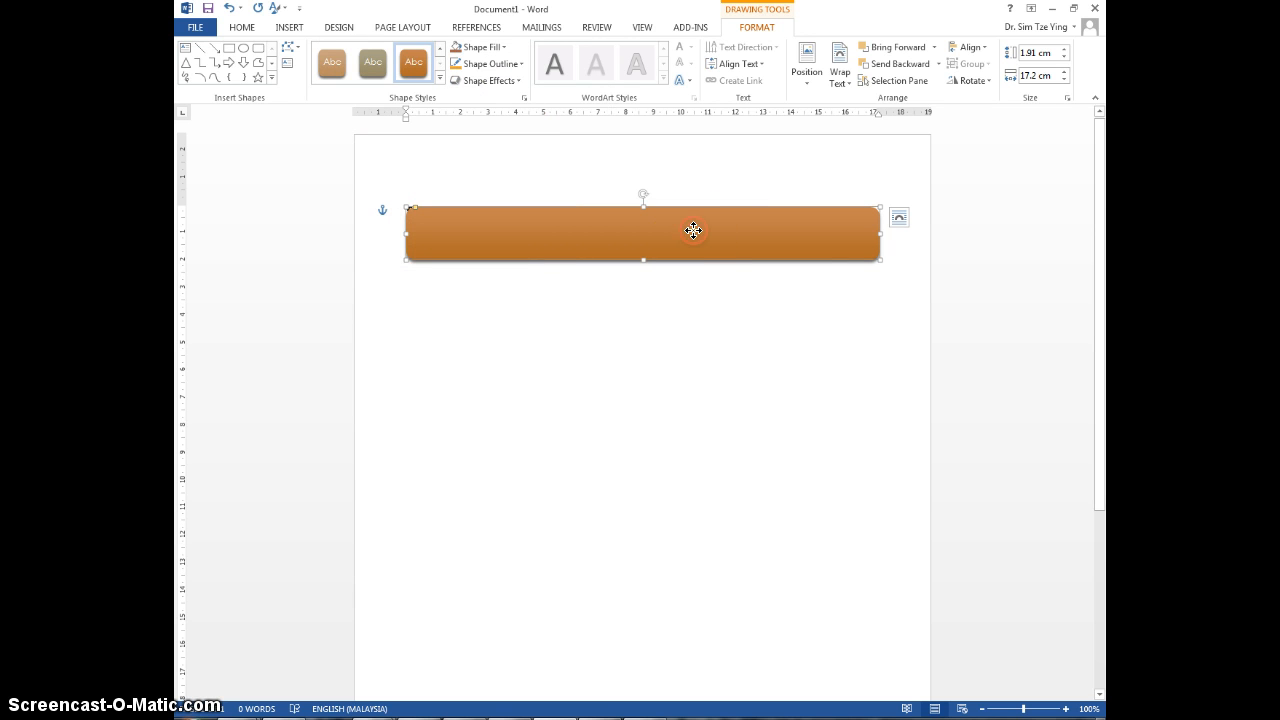
Step: Add the text "Heartland Tractor Club" inside the rounded rectangle and select the whole line
right_click(693, 230)
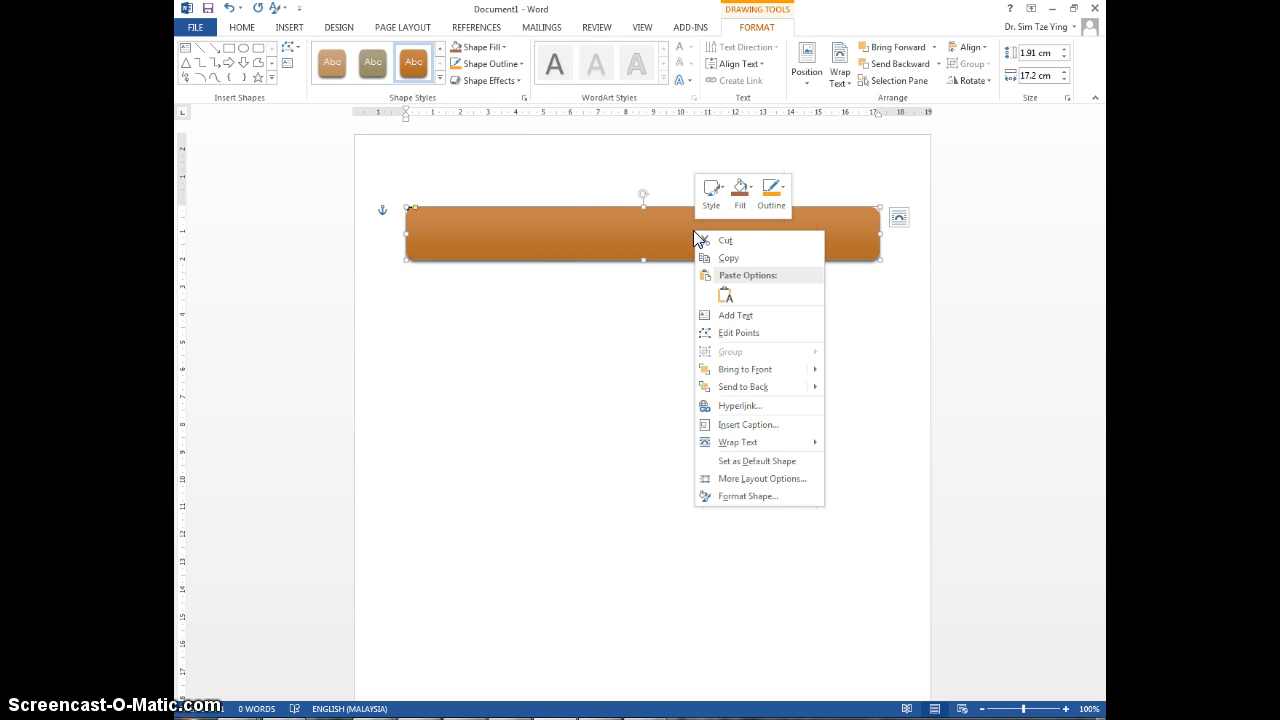
click(756, 314)
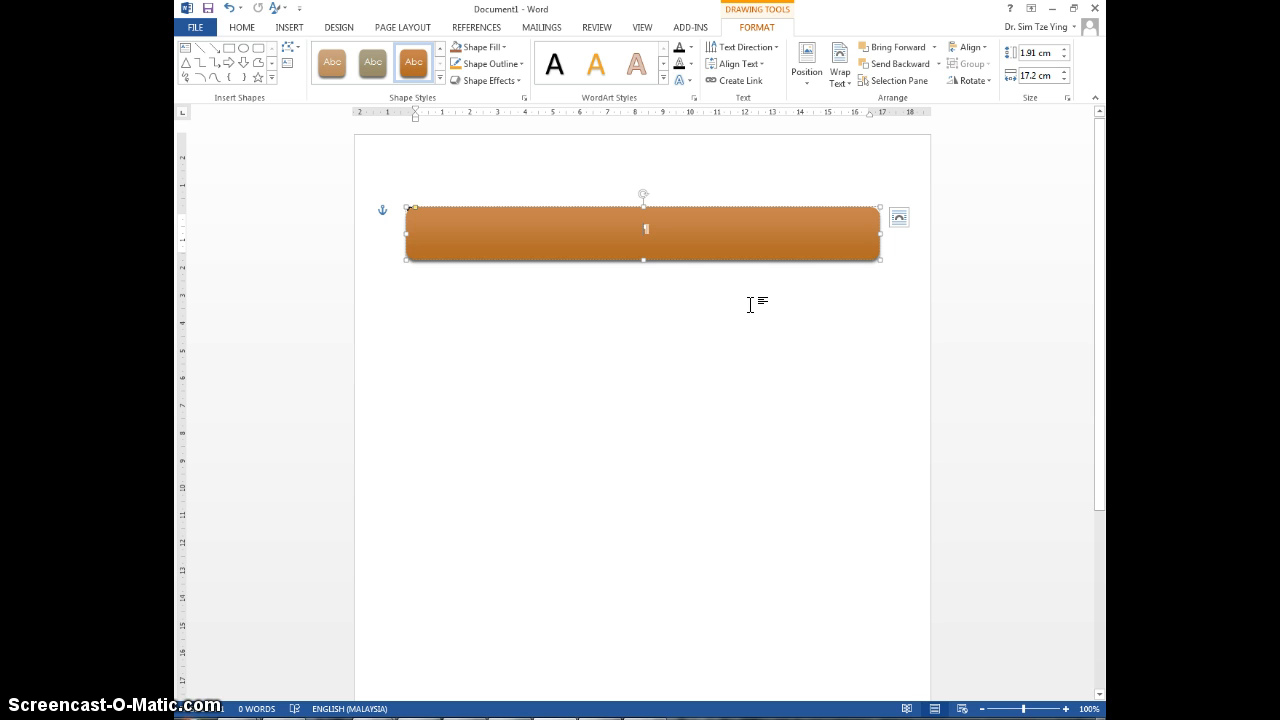
text(Heartland)
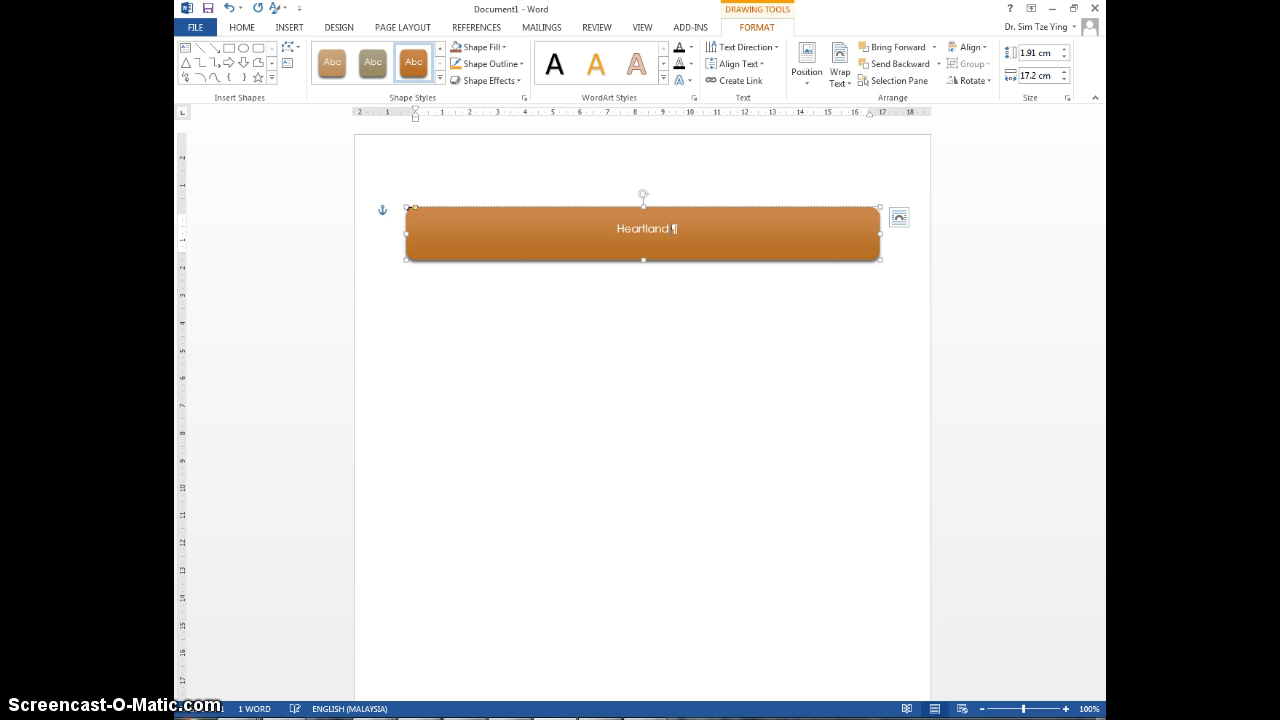
text(Tractor Club)
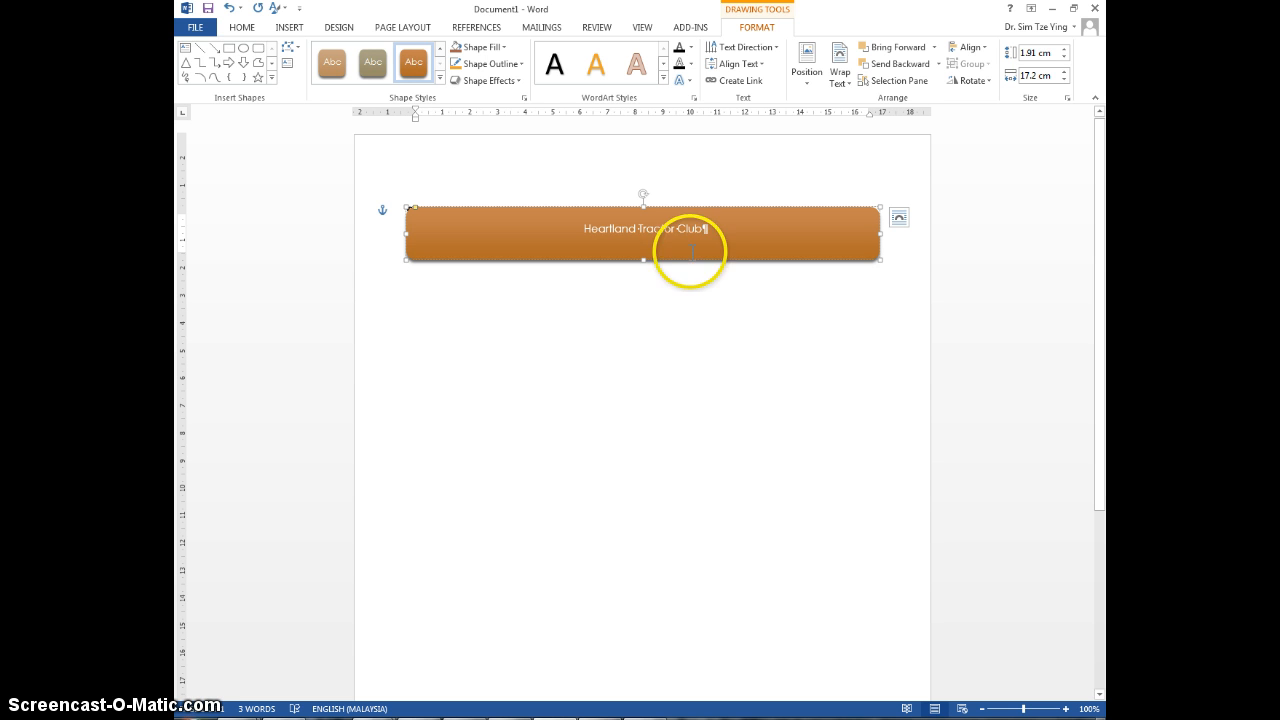
triple_click(561, 232)
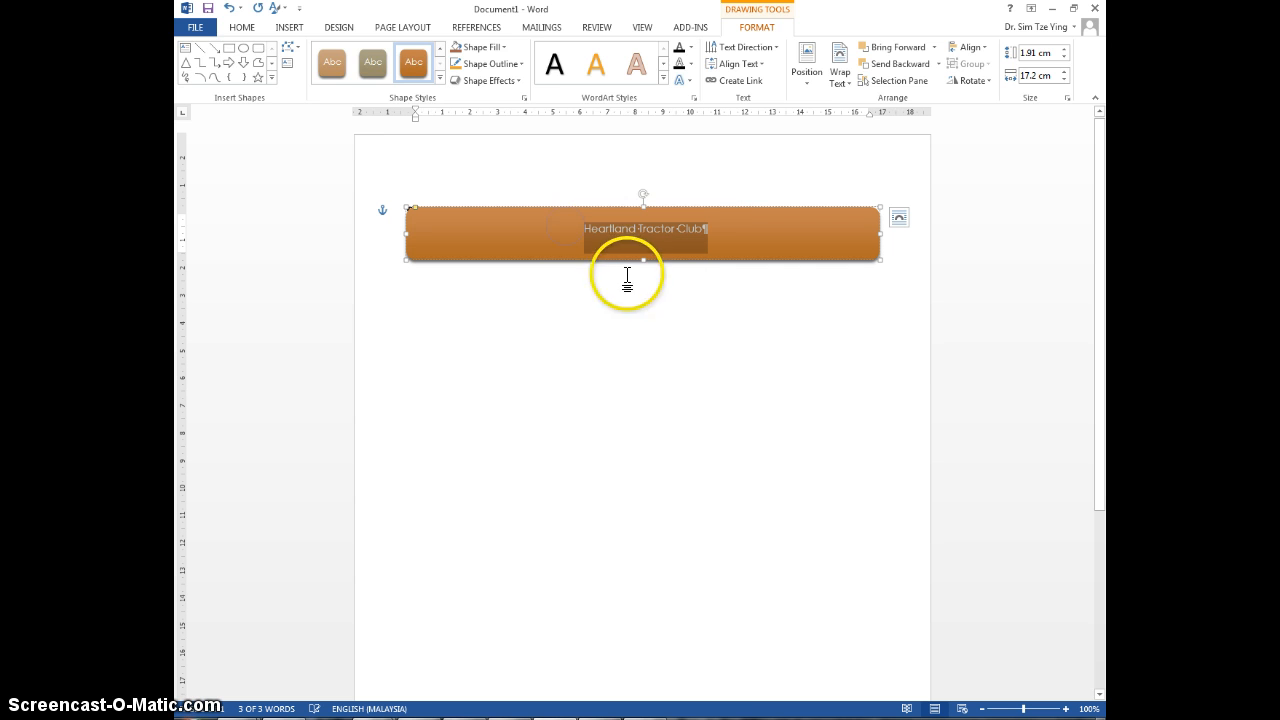
Step: Change the case of the selected title text in the rounded rectangle to uppercase
click(244, 28)
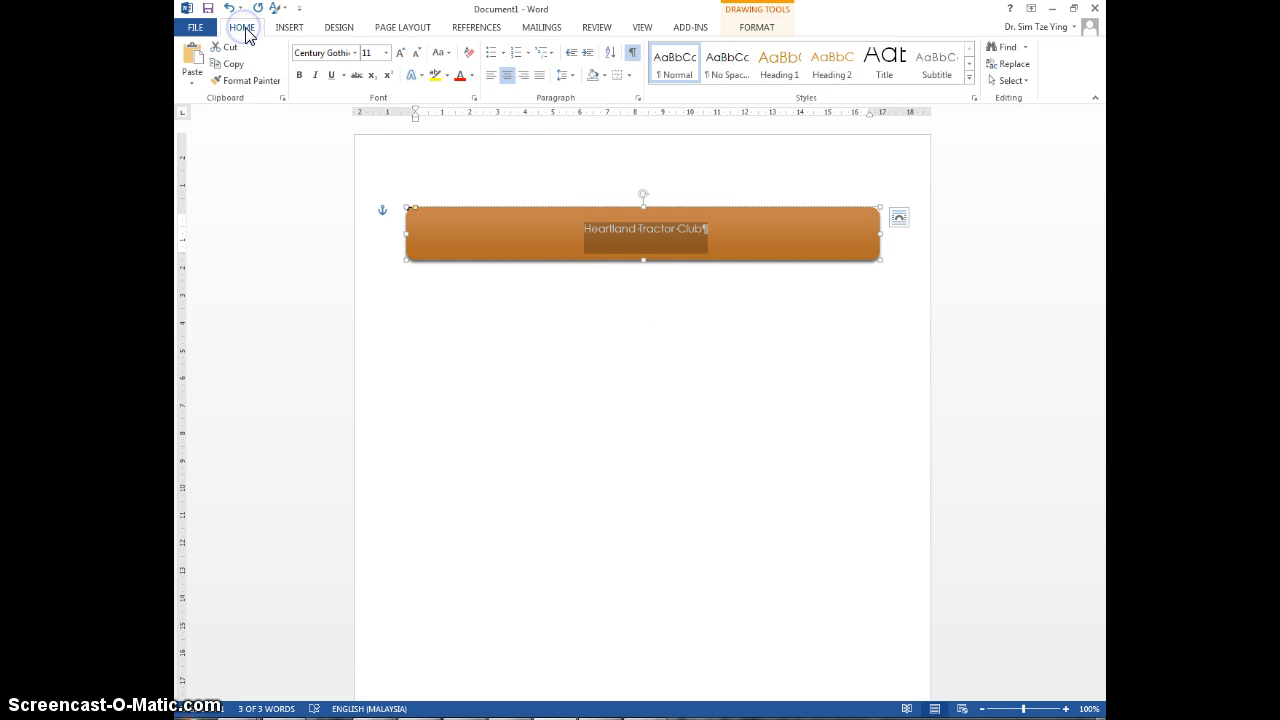
click(440, 52)
click(493, 107)
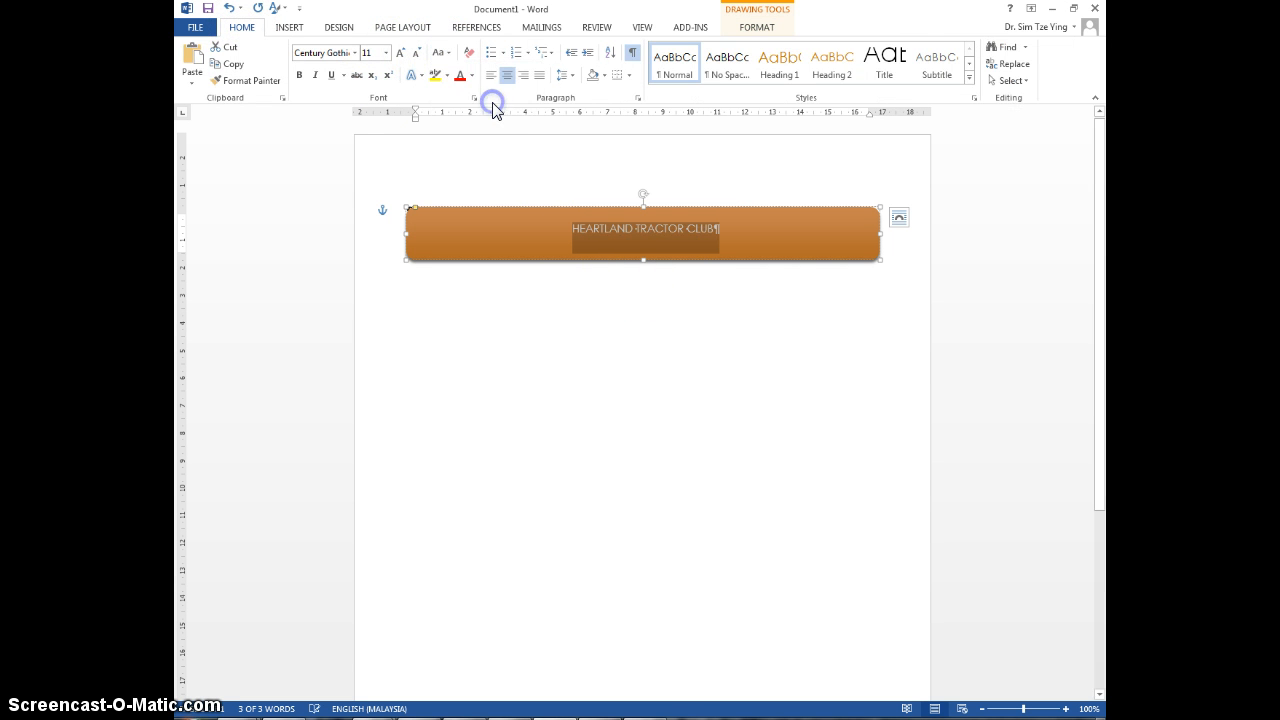
Step: Set the title text in the rounded rectangle to the Segoe Script font at size 22
click(354, 54)
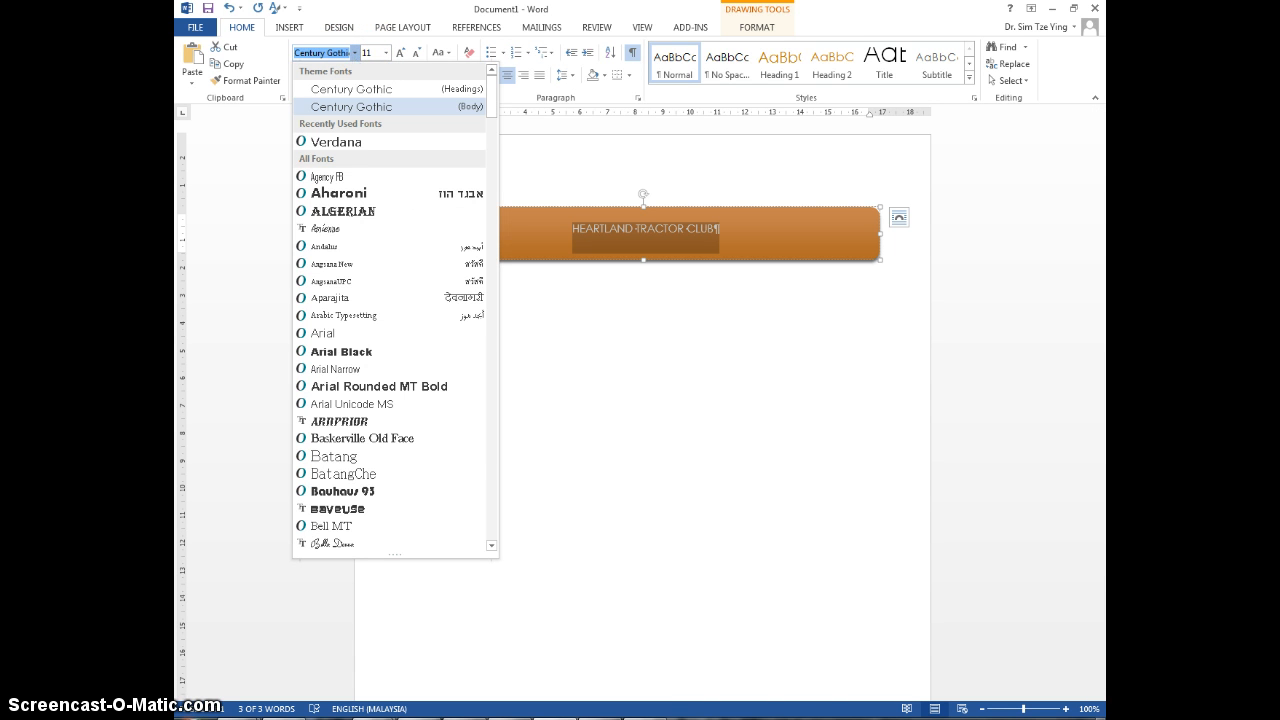
text(Segoe Print)
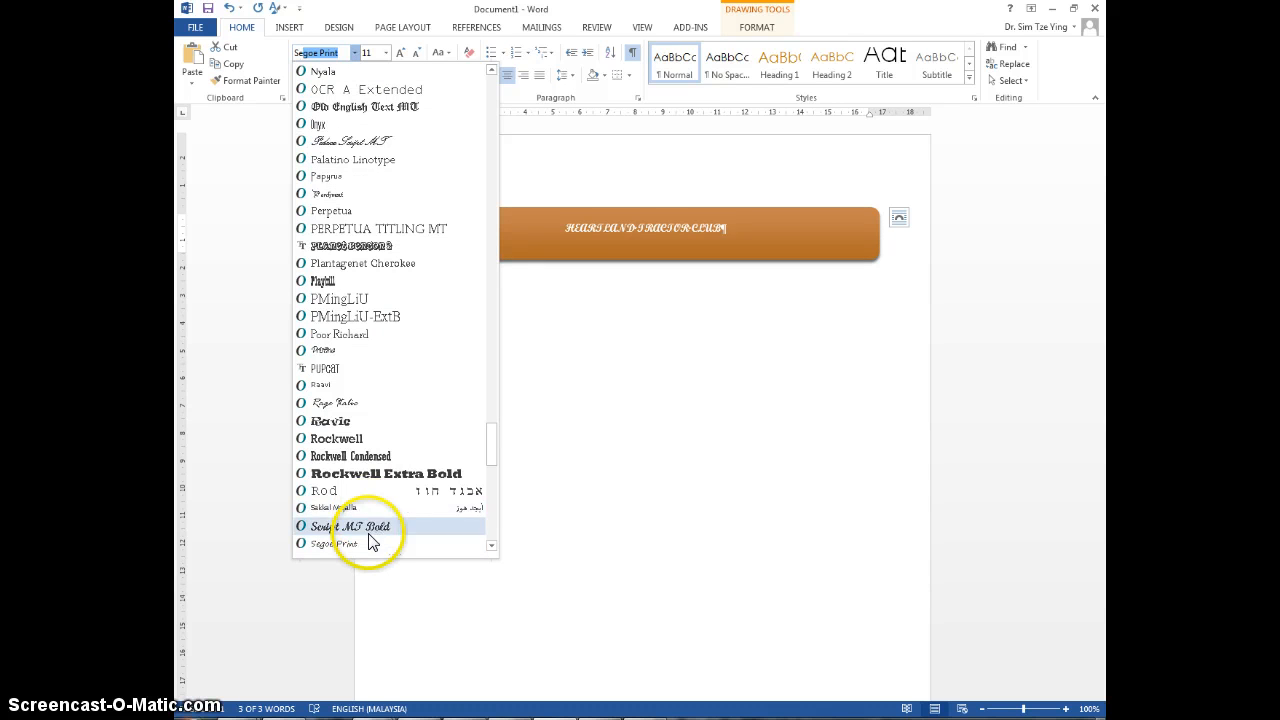
scroll(370, 545, down, 1)
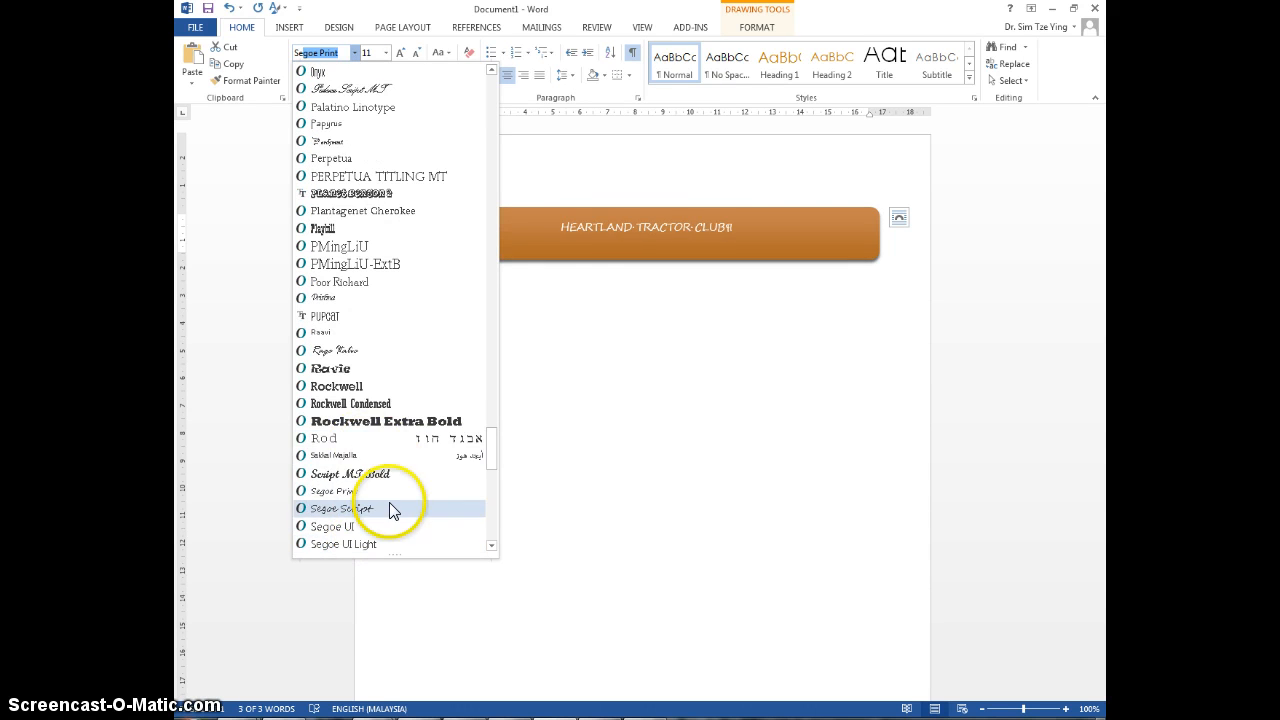
click(385, 508)
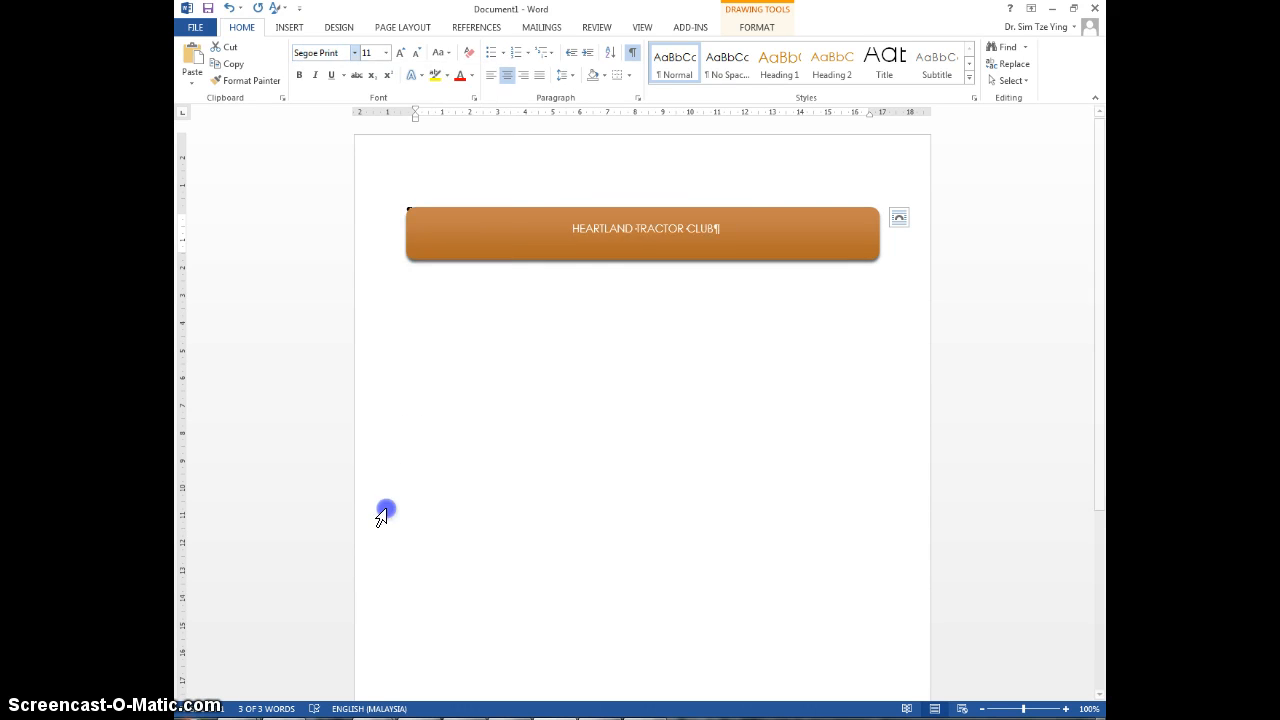
click(386, 52)
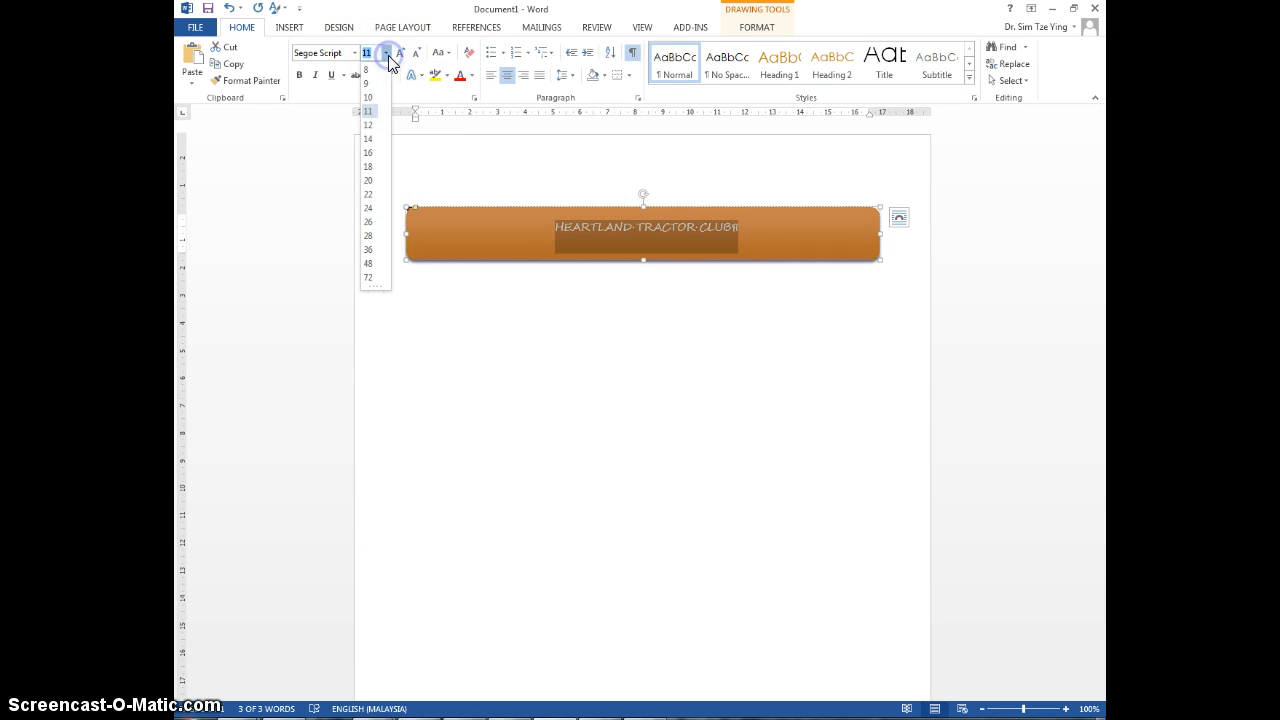
click(369, 195)
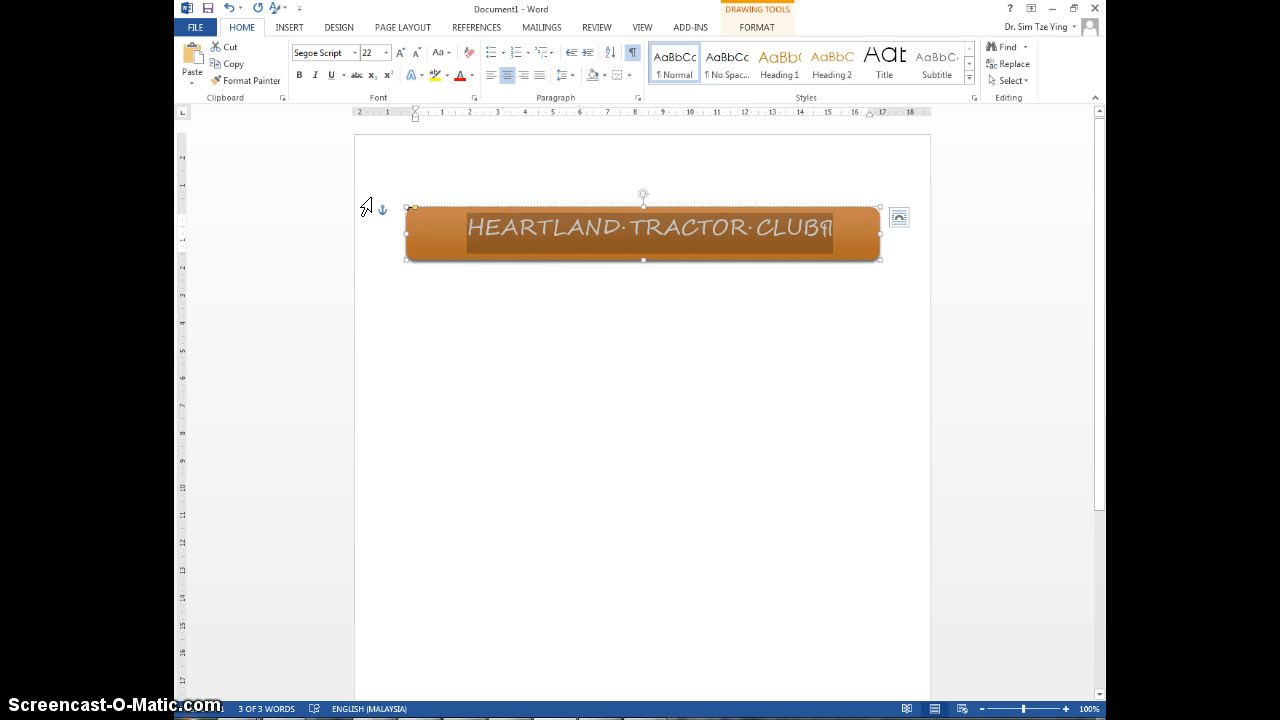
Step: Set the rounded rectangle's text wrapping to Top and Bottom and place the cursor in the empty paragraph below it
click(634, 236)
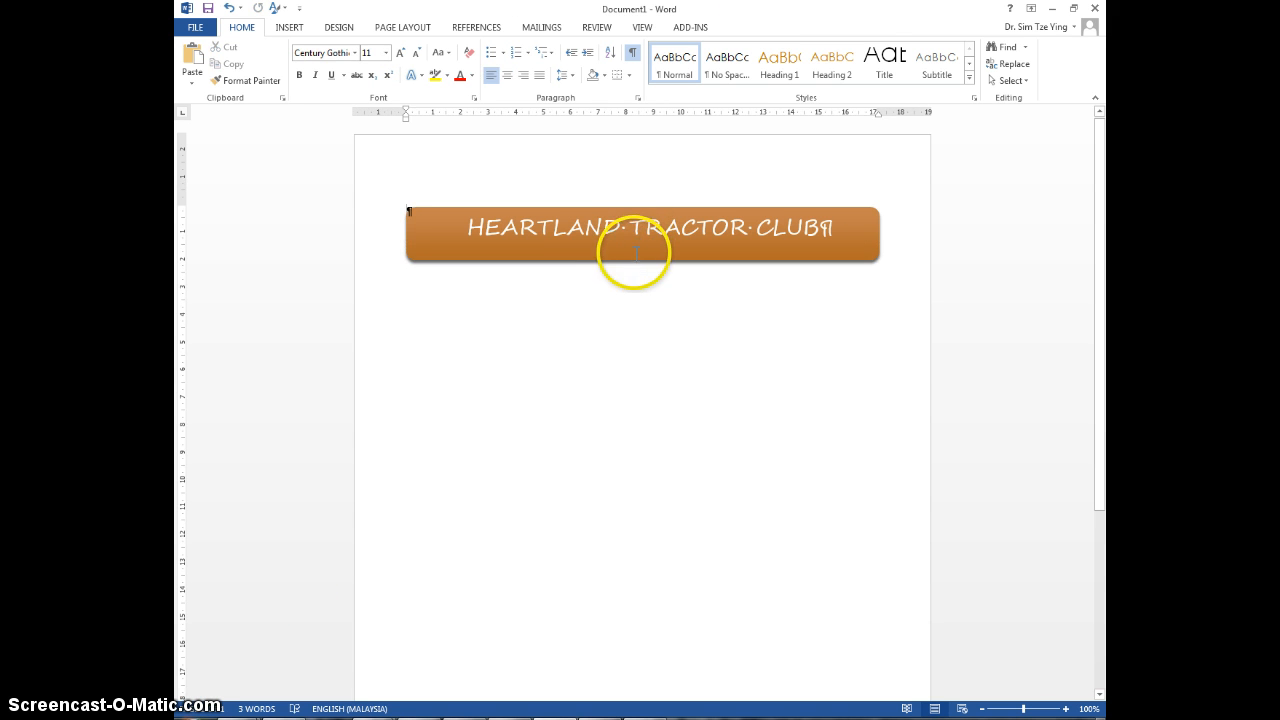
click(634, 259)
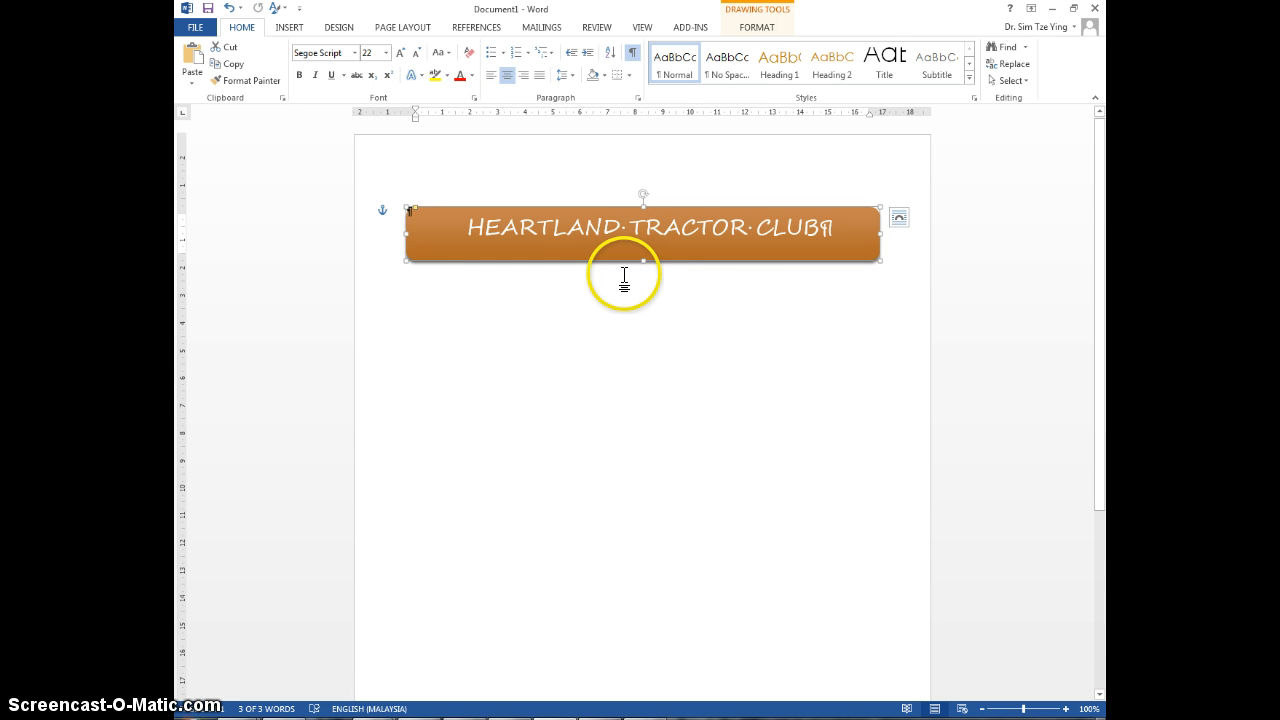
right_click(716, 212)
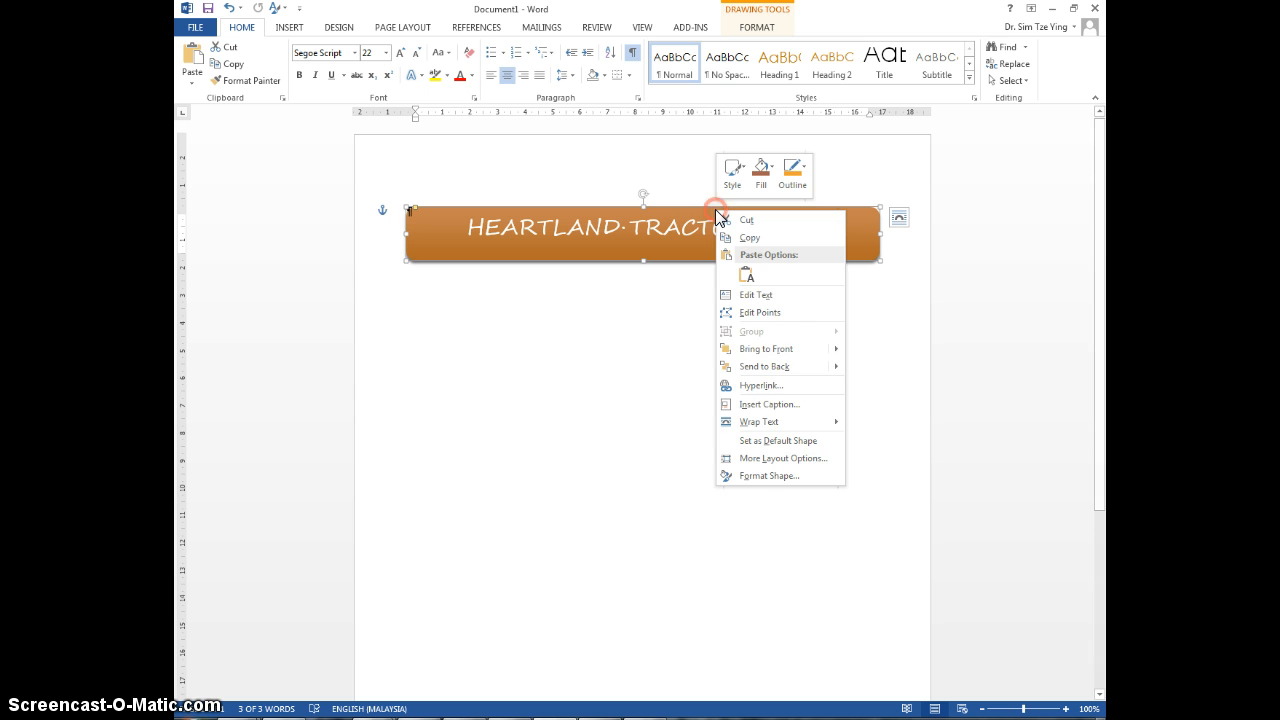
click(795, 428)
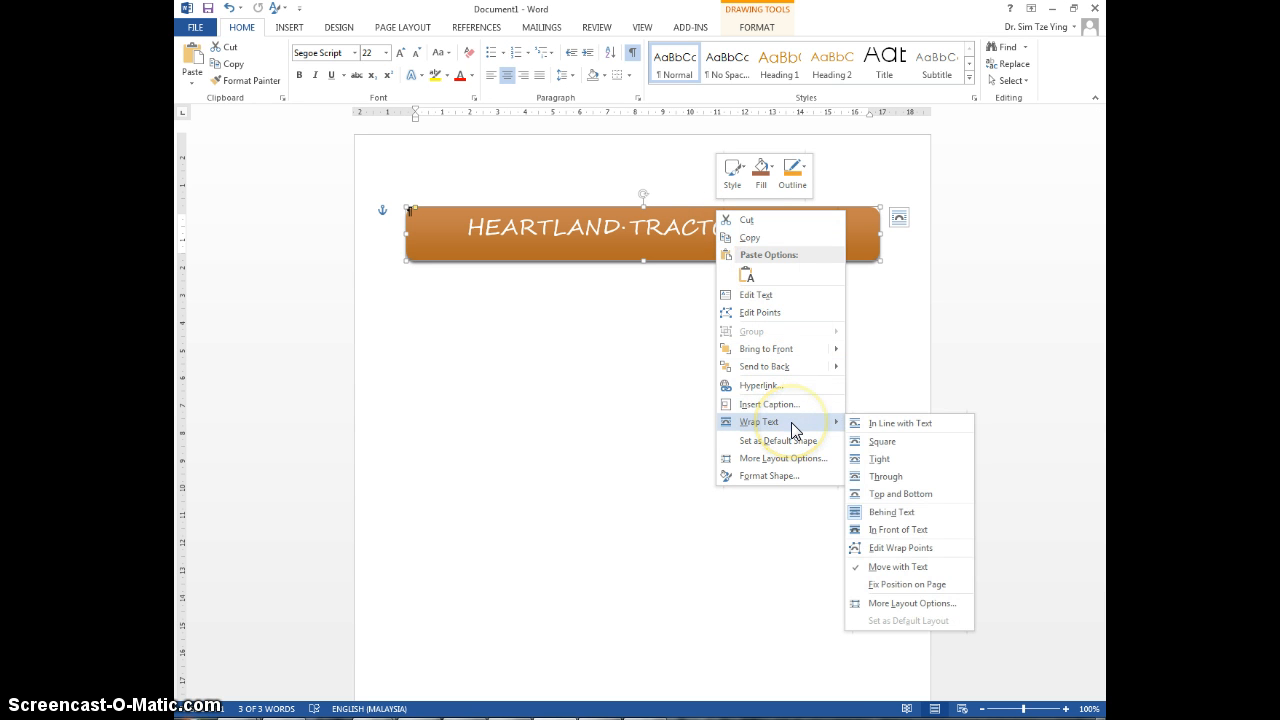
click(866, 423)
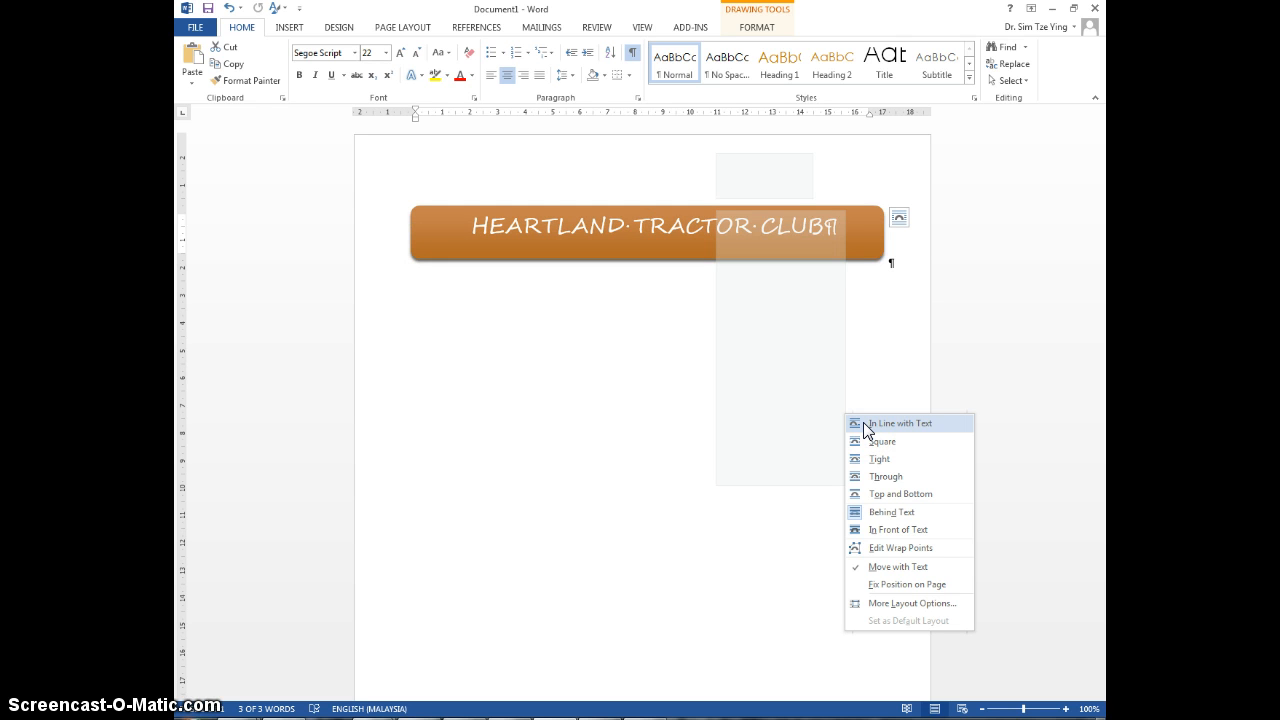
click(868, 441)
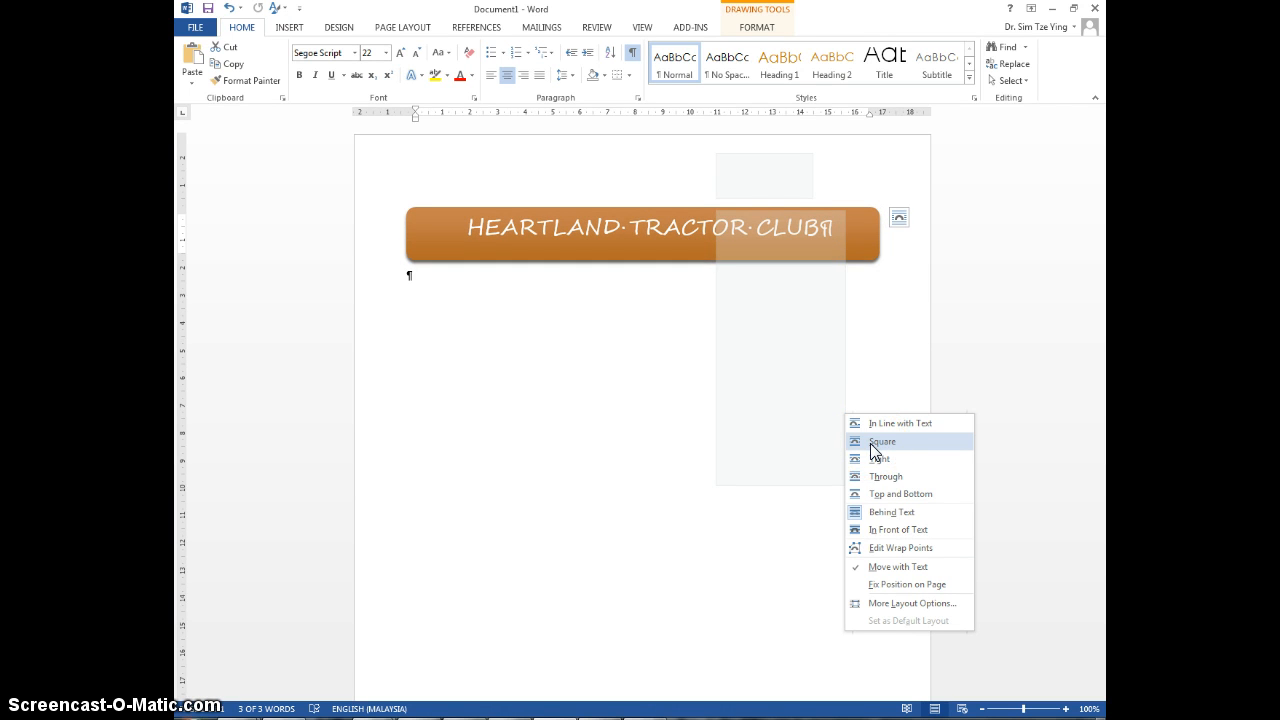
click(877, 493)
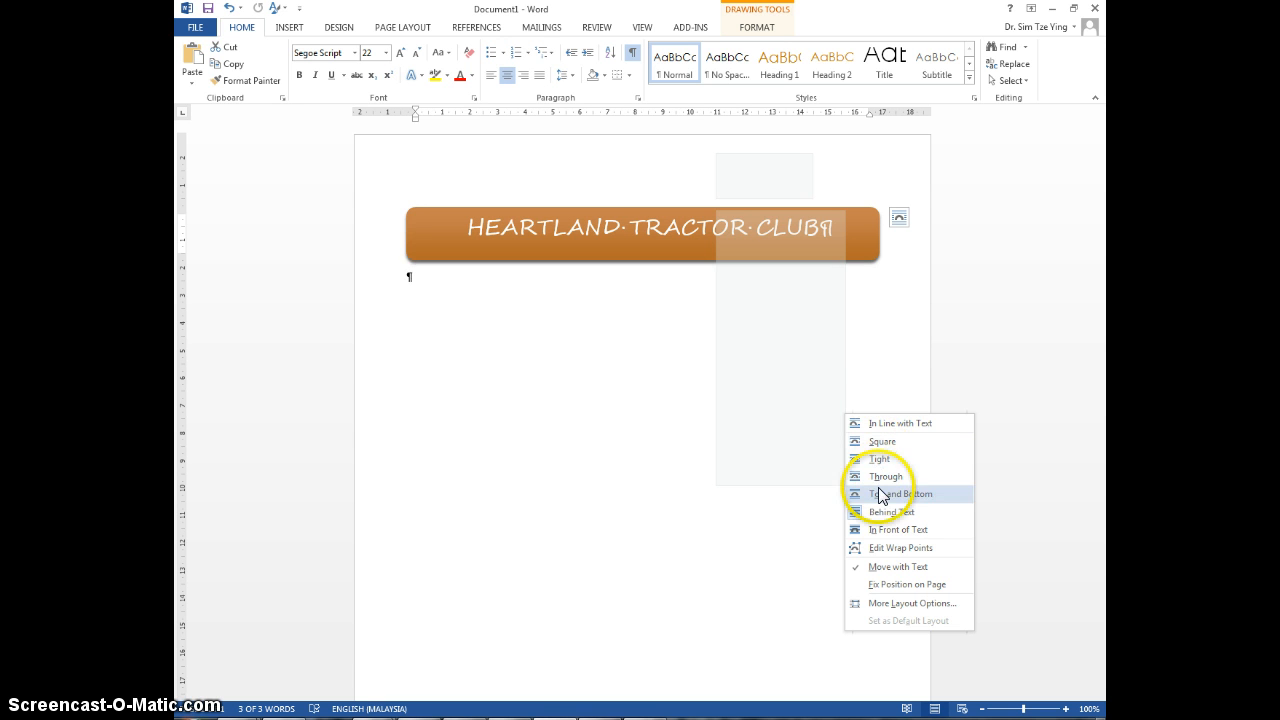
click(550, 438)
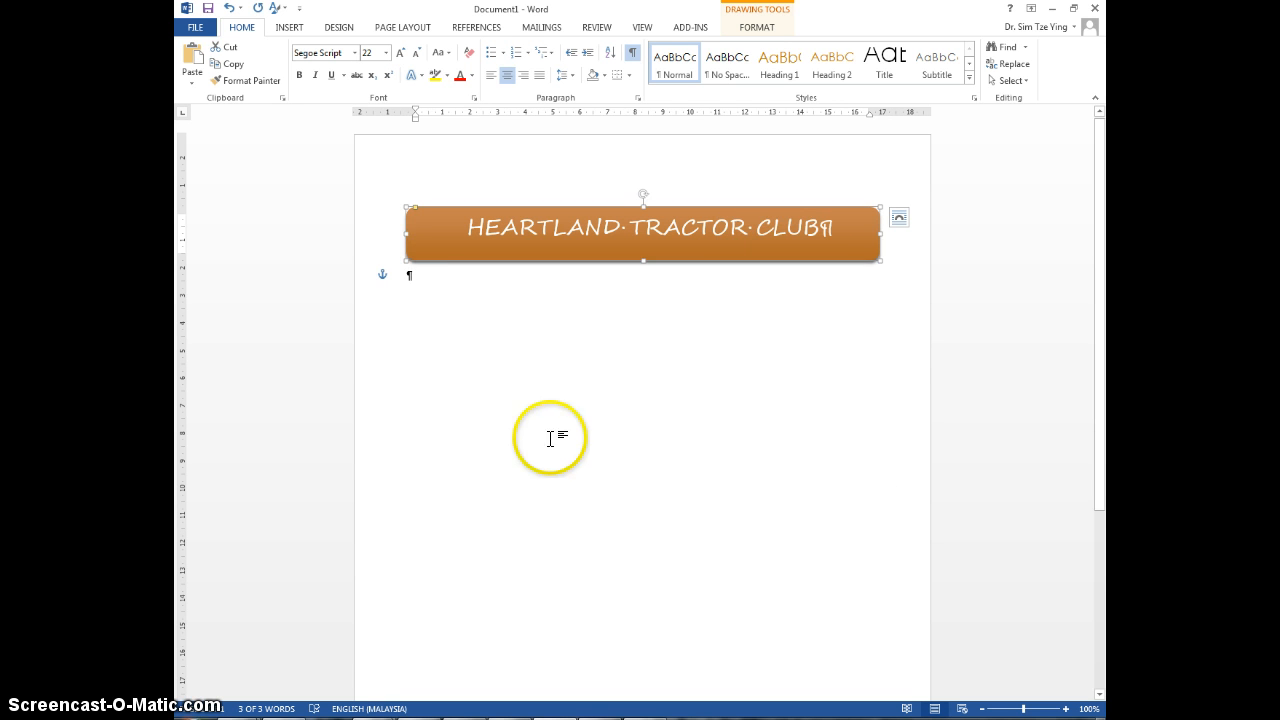
click(455, 295)
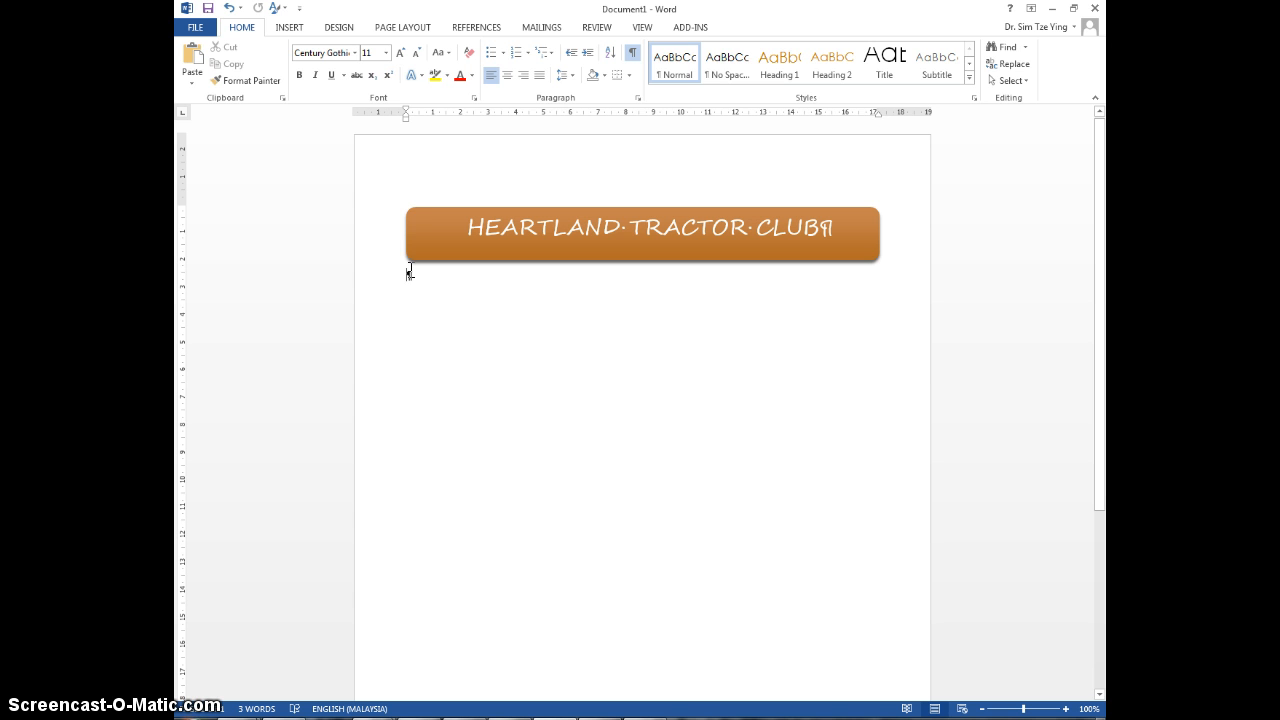
click(293, 29)
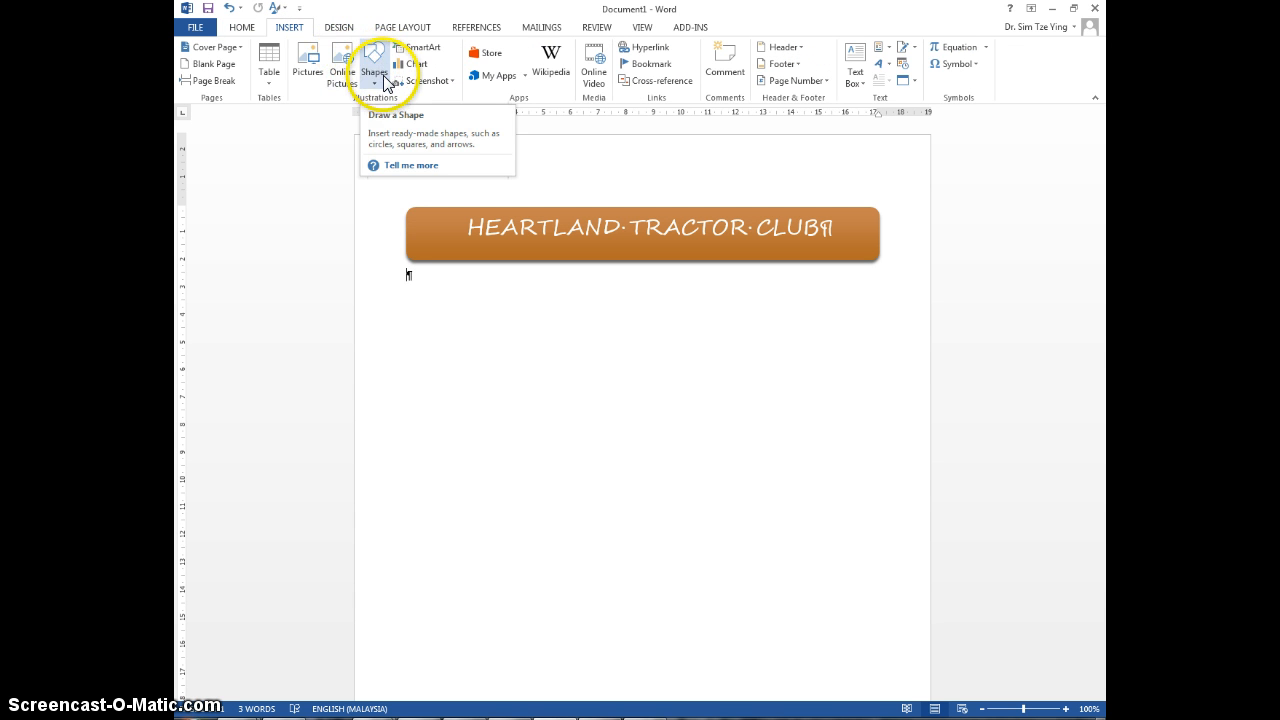
click(305, 72)
click(512, 349)
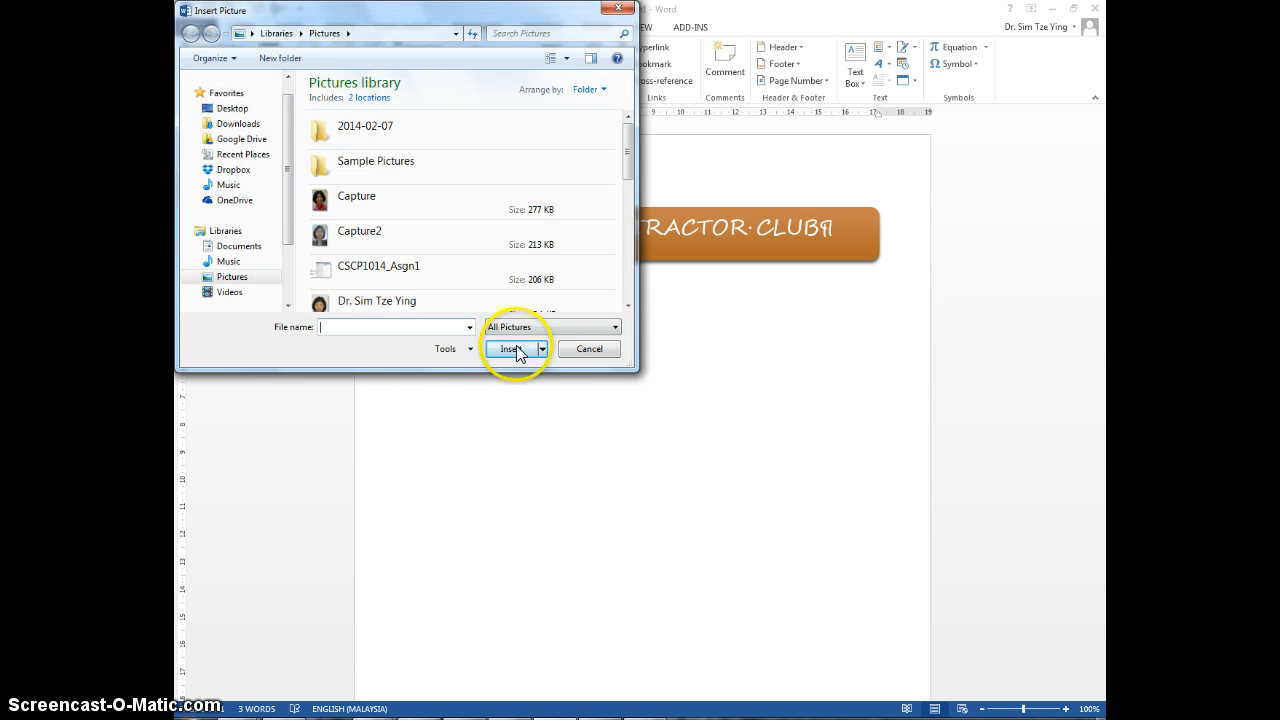
click(586, 349)
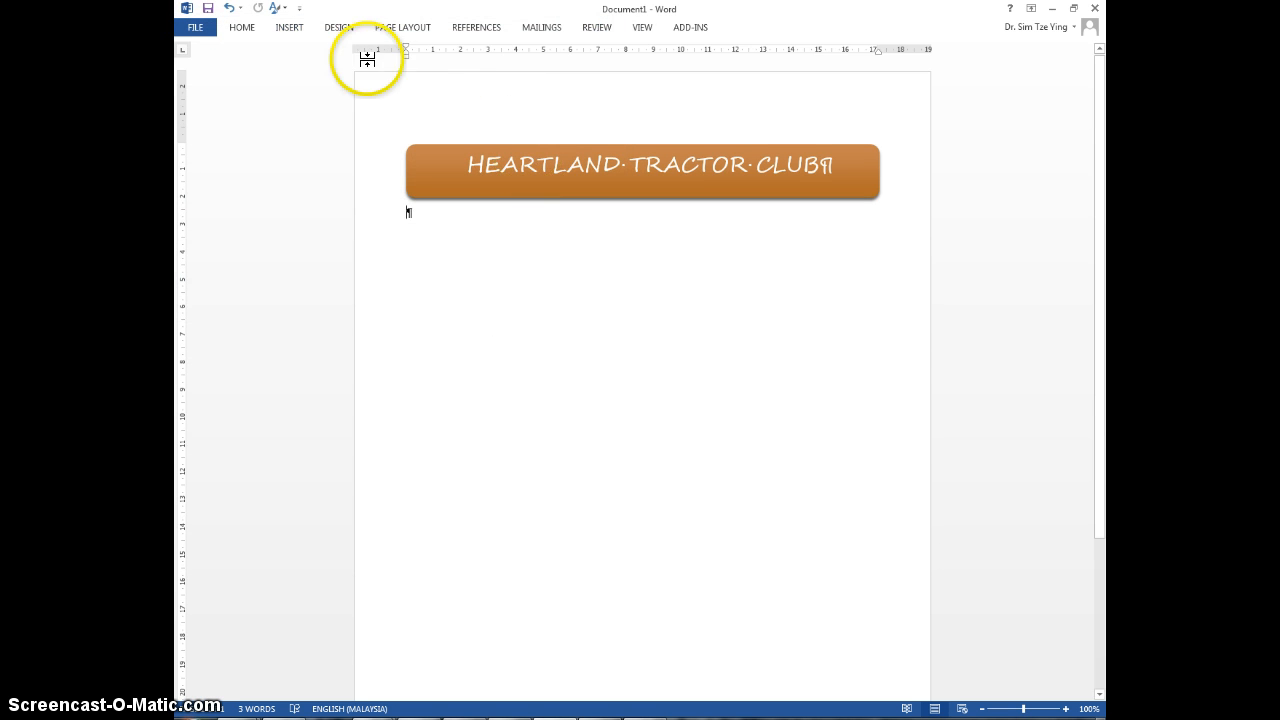
Step: Search the Office.com Clip Art collection of online pictures for "tractor"
click(289, 34)
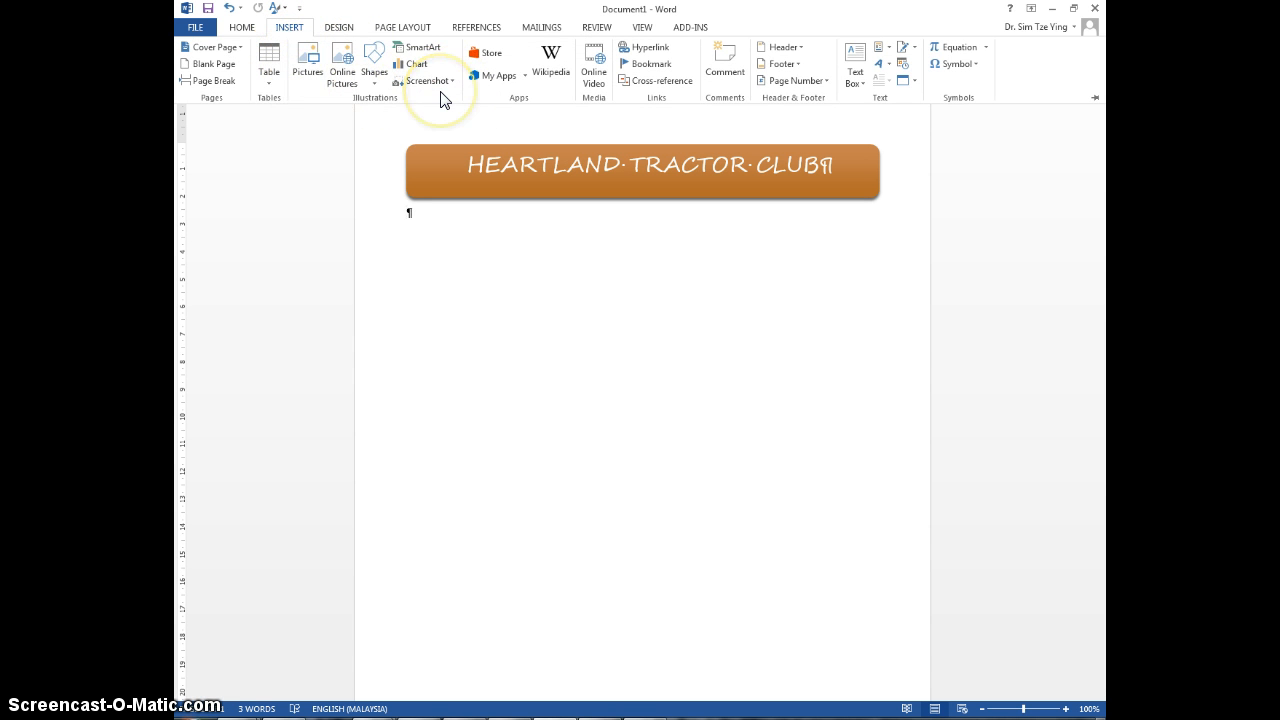
click(339, 68)
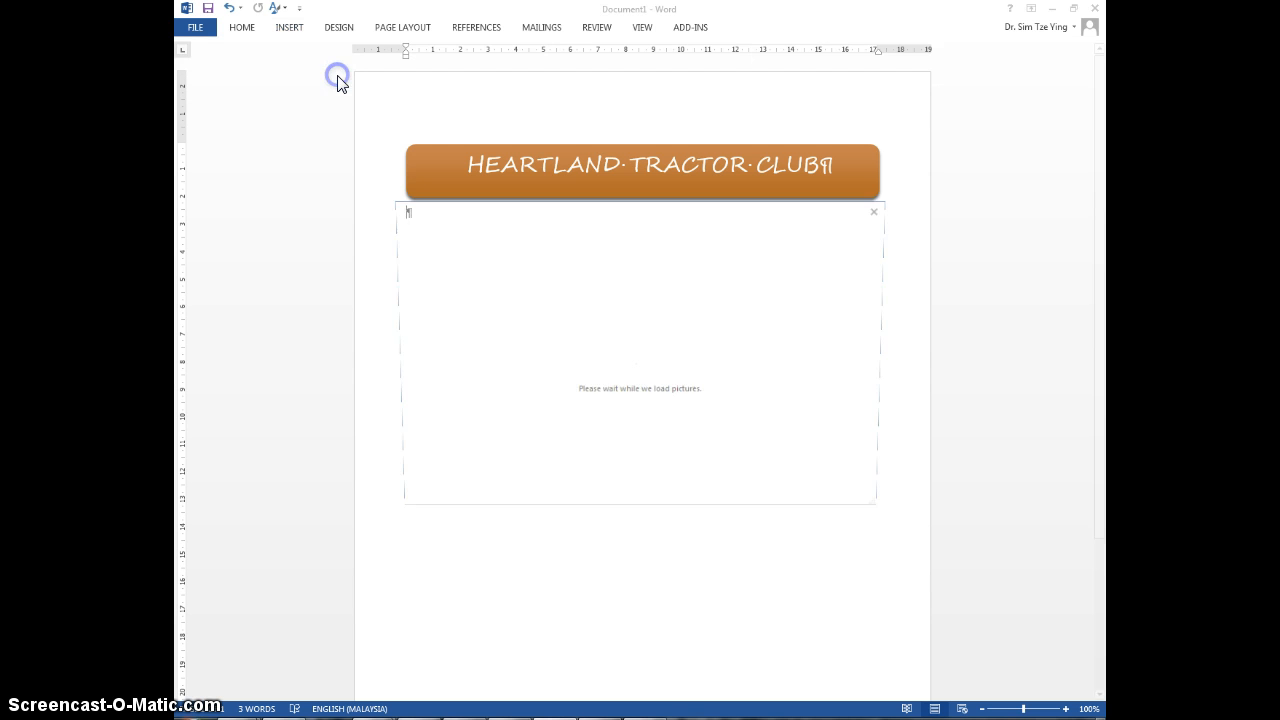
click(738, 282)
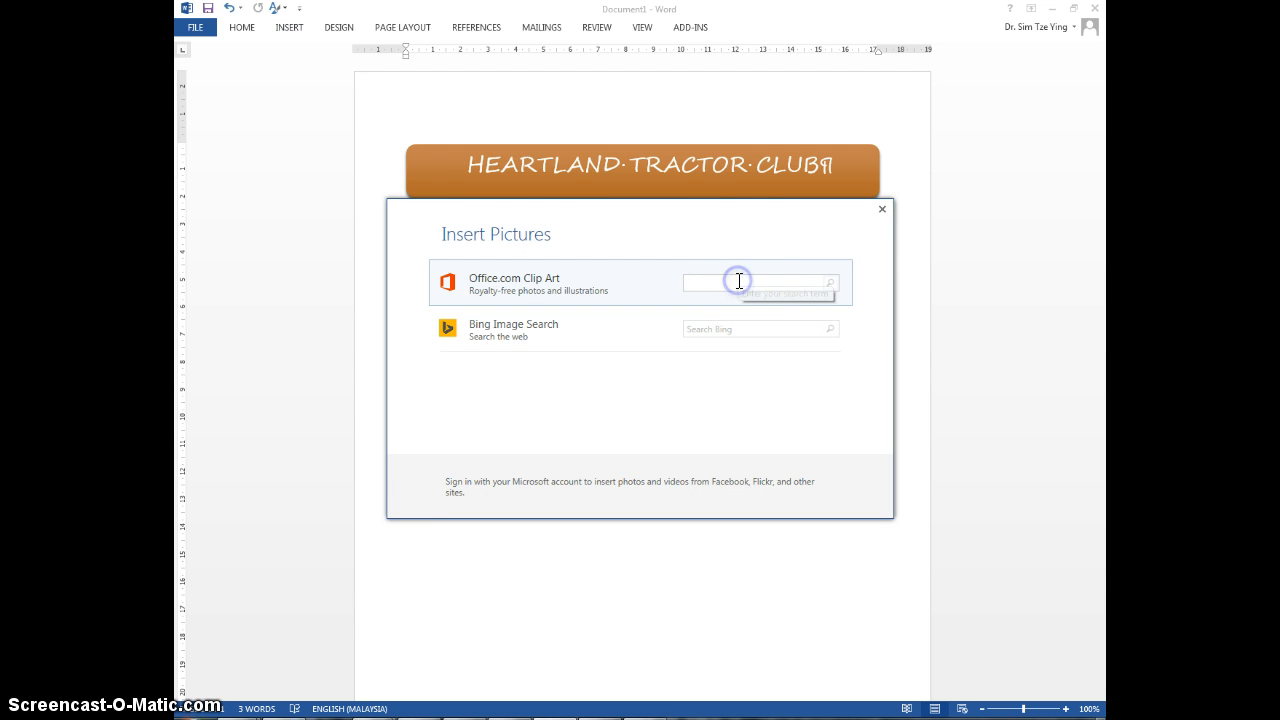
text(tractor)
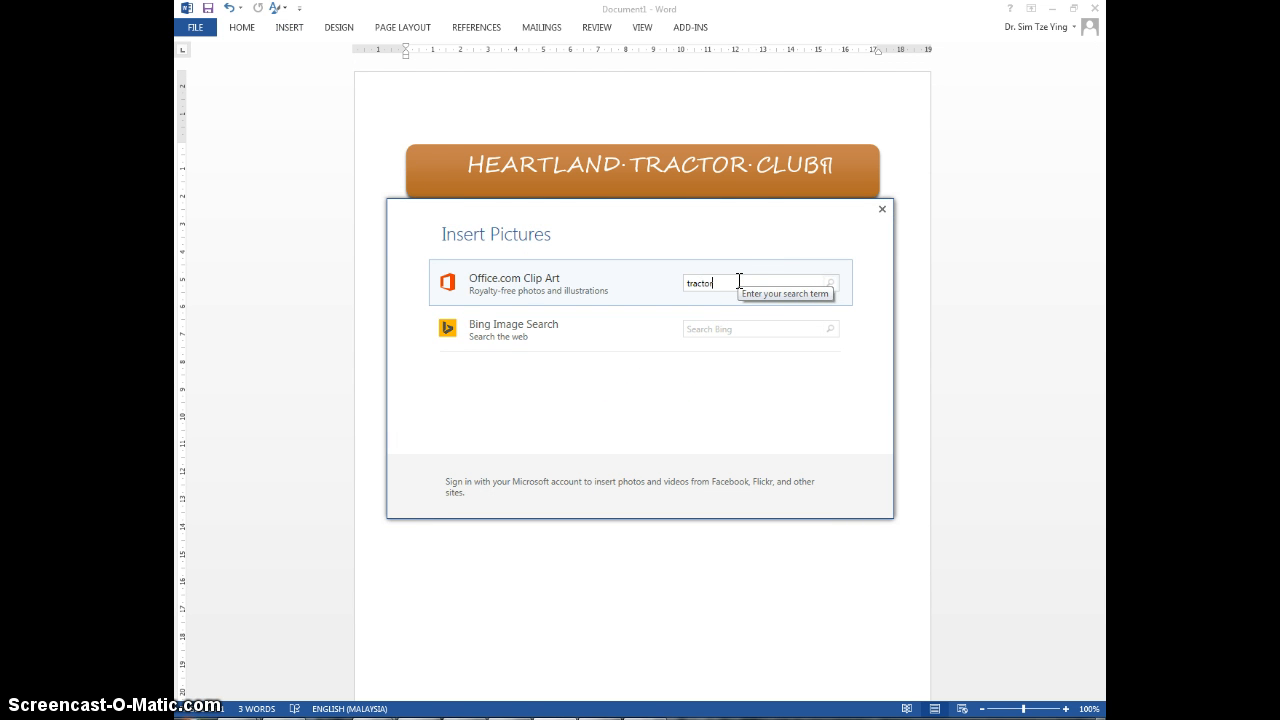
key(Return)
Step: Browse the tractor clip art and insert the picture of a farmer driving a large tractor below the title shape
click(829, 402)
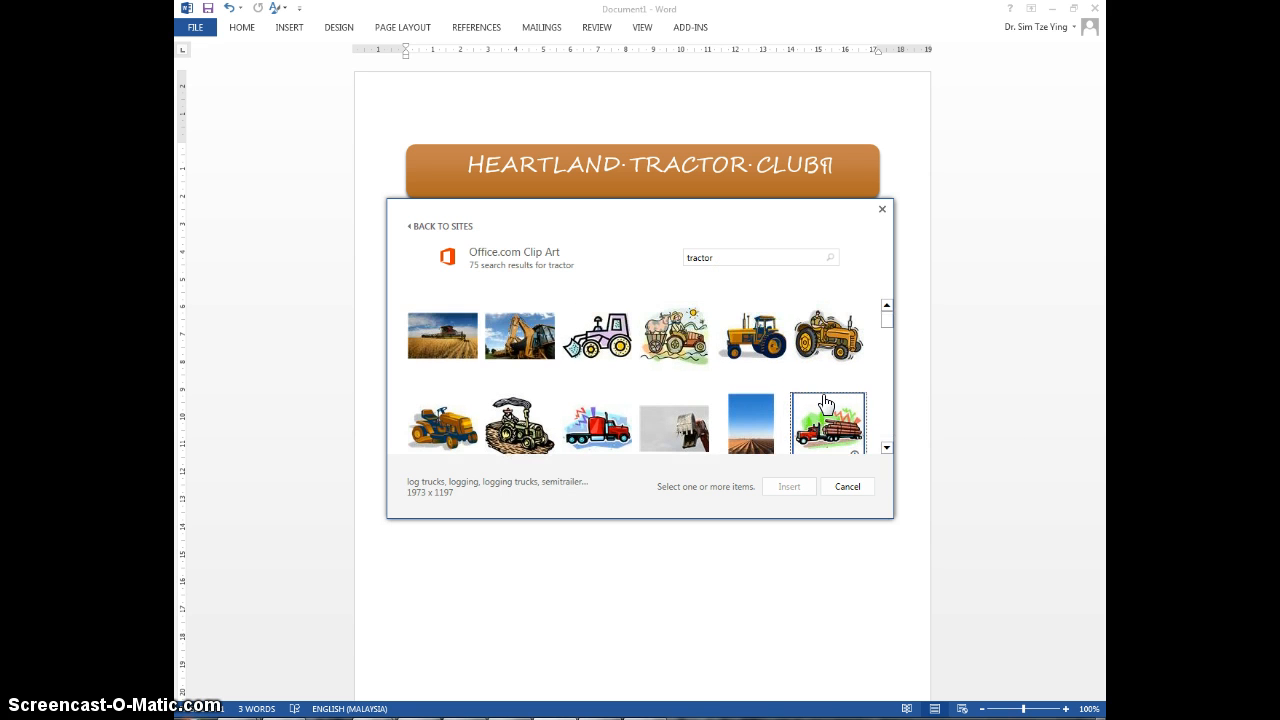
scroll(843, 420, down, 3)
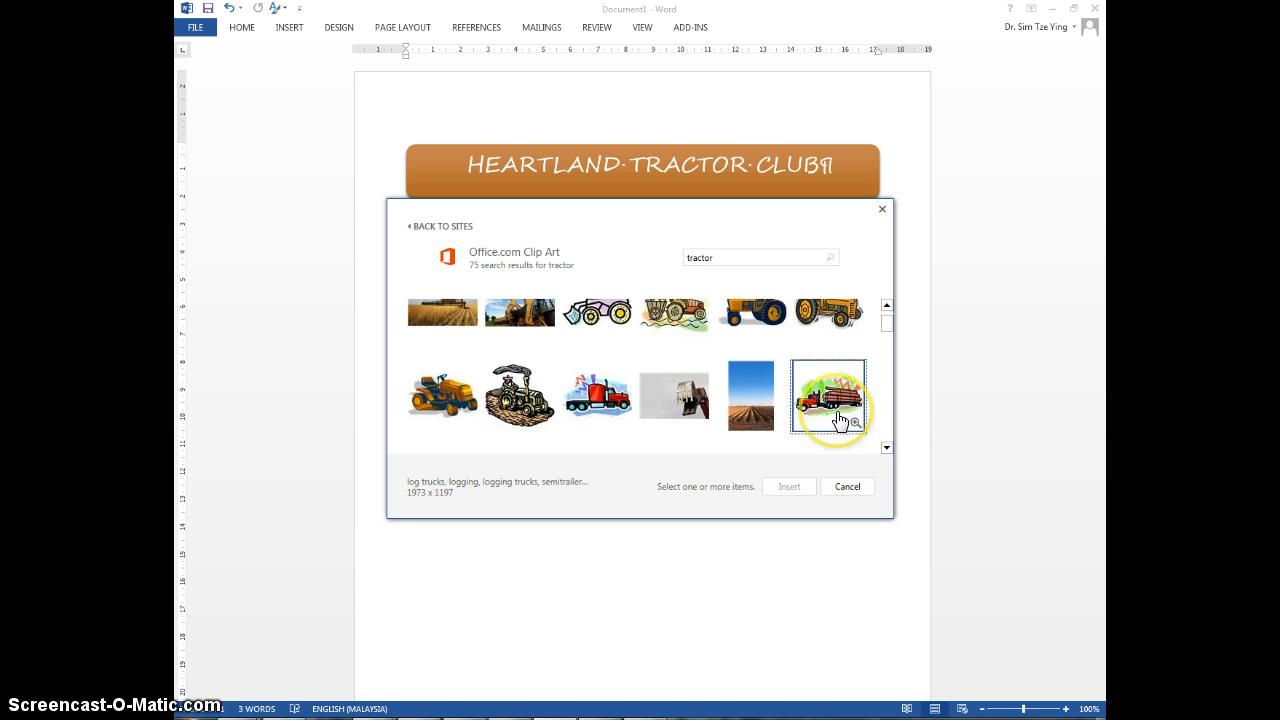
scroll(840, 420, down, 6)
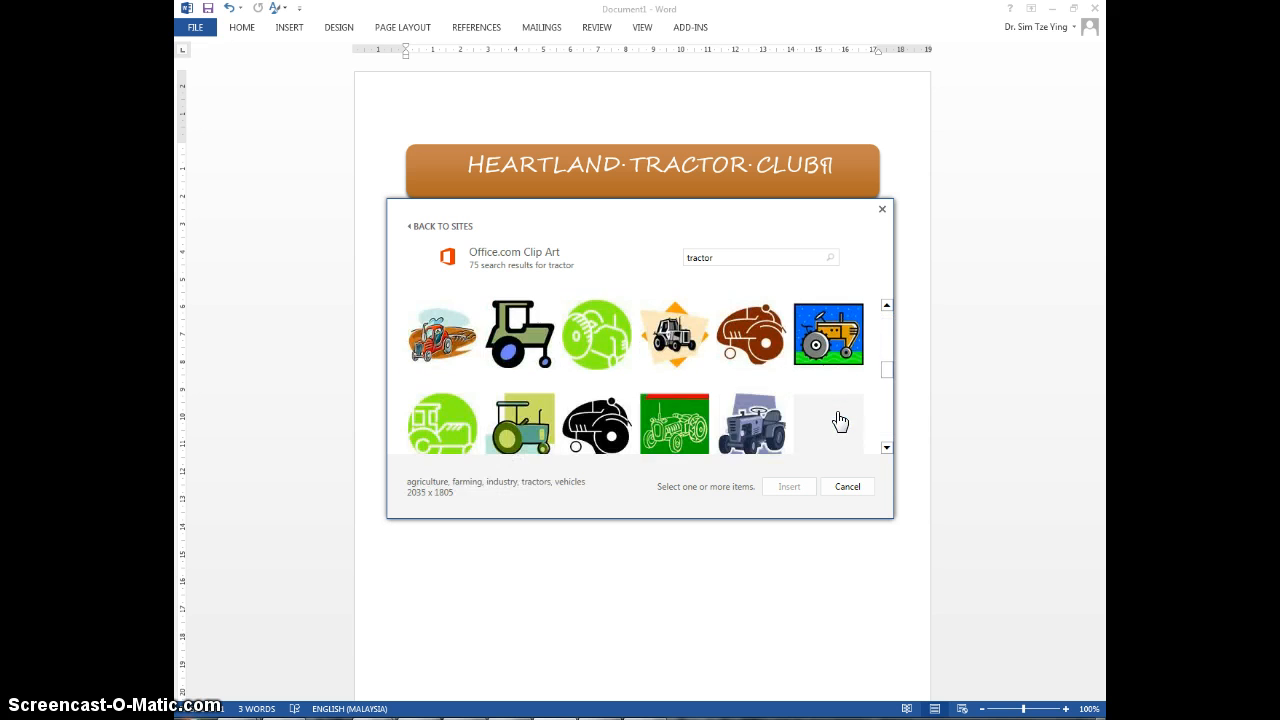
scroll(840, 420, down, 5)
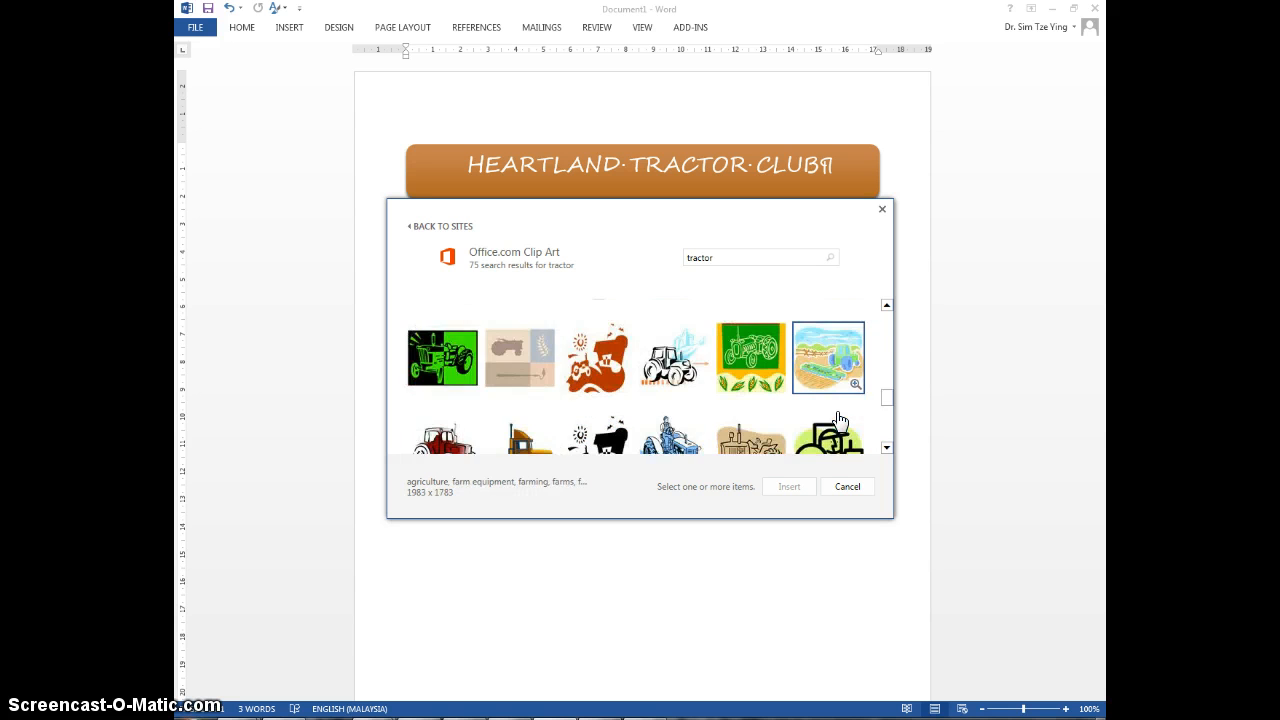
scroll(840, 420, down, 5)
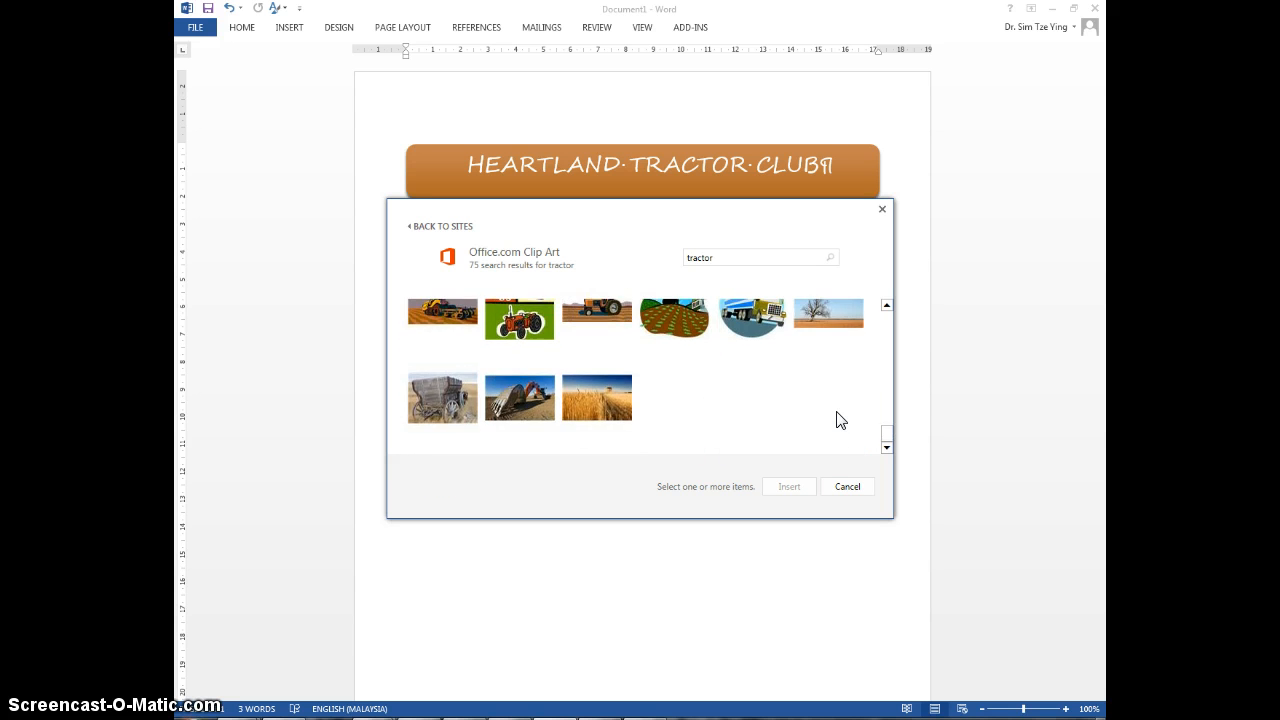
scroll(842, 420, up, 8)
scroll(840, 420, up, 1)
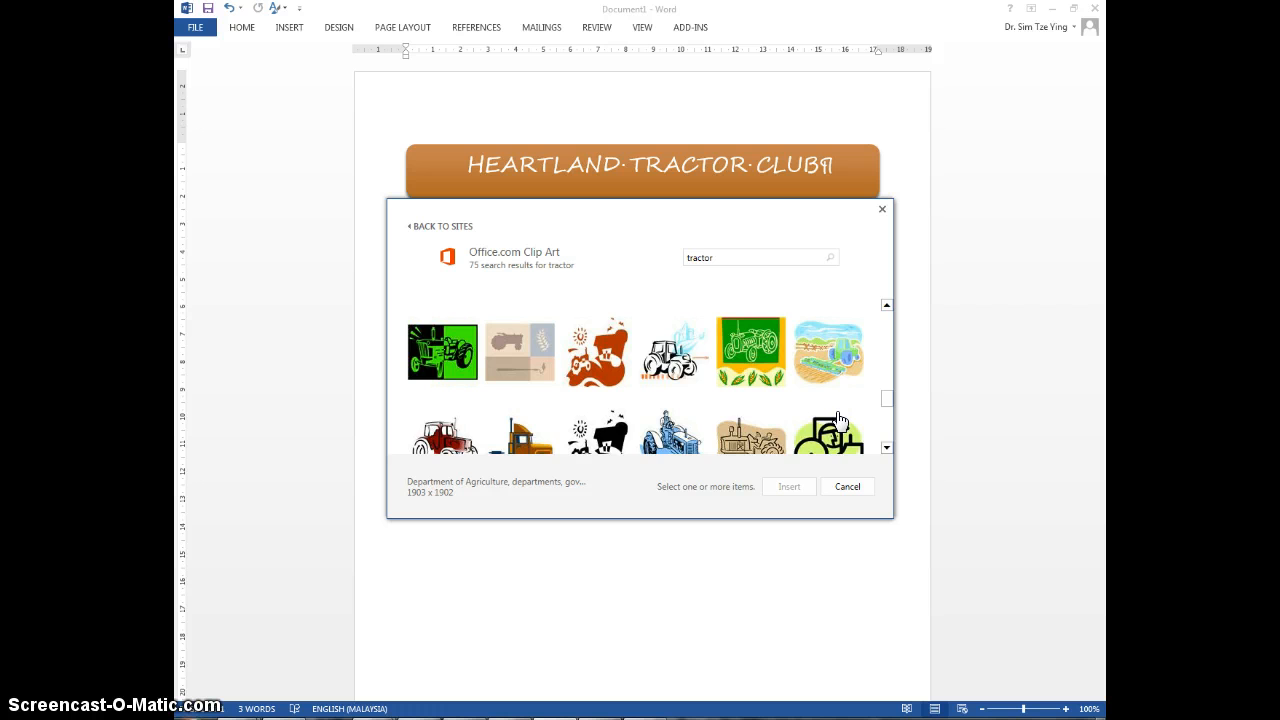
scroll(840, 420, up, 5)
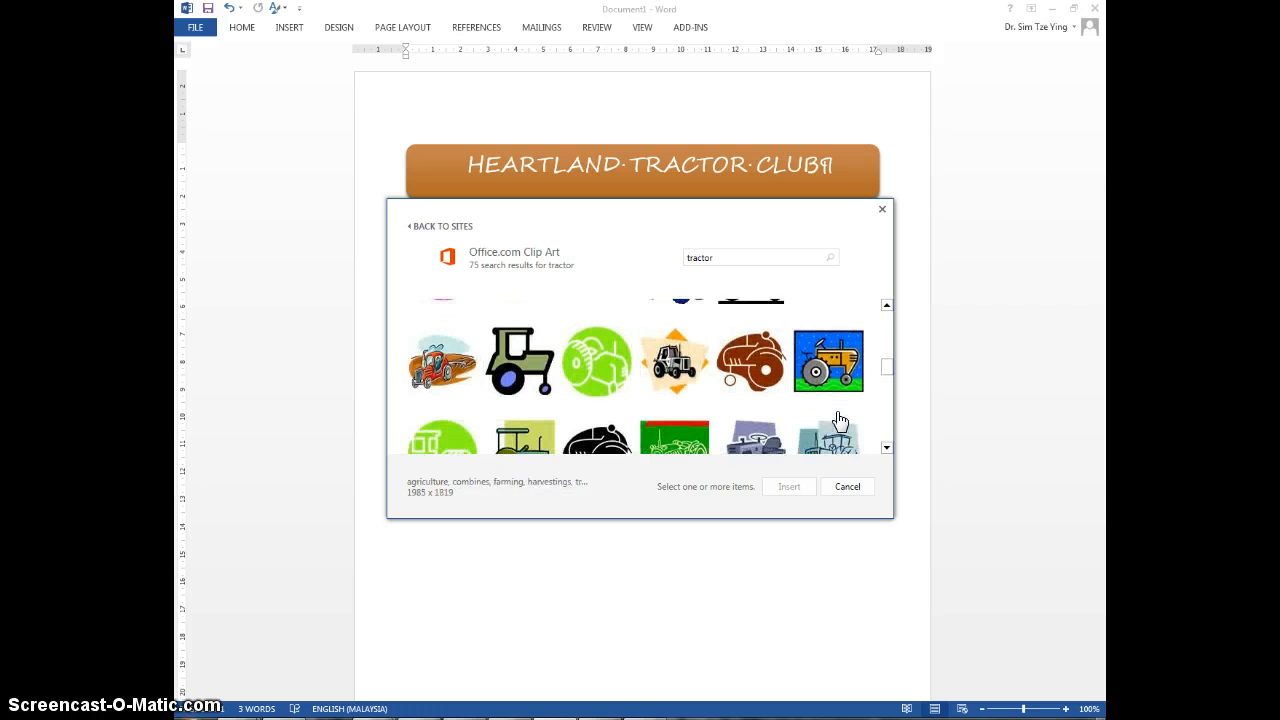
scroll(840, 420, up, 5)
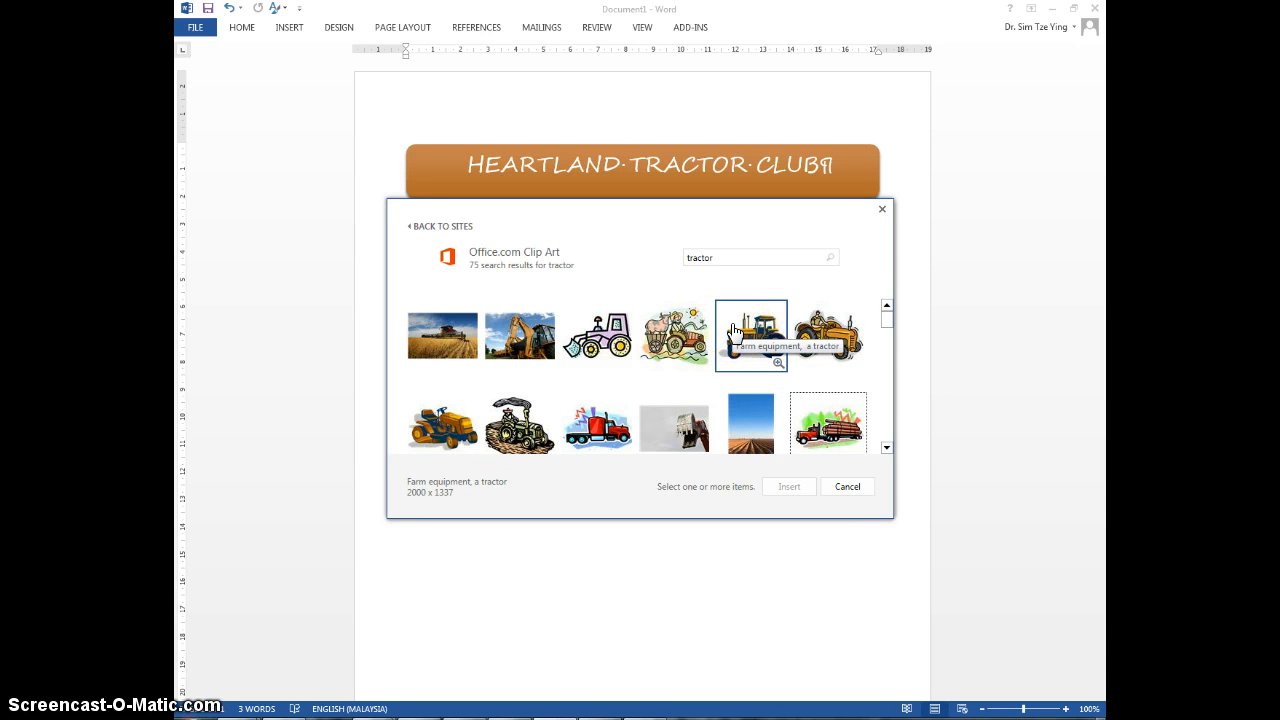
click(822, 342)
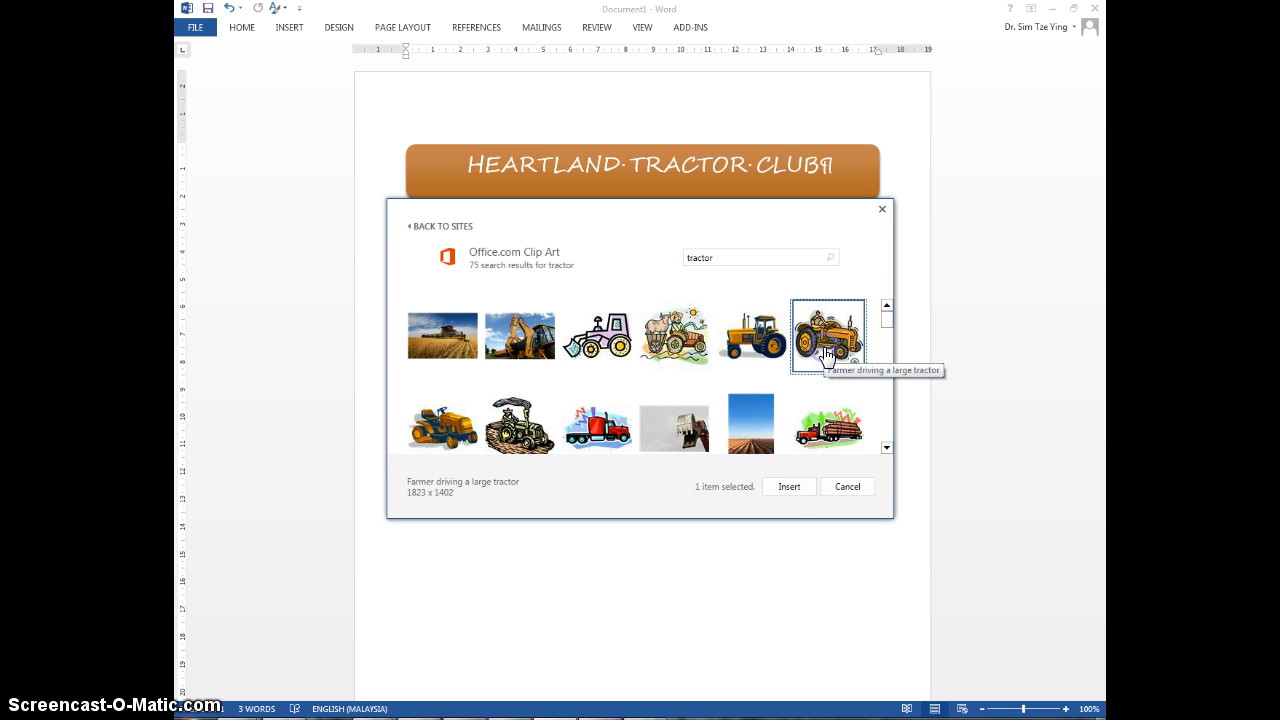
click(789, 488)
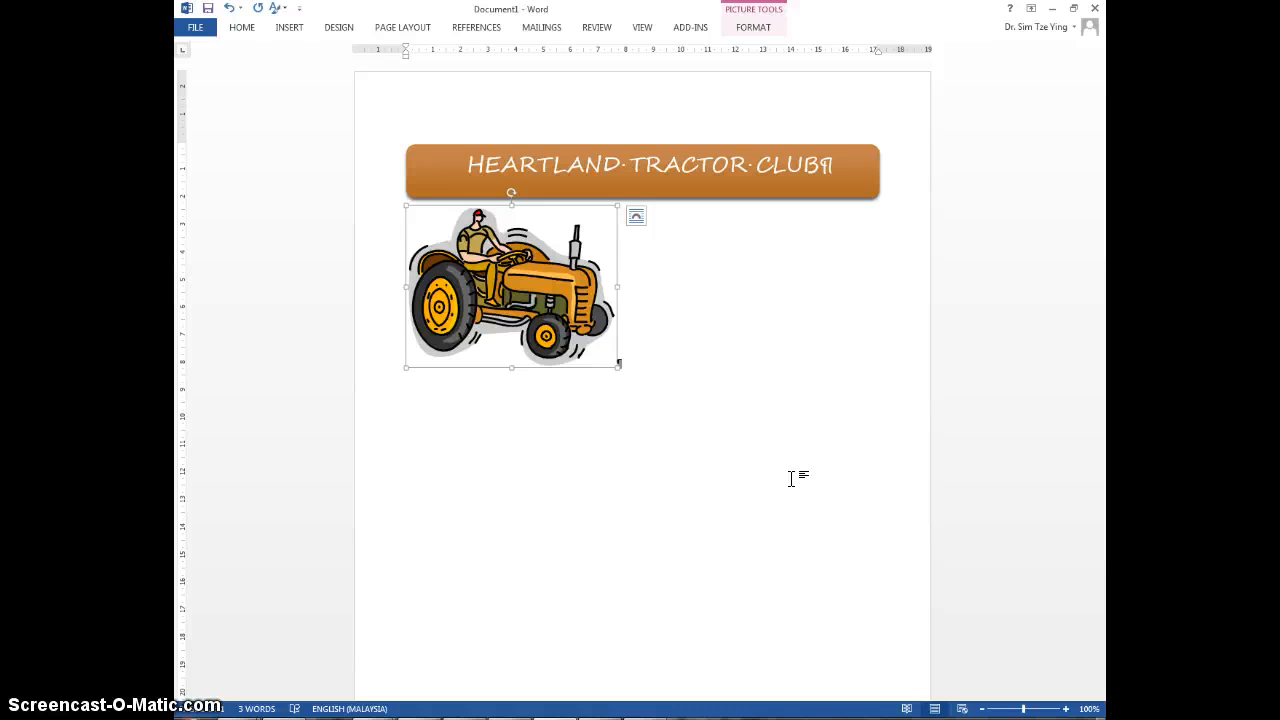
Step: Scale the tractor picture's height to 35% with the aspect ratio locked
right_click(574, 334)
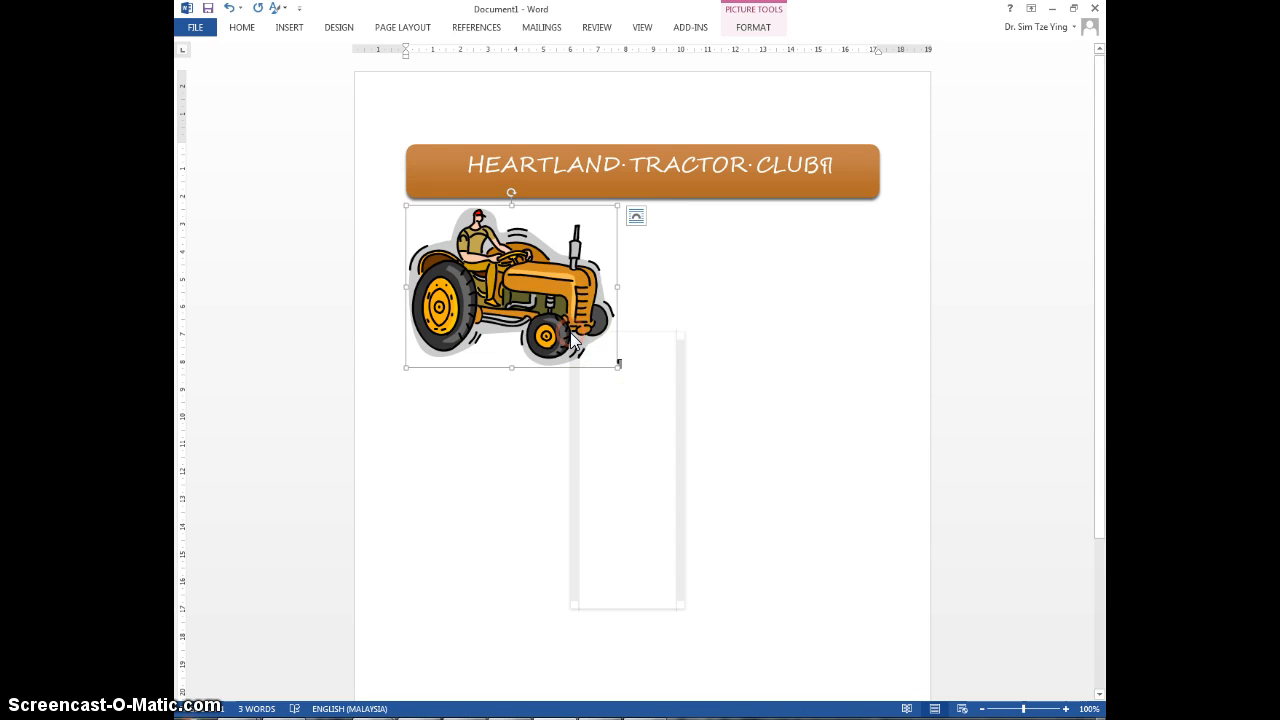
click(643, 599)
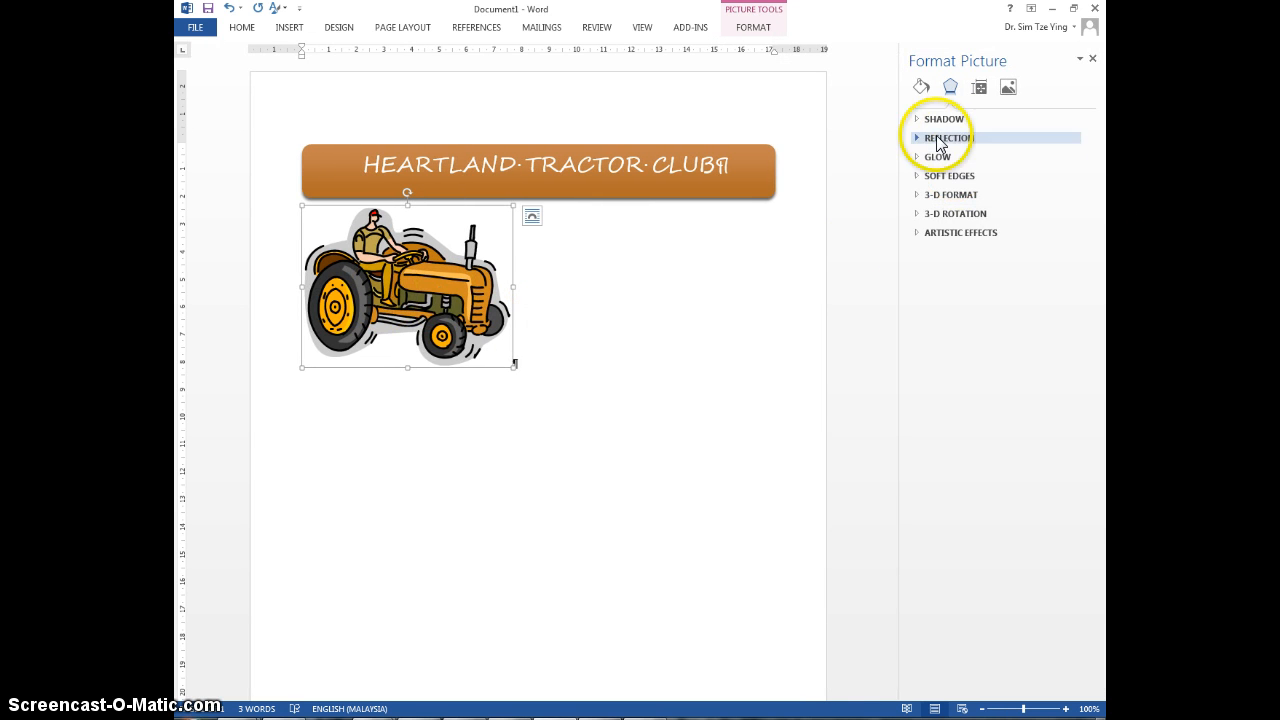
right_click(424, 336)
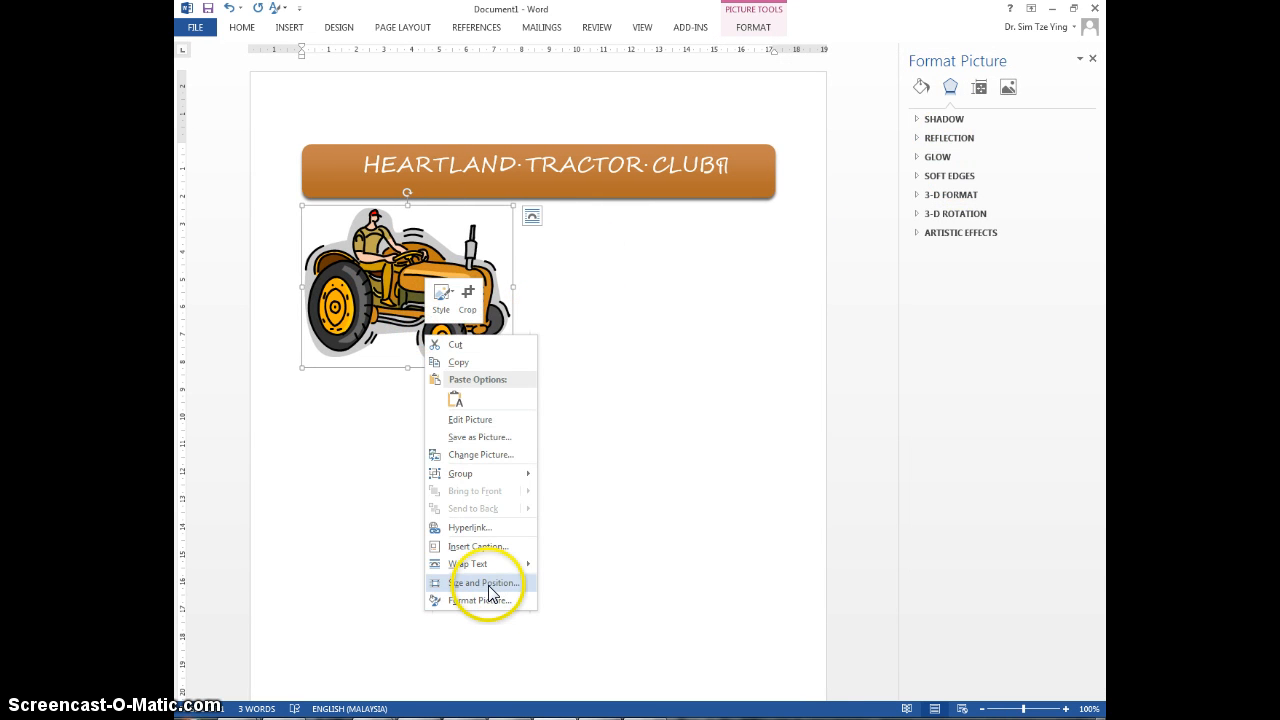
click(485, 583)
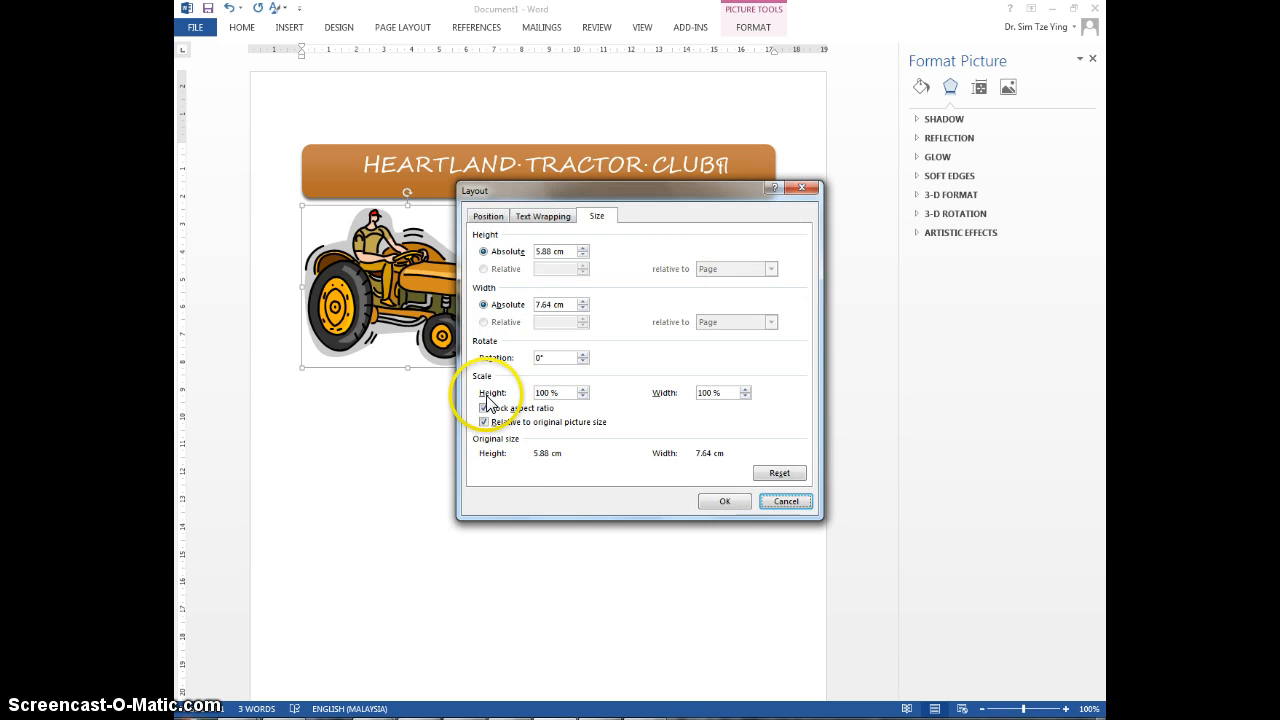
drag(550, 392, 487, 398)
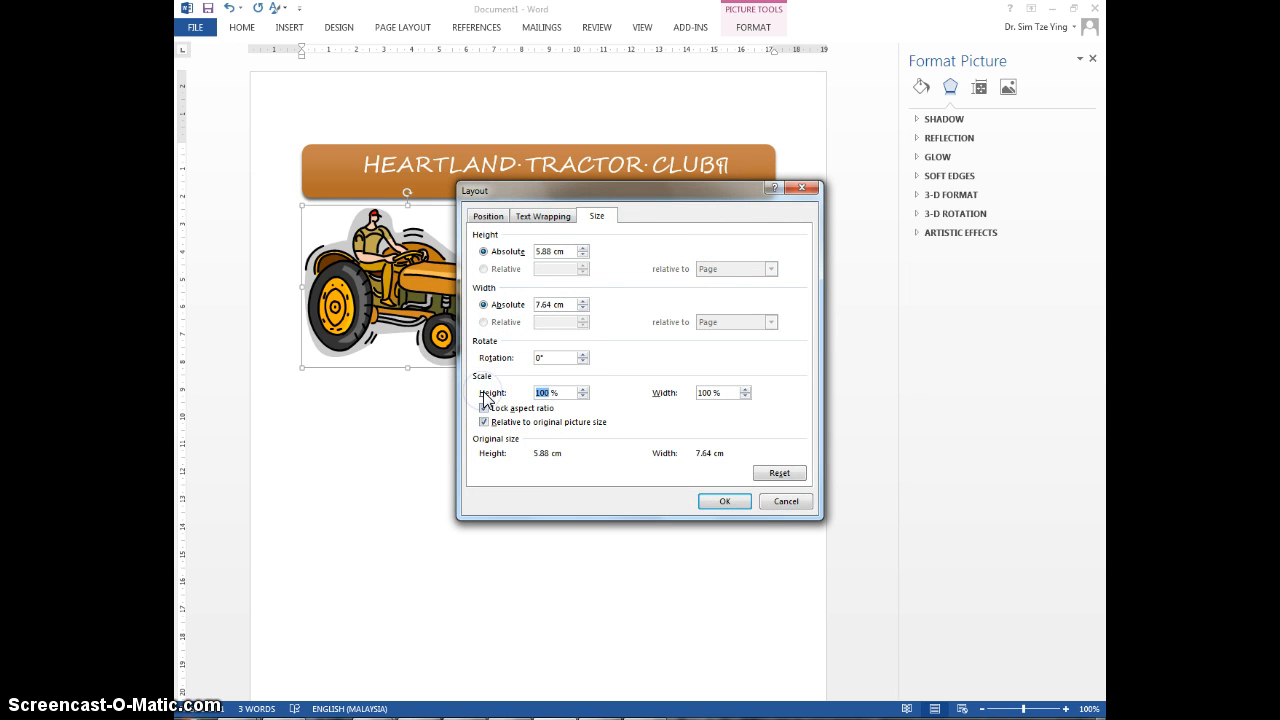
text(35)
key(Return)
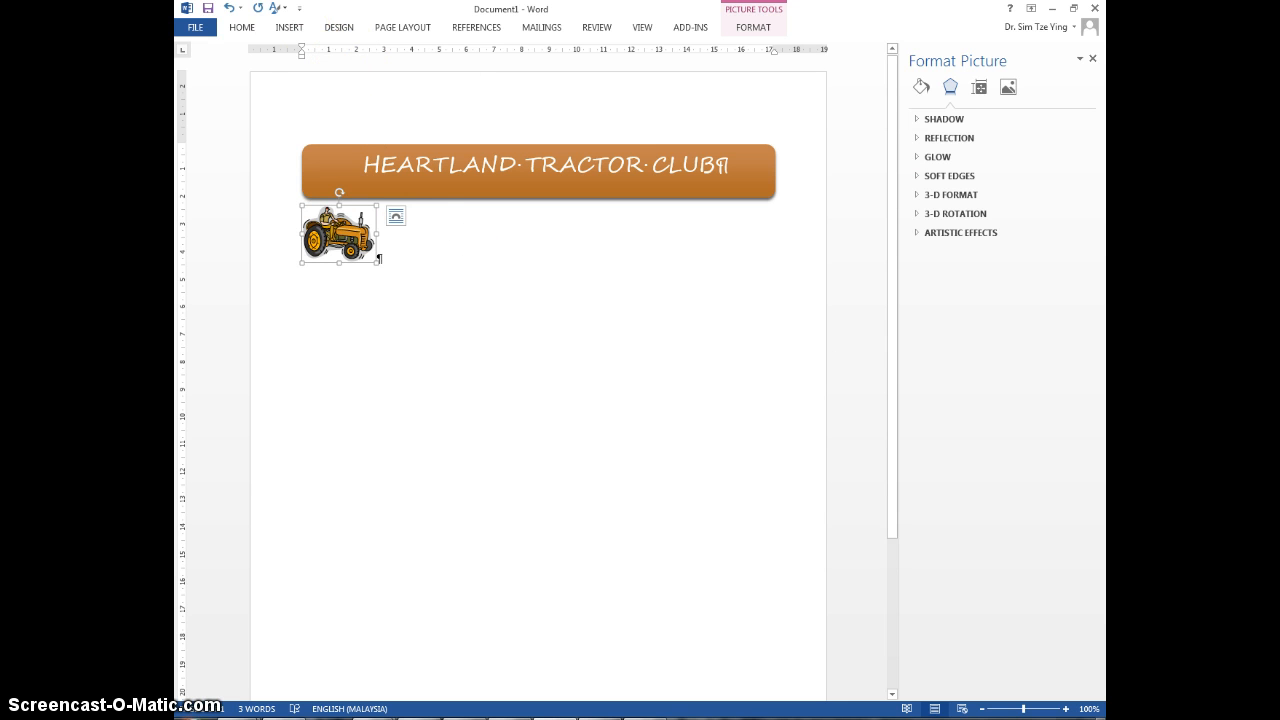
Step: Recolor the tractor picture with the light orange variation that matches the title shape
click(748, 29)
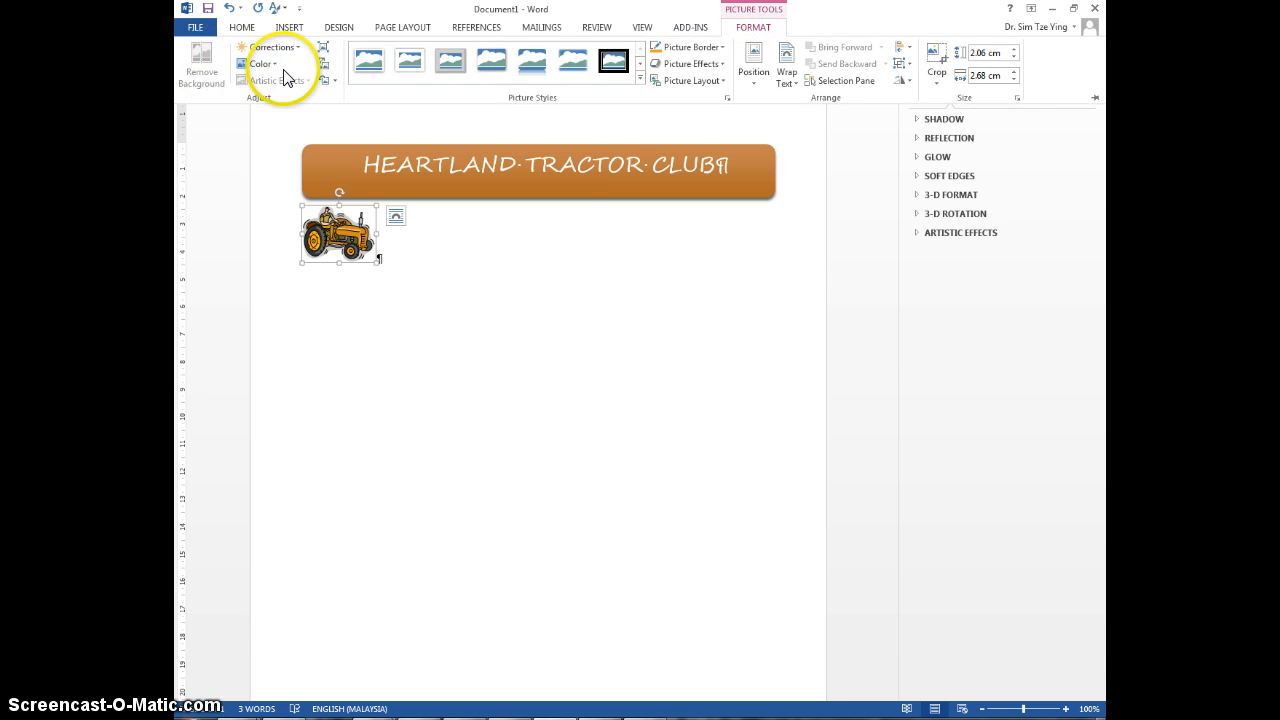
click(273, 63)
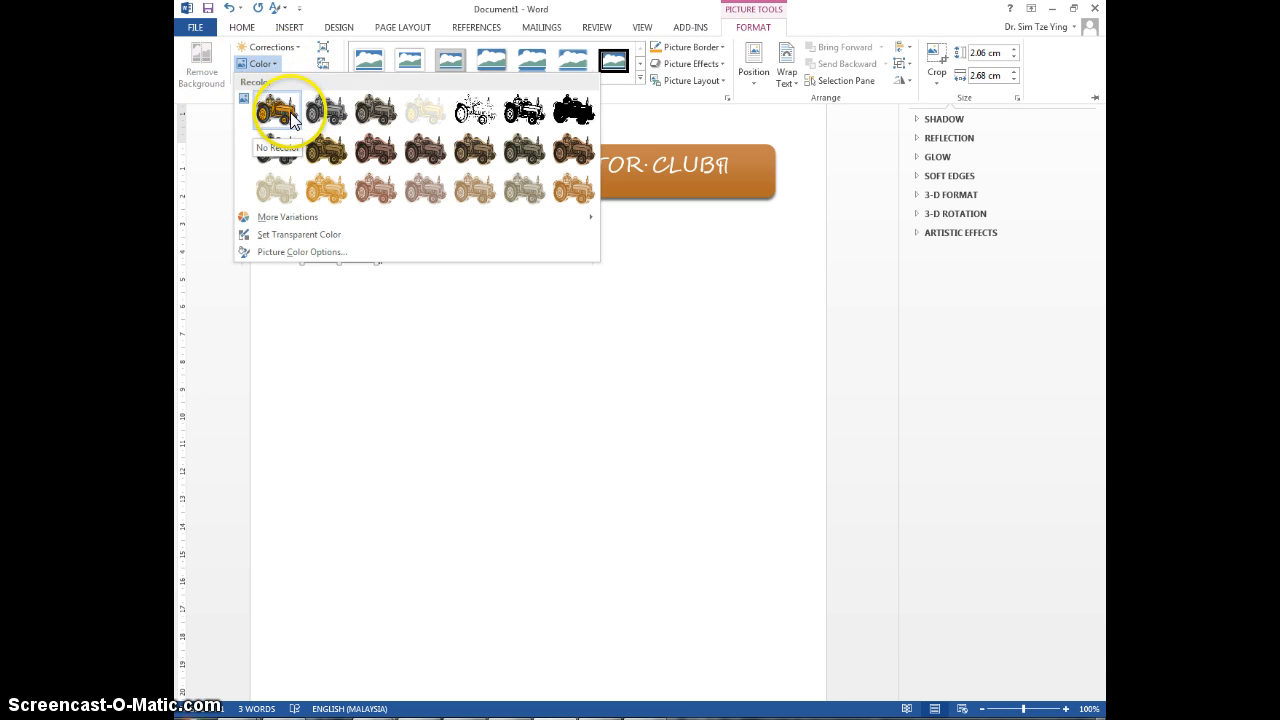
click(333, 190)
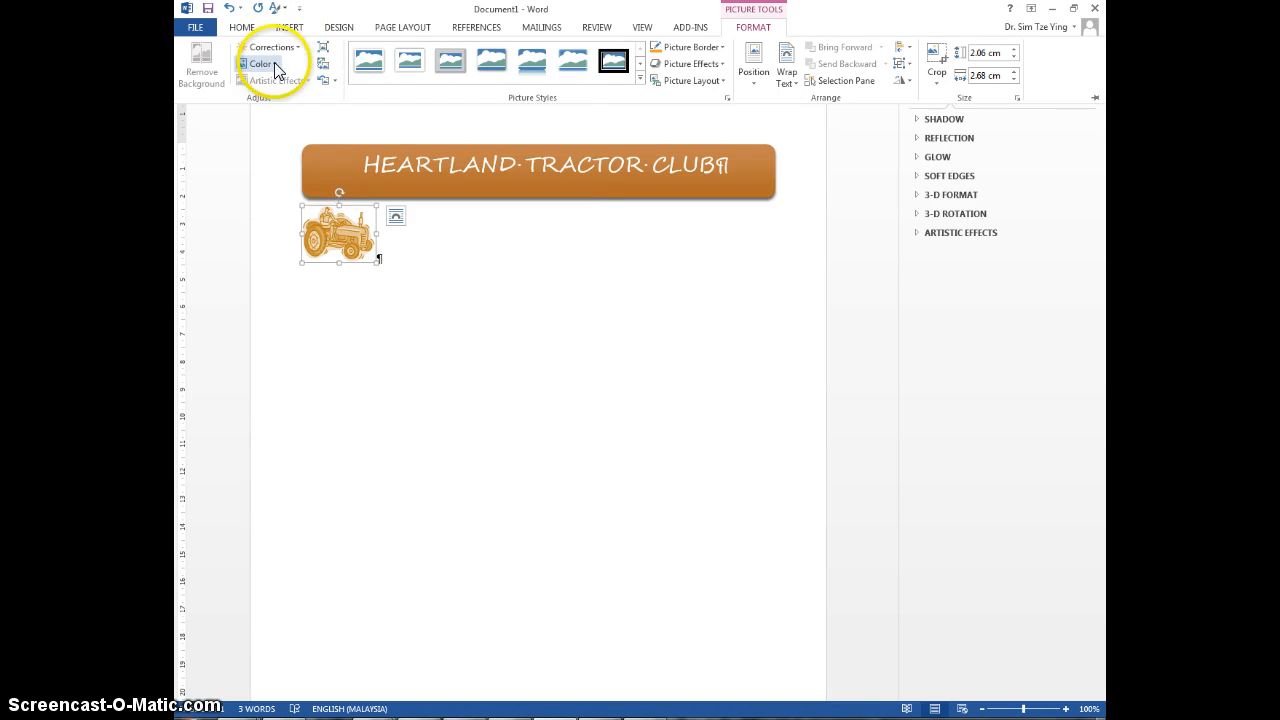
Step: Apply Set Transparent Color to the tractor picture
click(270, 63)
click(329, 233)
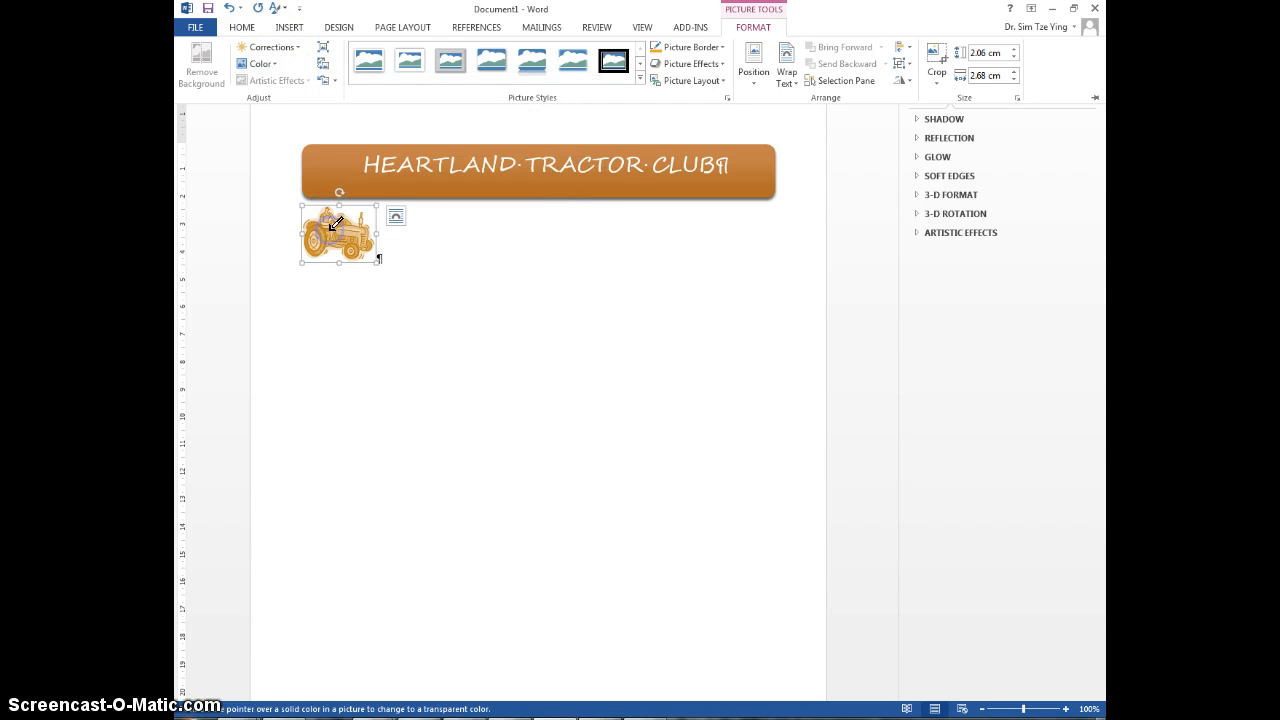
click(260, 63)
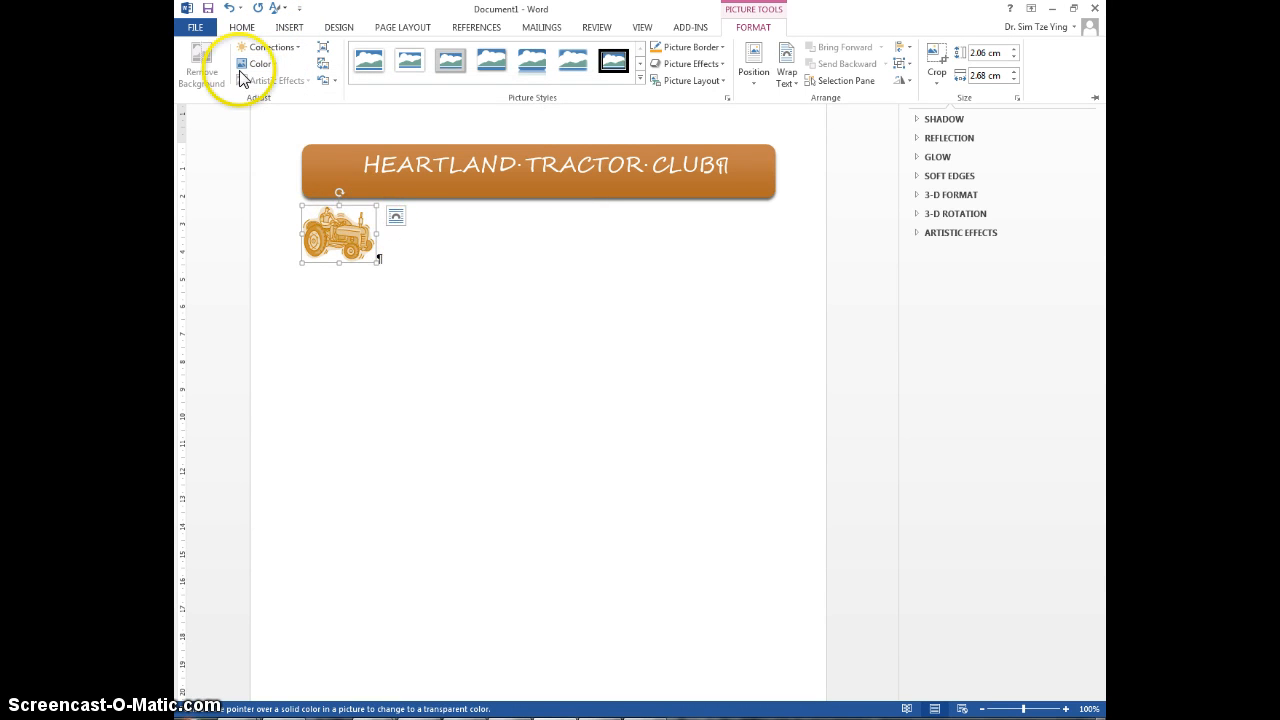
click(290, 234)
click(349, 224)
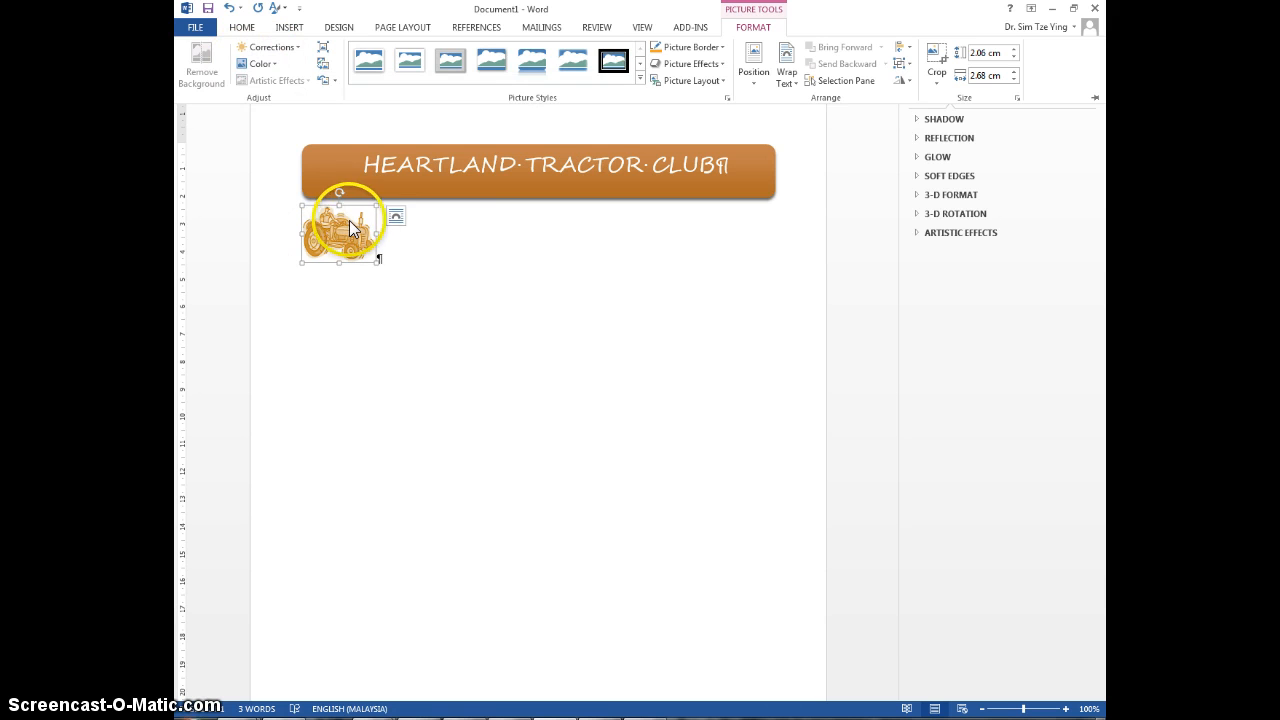
click(366, 214)
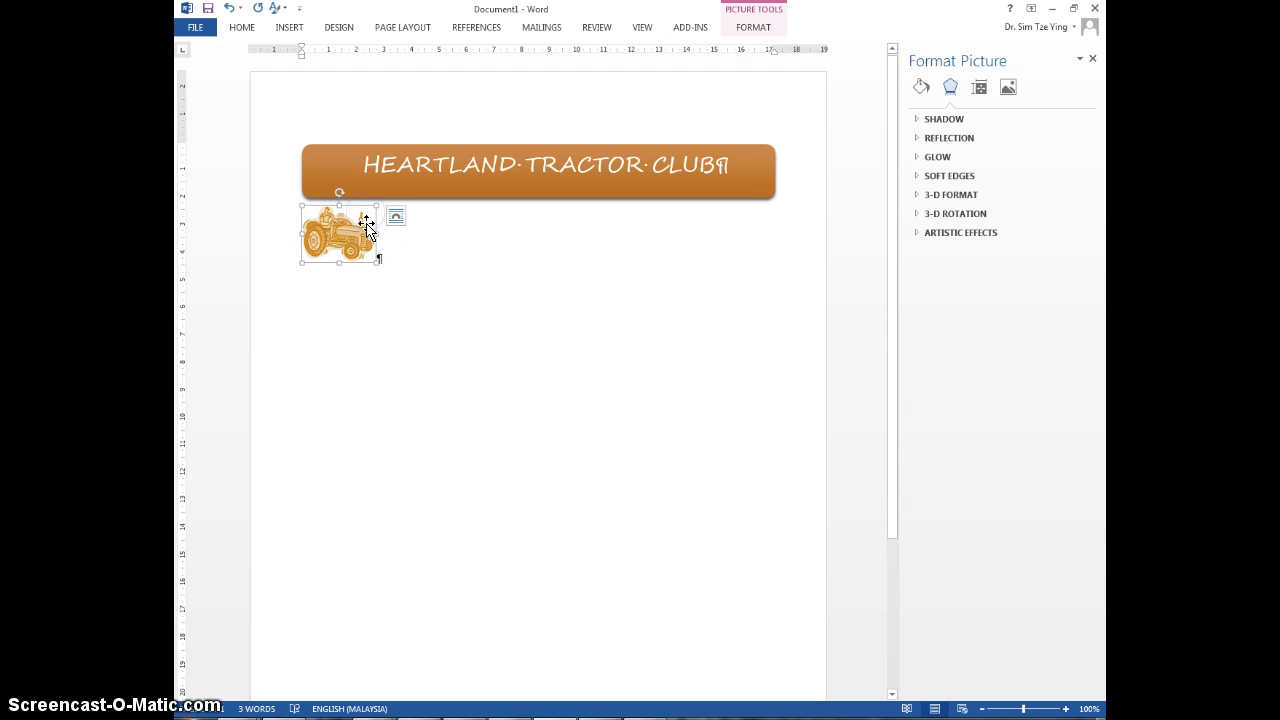
Step: Duplicate the tractor picture beside the original below the title shape and flip the copy horizontally
drag(370, 255, 360, 212)
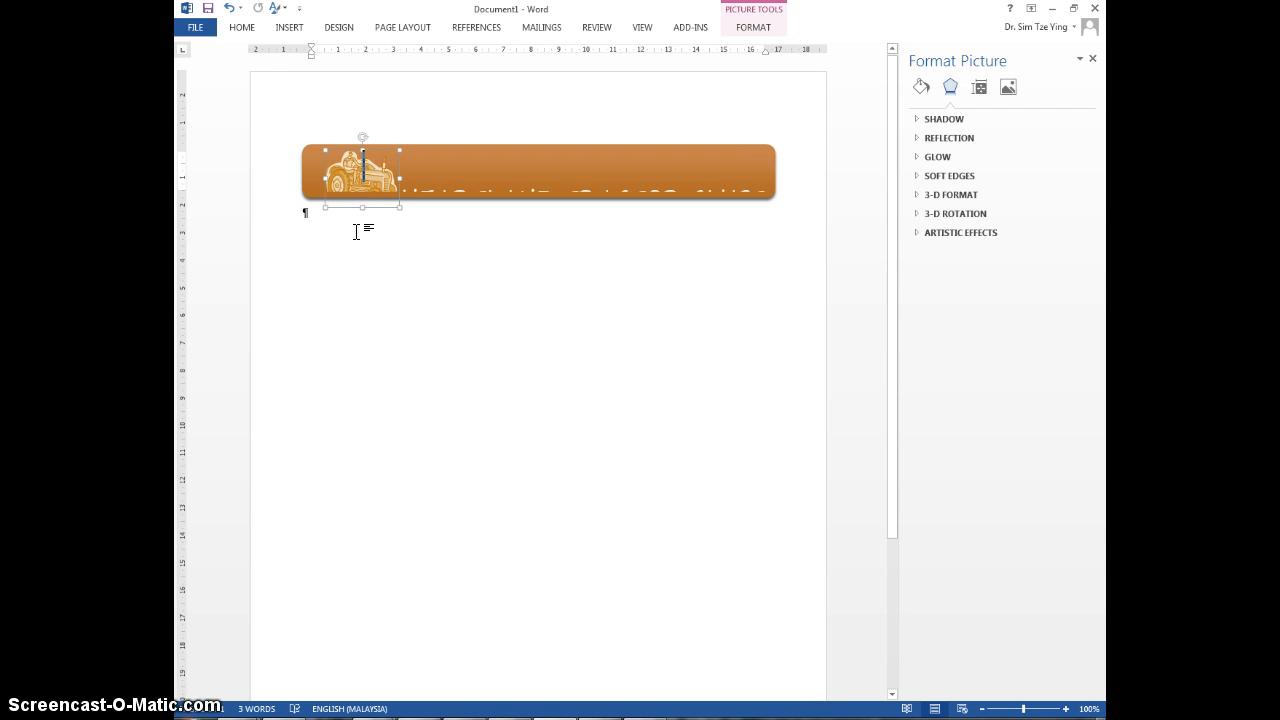
key(ctrl+z)
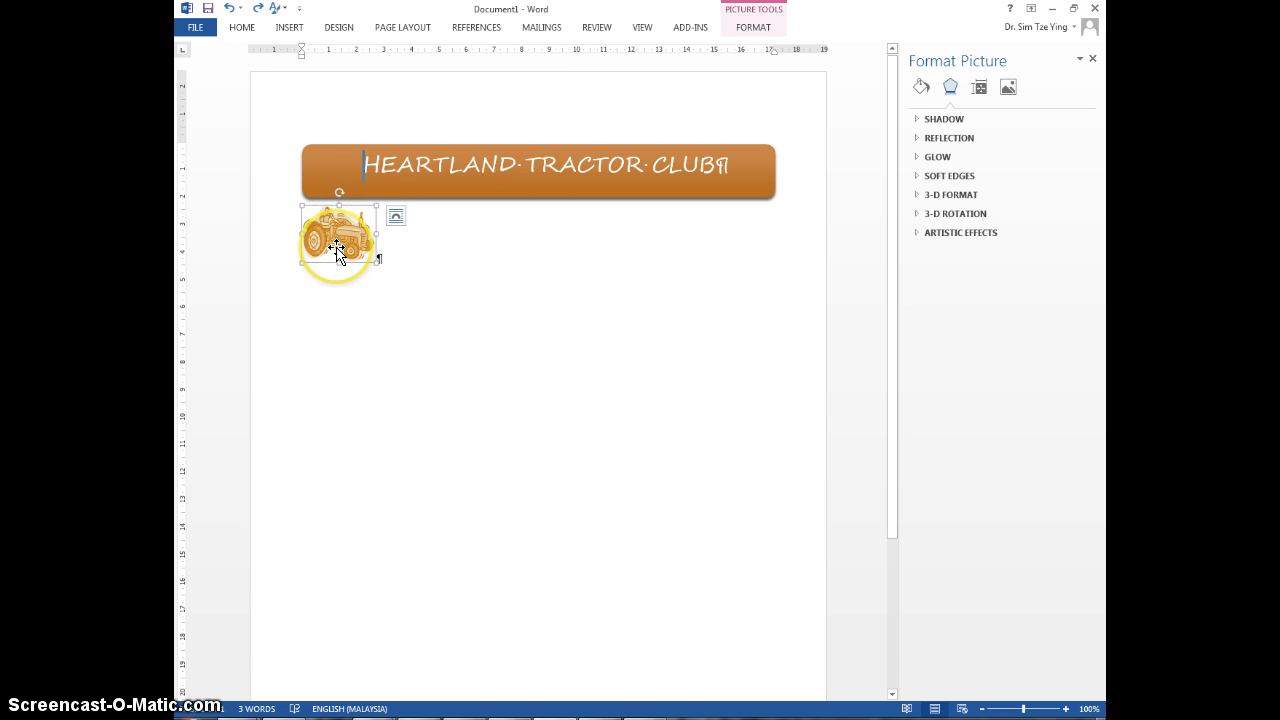
drag(337, 246, 337, 246)
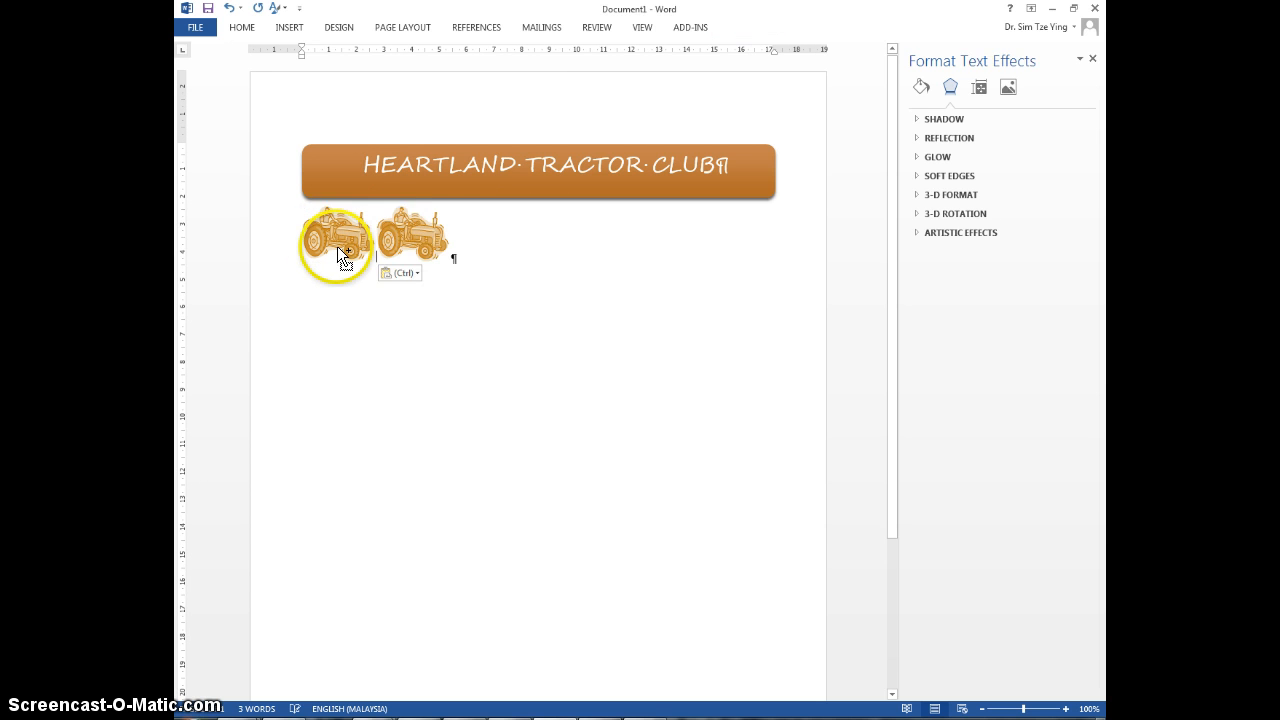
click(398, 238)
right_click(400, 240)
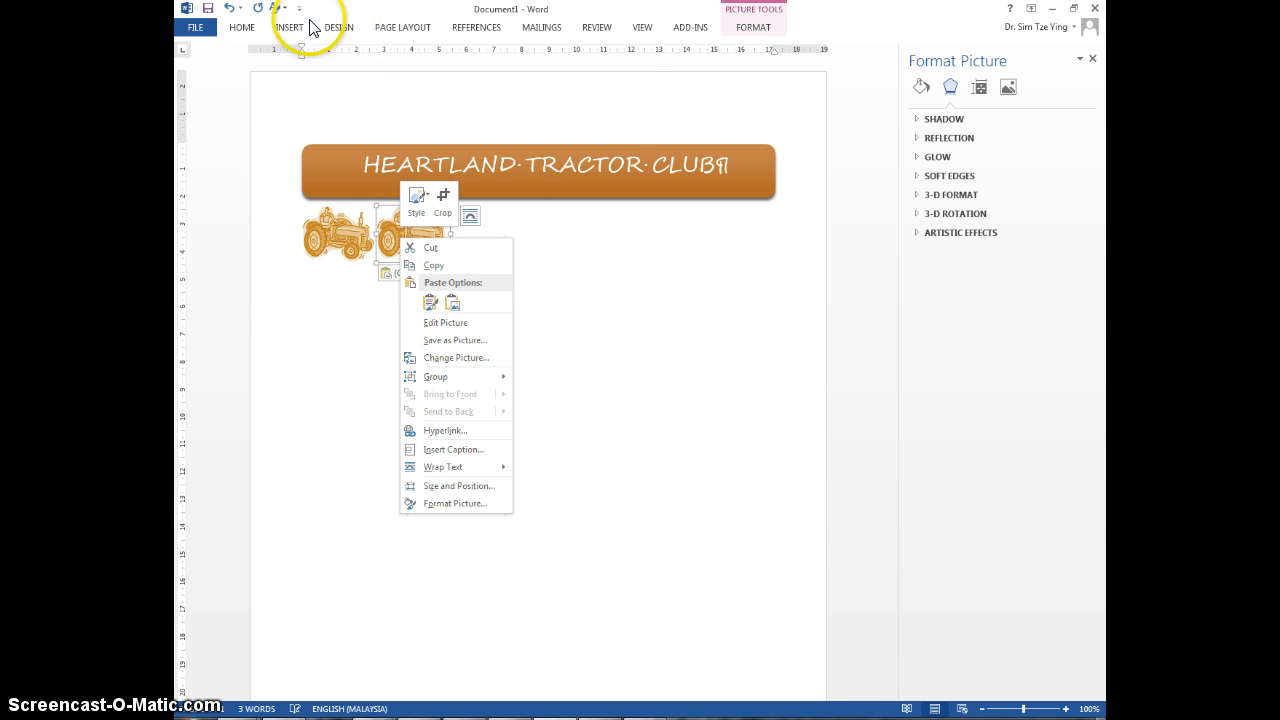
click(765, 28)
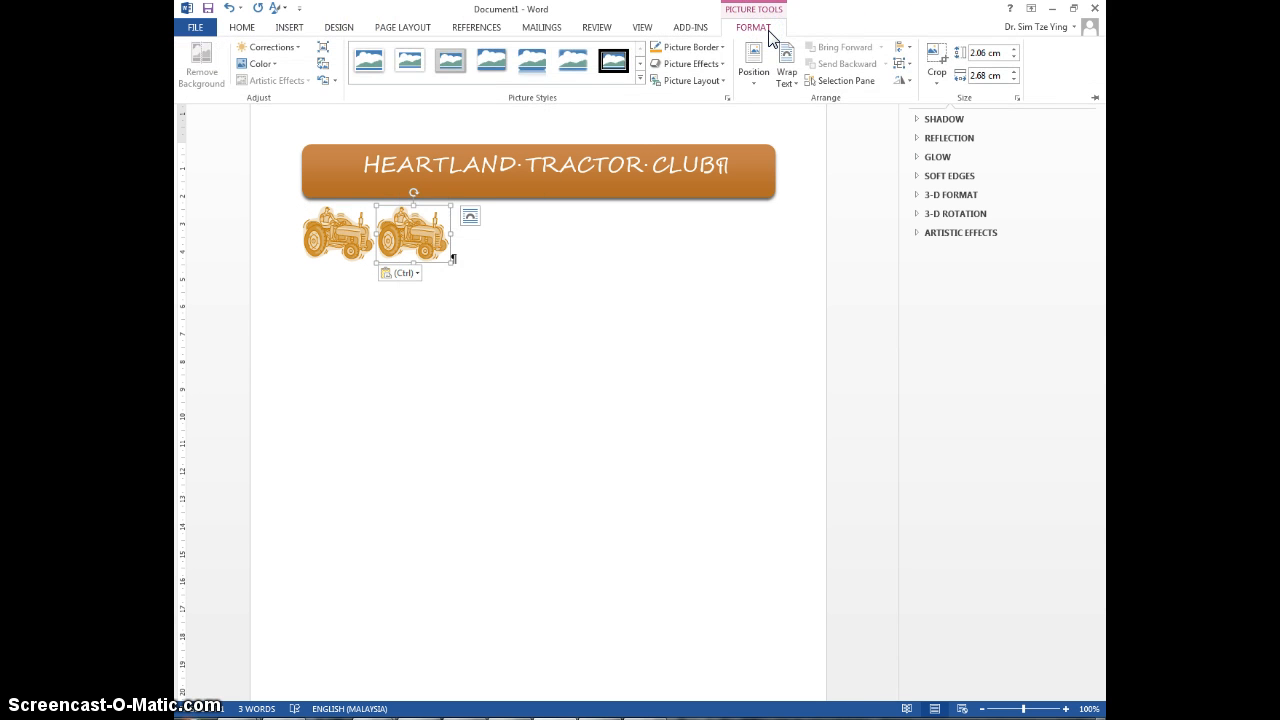
click(909, 82)
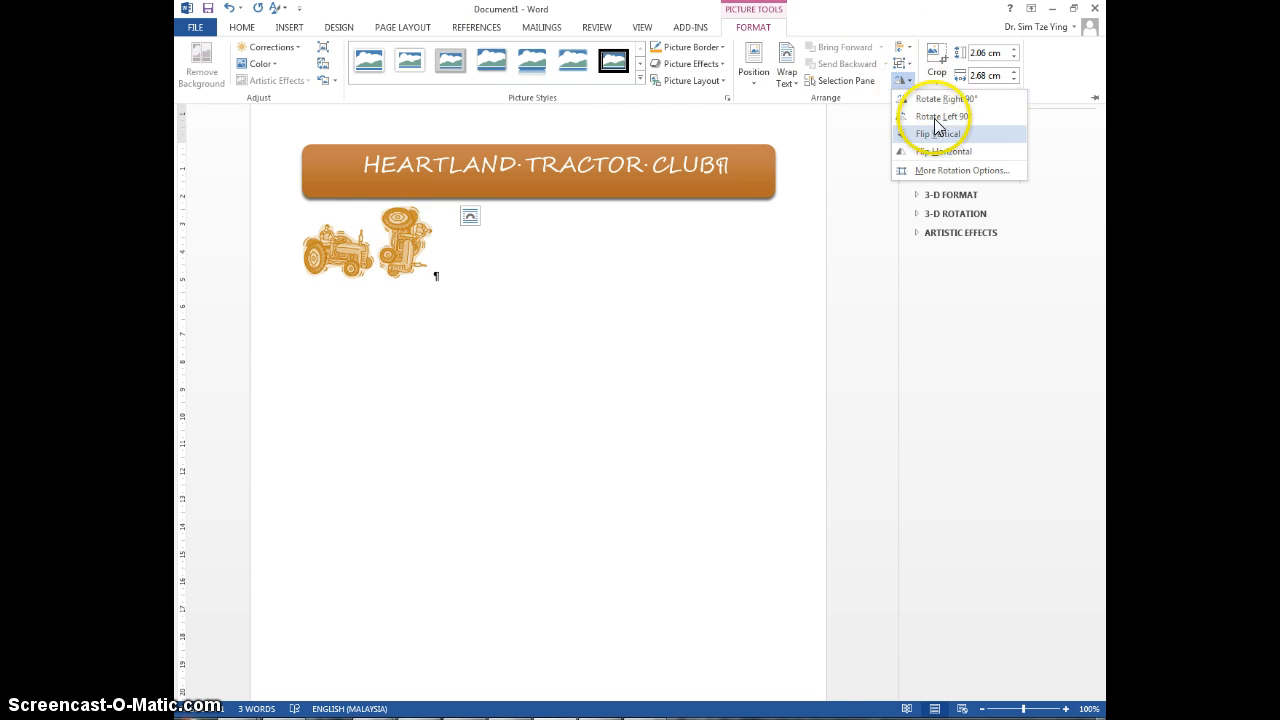
click(943, 152)
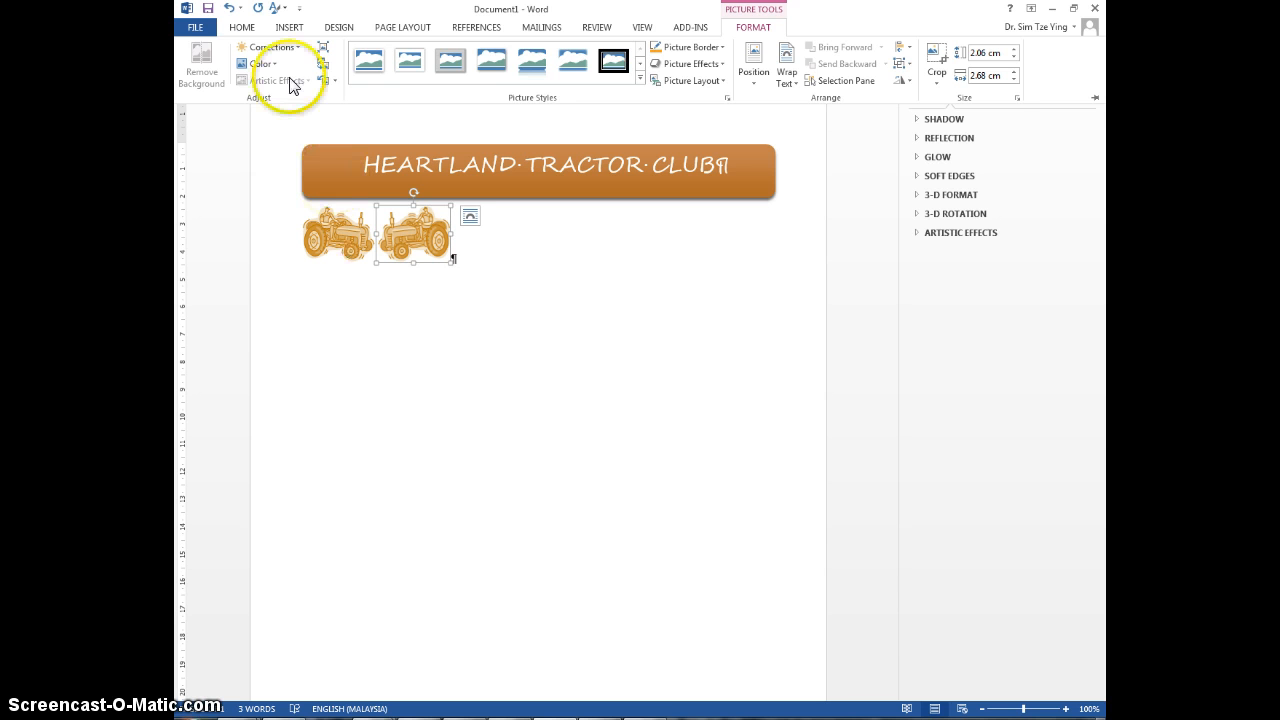
Step: Apply a darker, high-contrast brightness/contrast correction to the flipped tractor copy
click(338, 240)
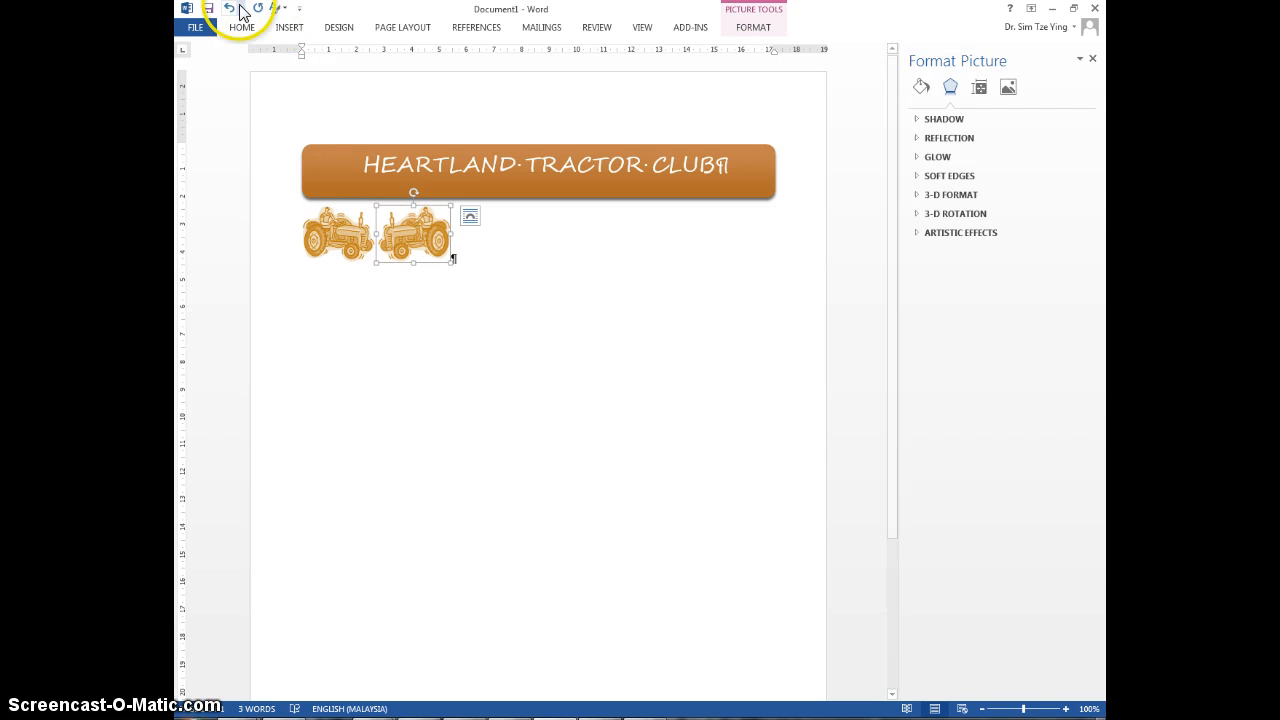
click(764, 31)
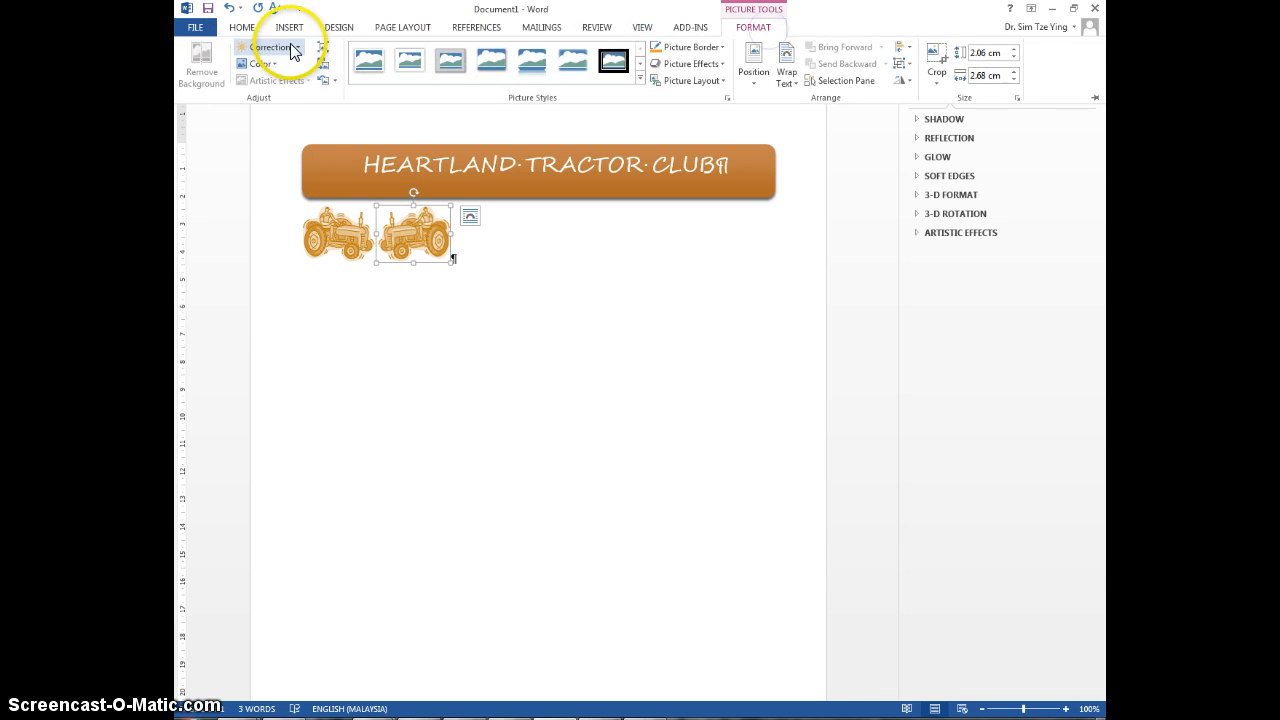
click(289, 47)
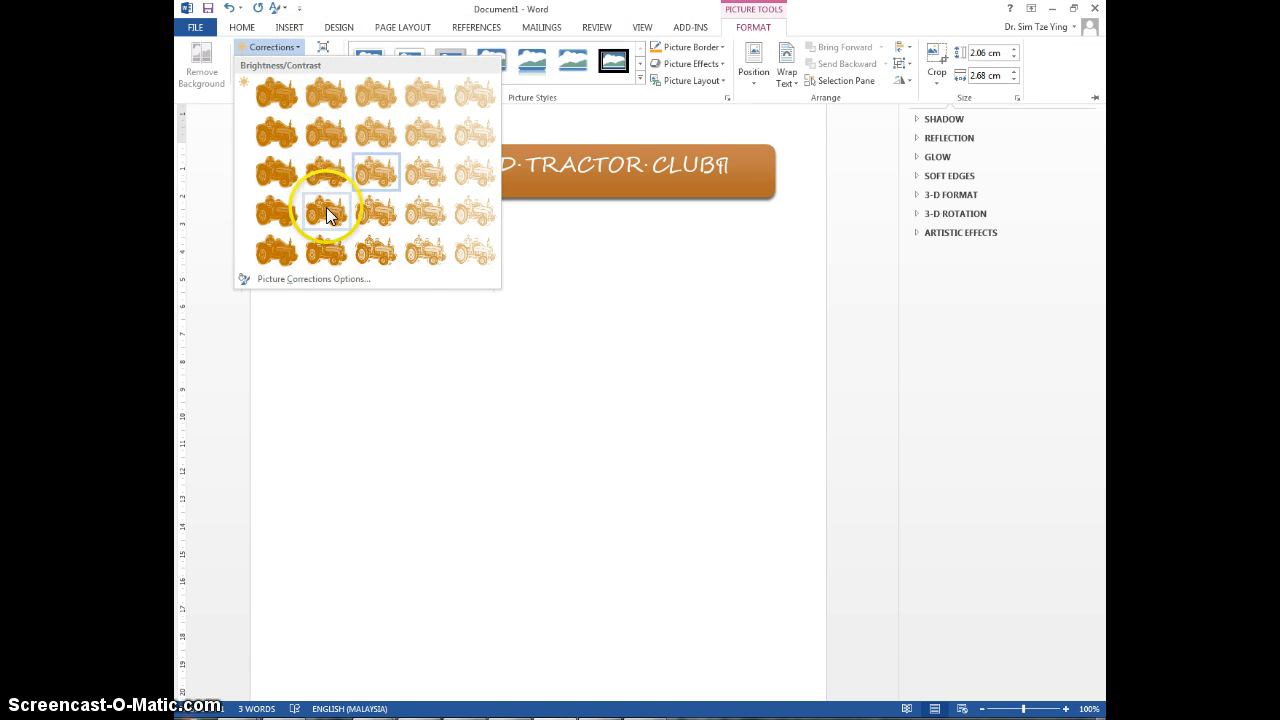
click(325, 250)
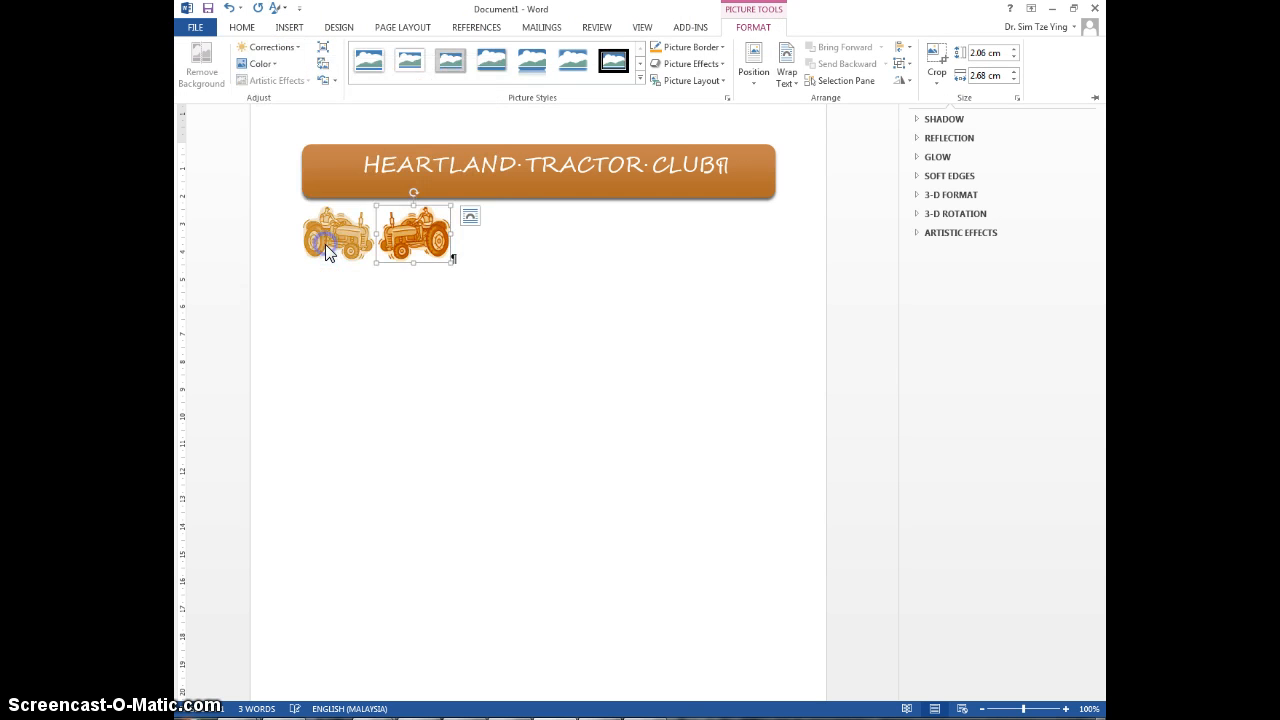
Step: Apply a darker, high-contrast brightness/contrast correction to the original tractor picture to match the flipped copy
click(331, 232)
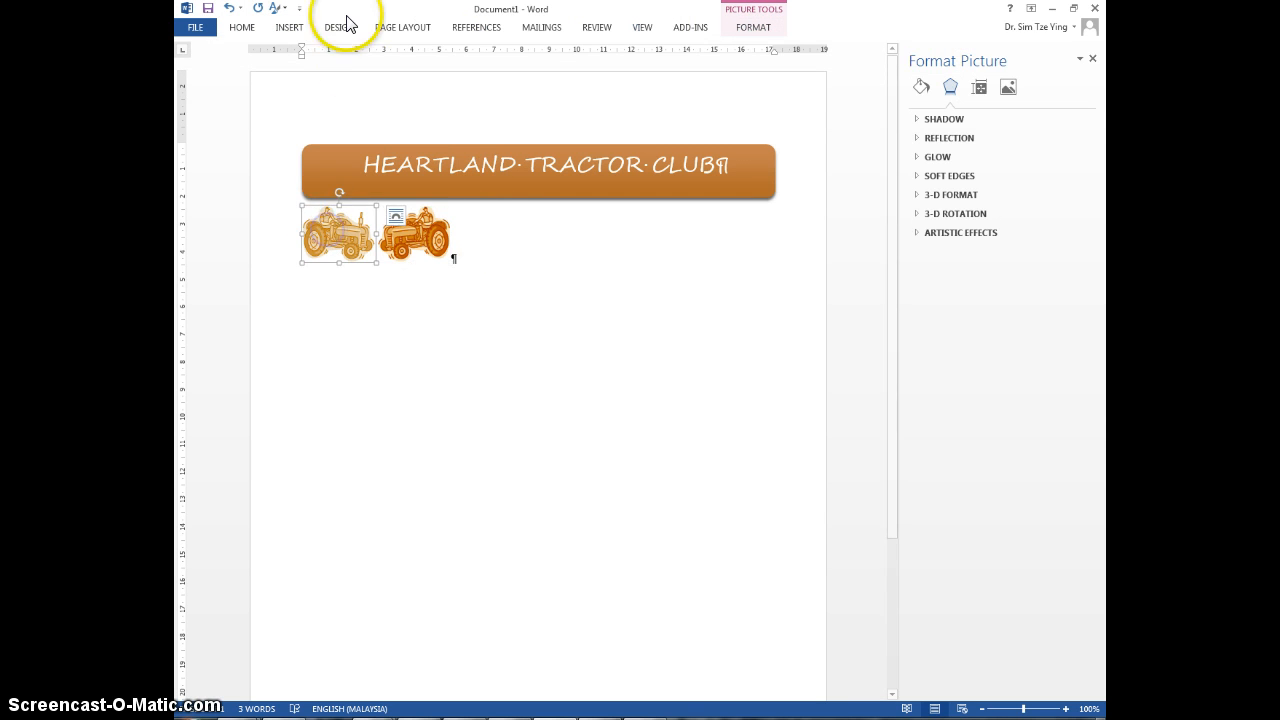
click(757, 30)
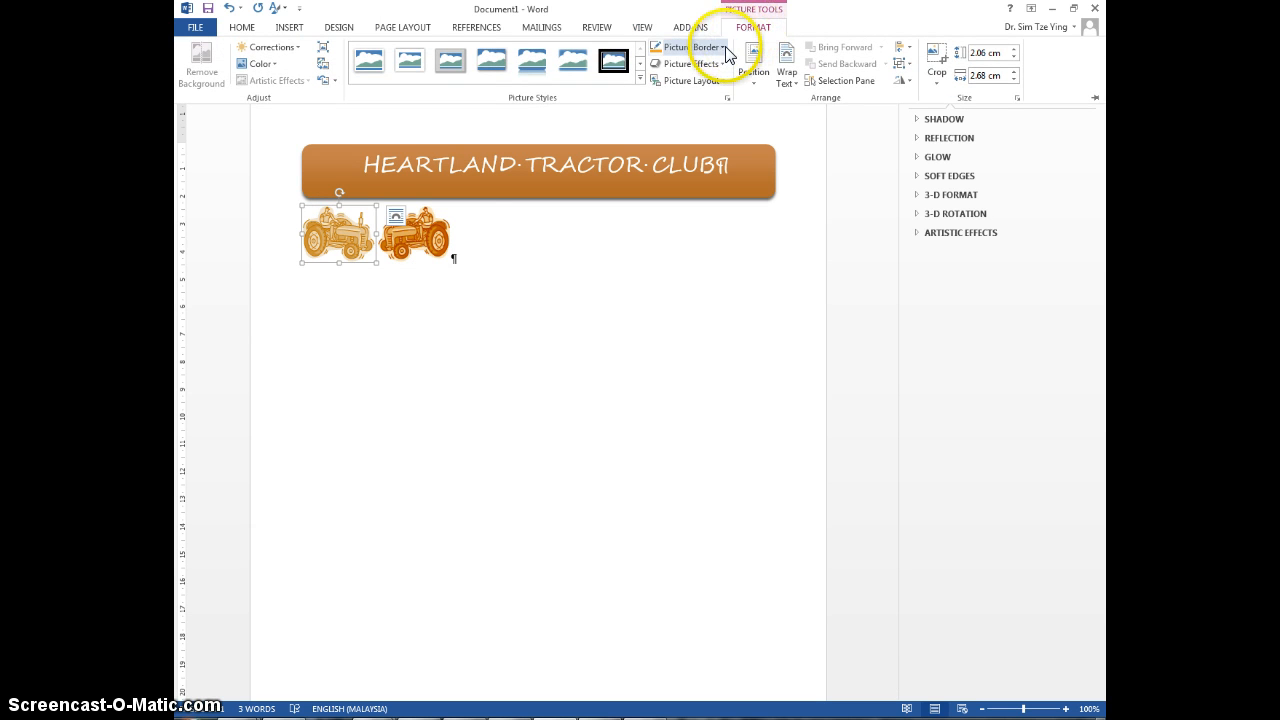
click(342, 257)
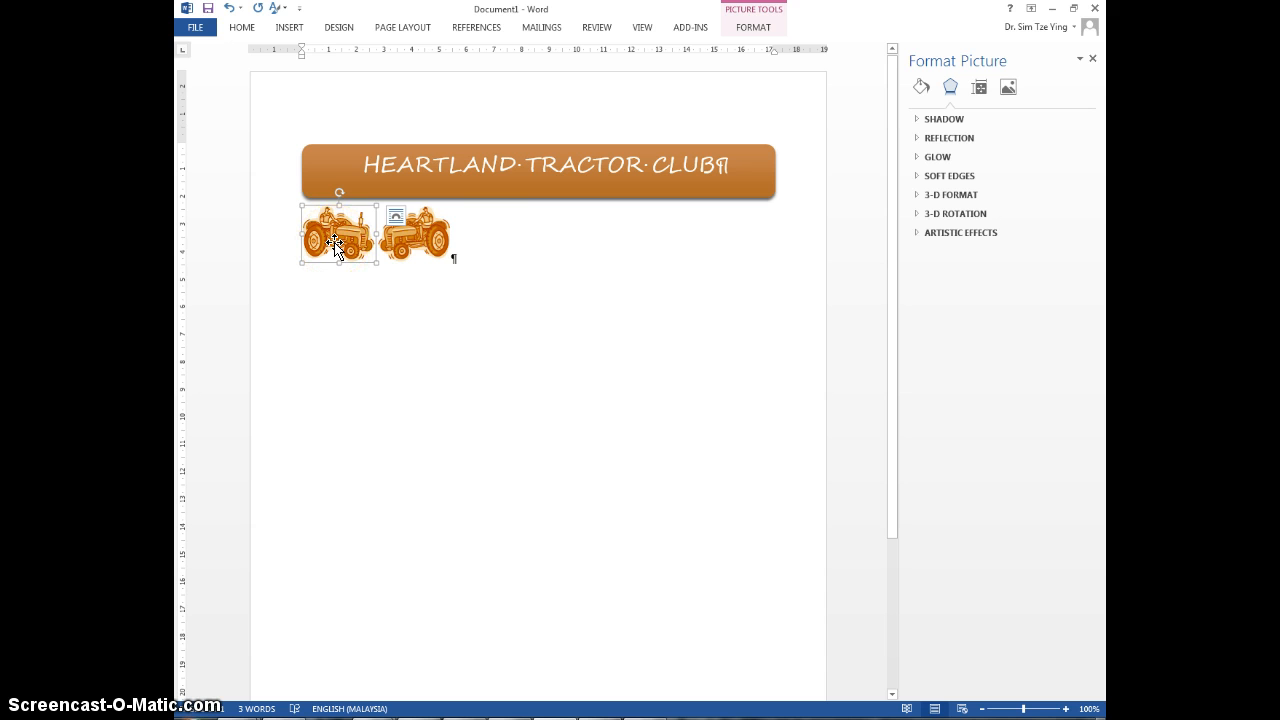
Step: Set the original tractor's wrapping to In Front of Text, shrink it to about 1.46 by 1.89 cm and place it at the title shape's left end
click(336, 247)
click(395, 218)
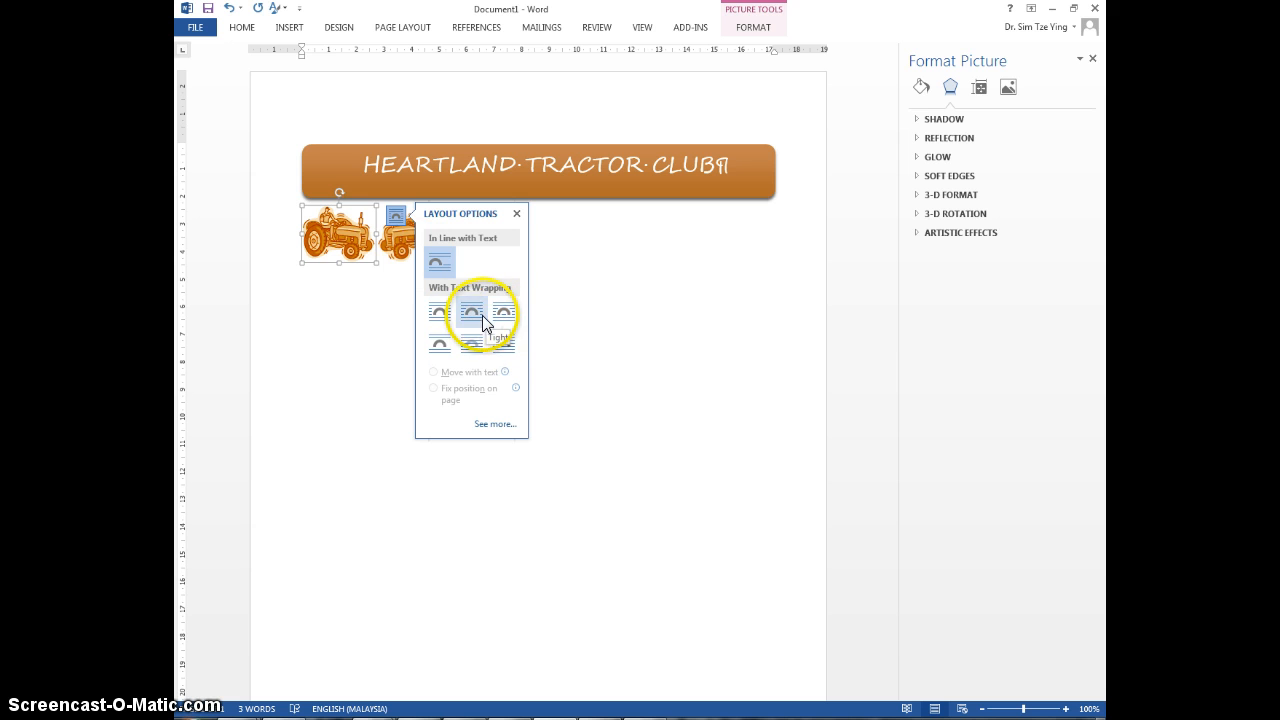
click(504, 346)
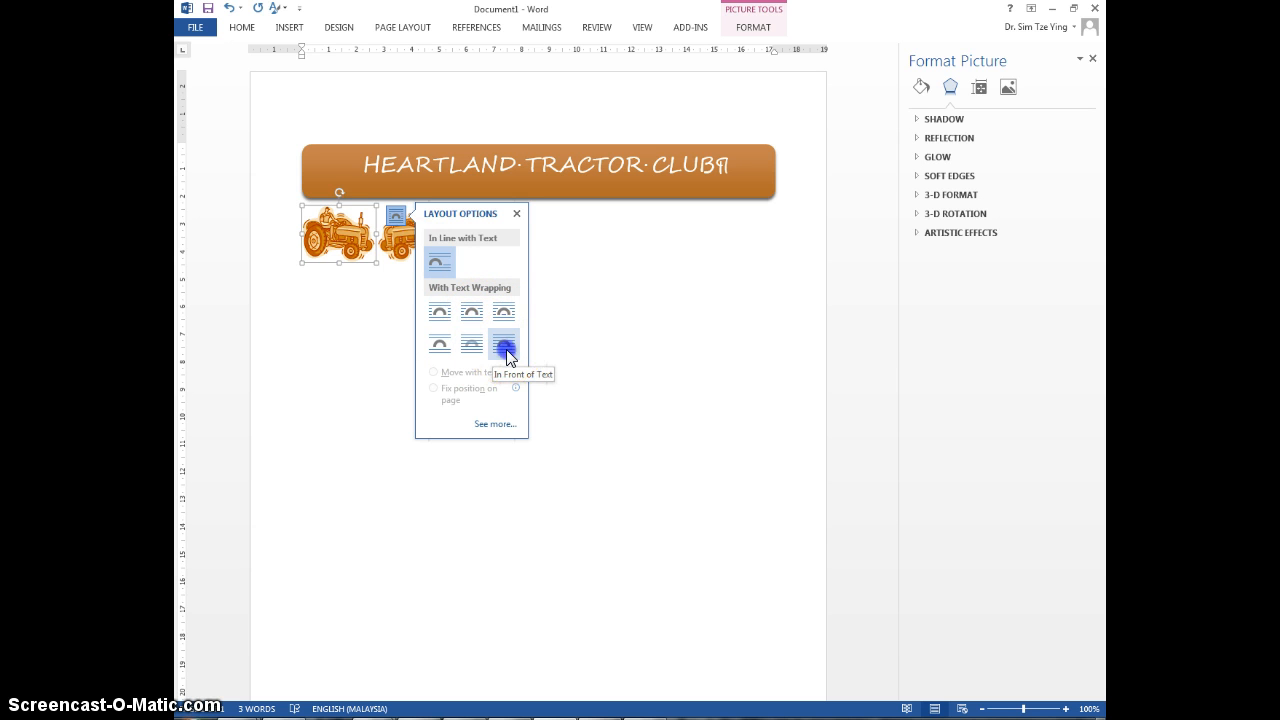
click(337, 240)
drag(337, 240, 334, 170)
click(368, 265)
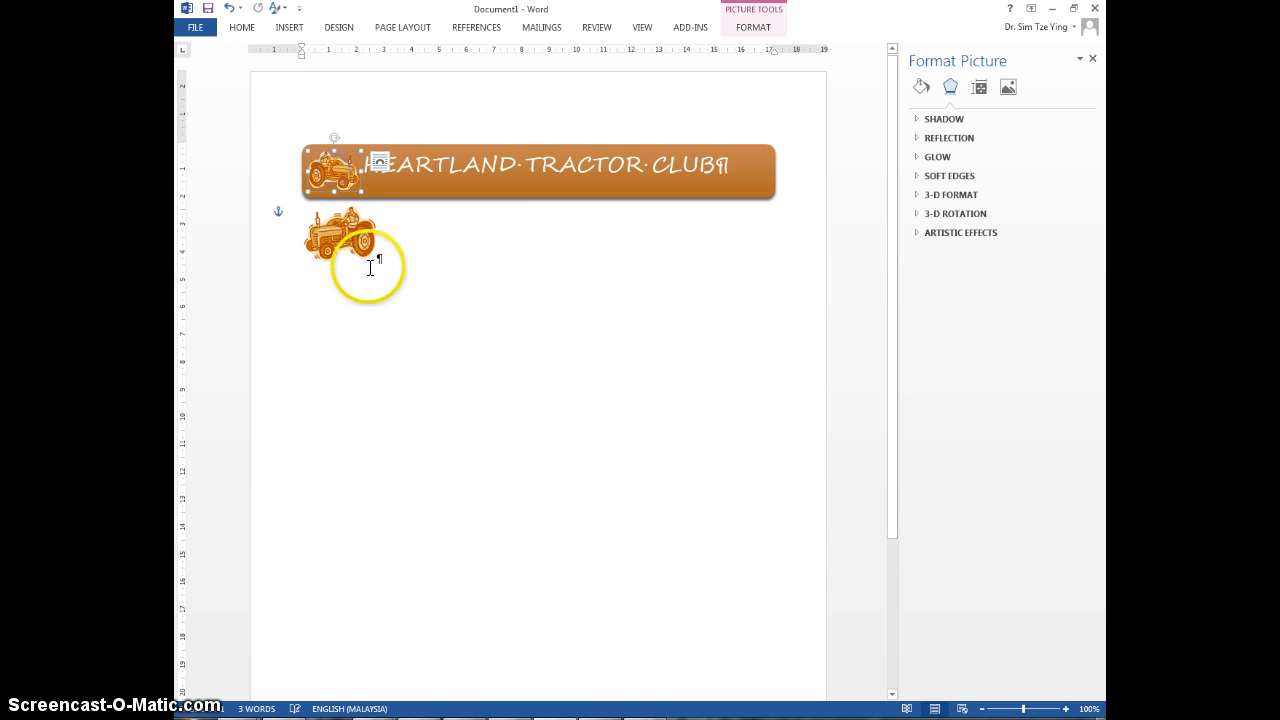
Step: Delete the inline flipped tractor and place the small floating tractor and a duplicate side by side below the title shape
click(341, 245)
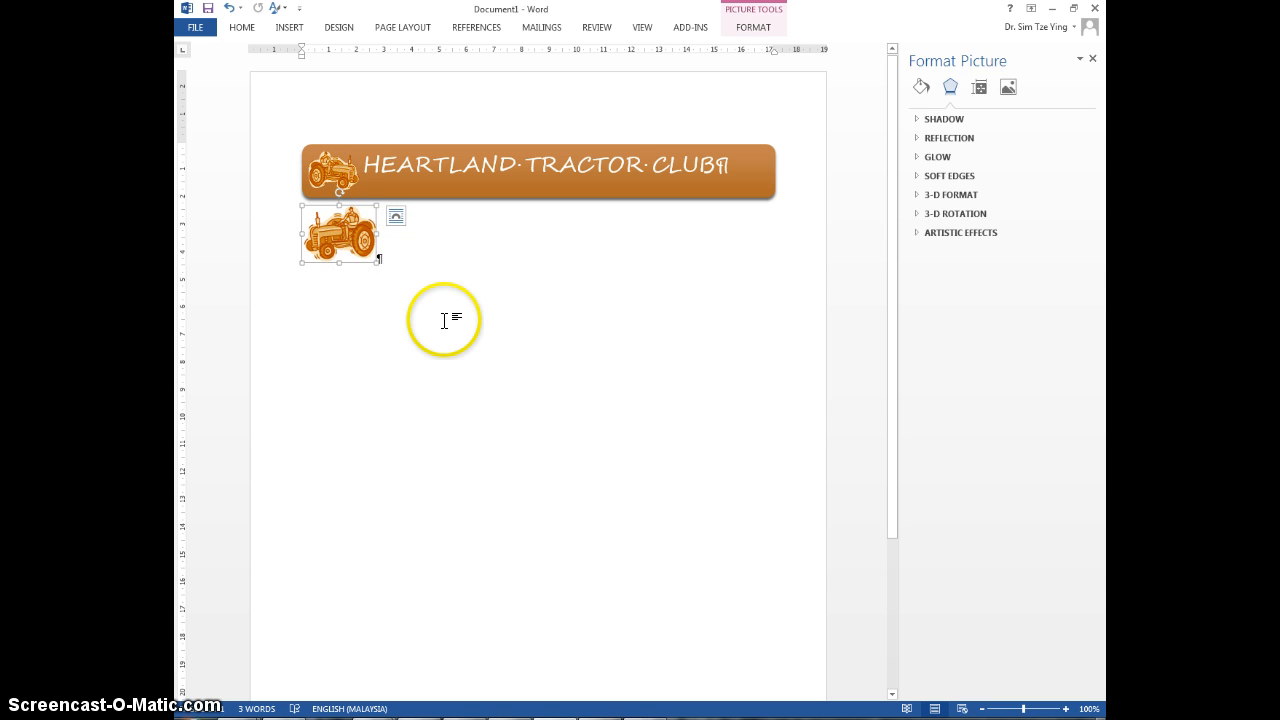
key(Delete)
drag(324, 168, 395, 250)
Step: Flip the duplicate tractor picture horizontally so that it mirrors the other small tractor
click(752, 28)
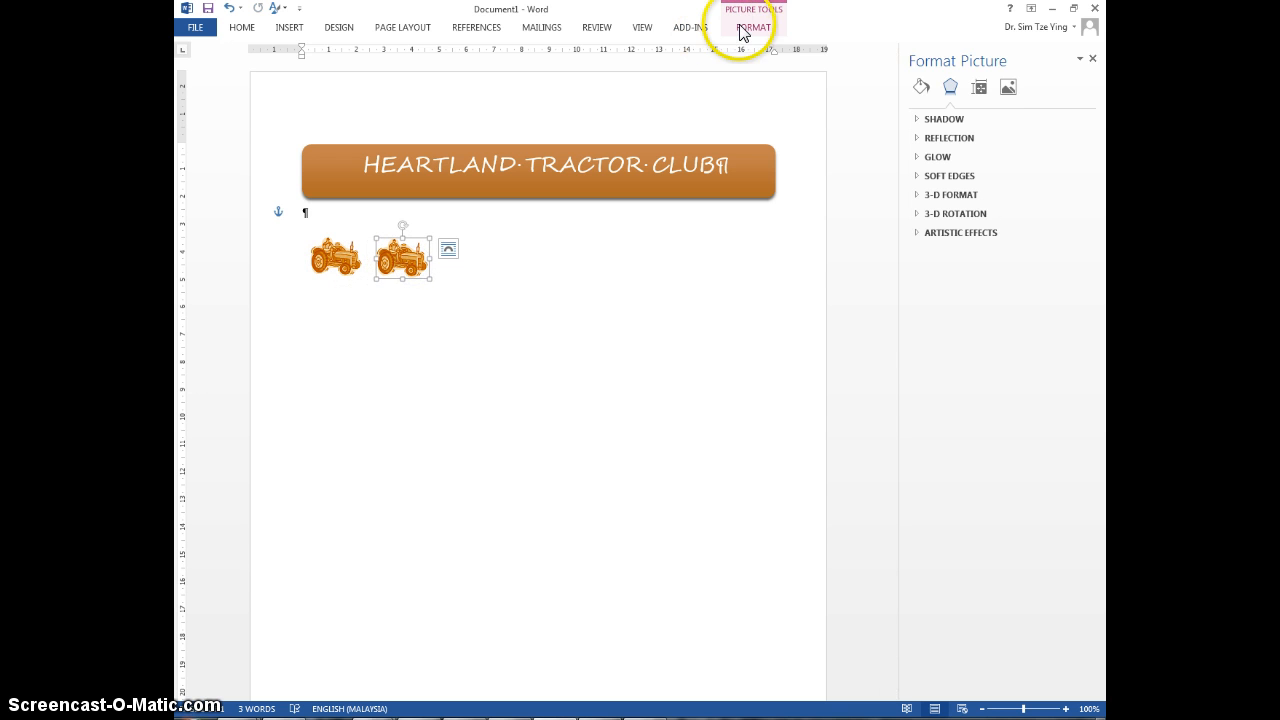
click(901, 64)
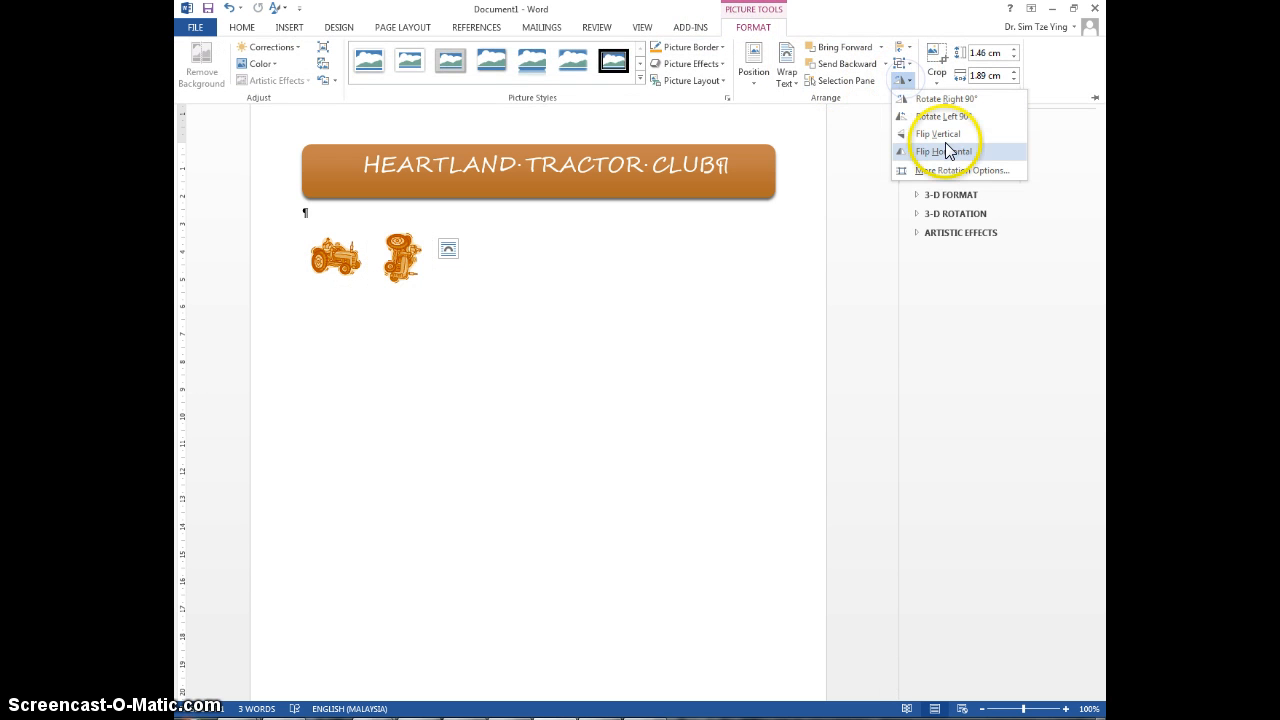
click(945, 151)
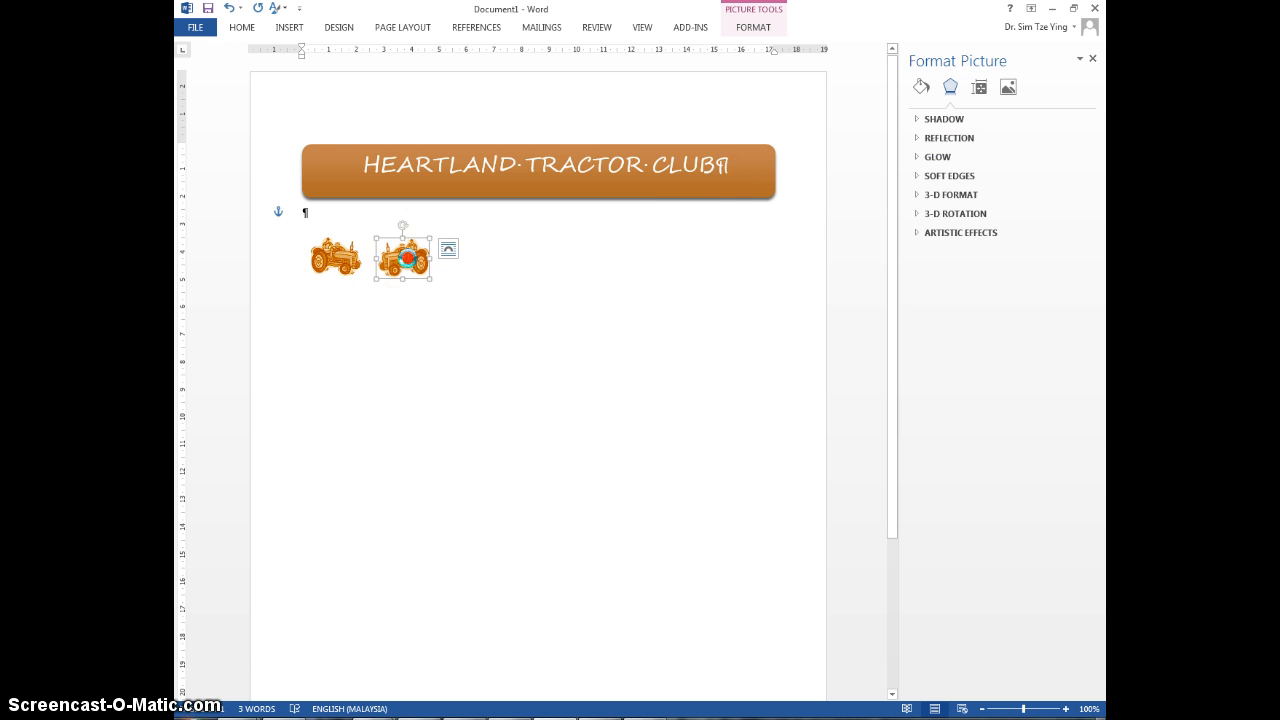
Step: Set the flipped tractor's wrapping to In Front of Text and place the two tractors on opposite ends of the title shape, both facing inward
right_click(410, 257)
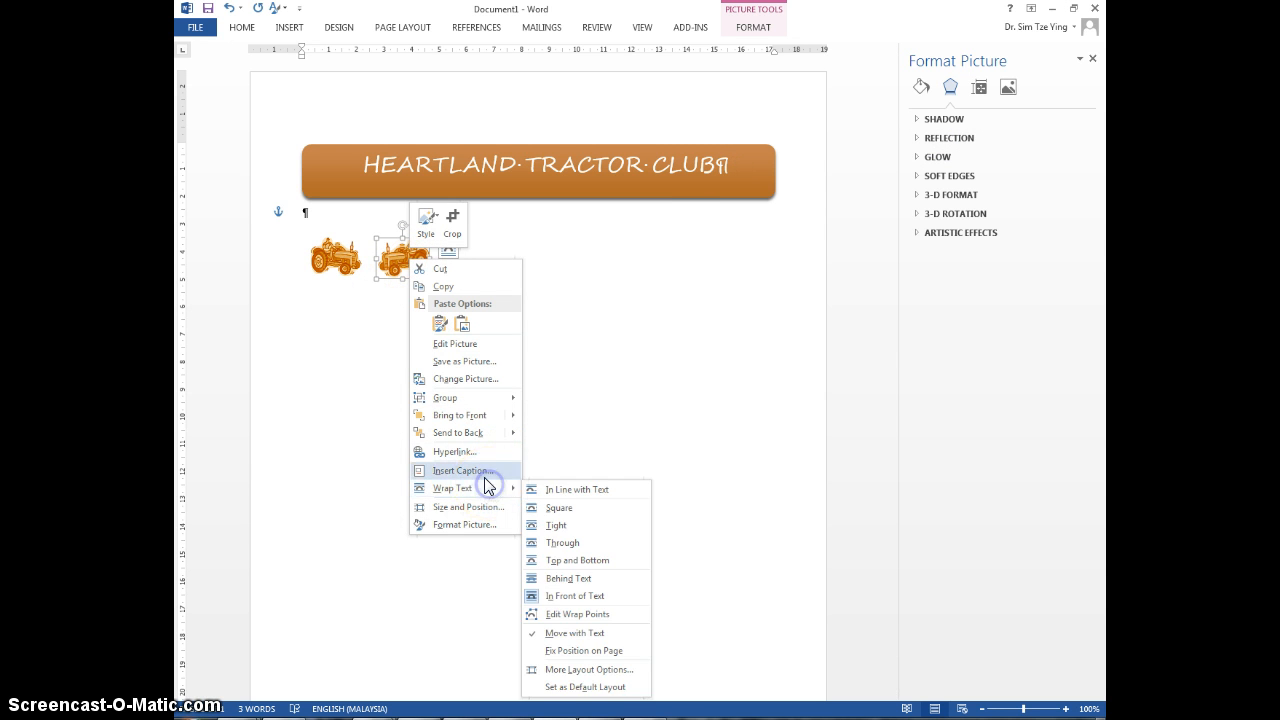
mouse_move(484, 497)
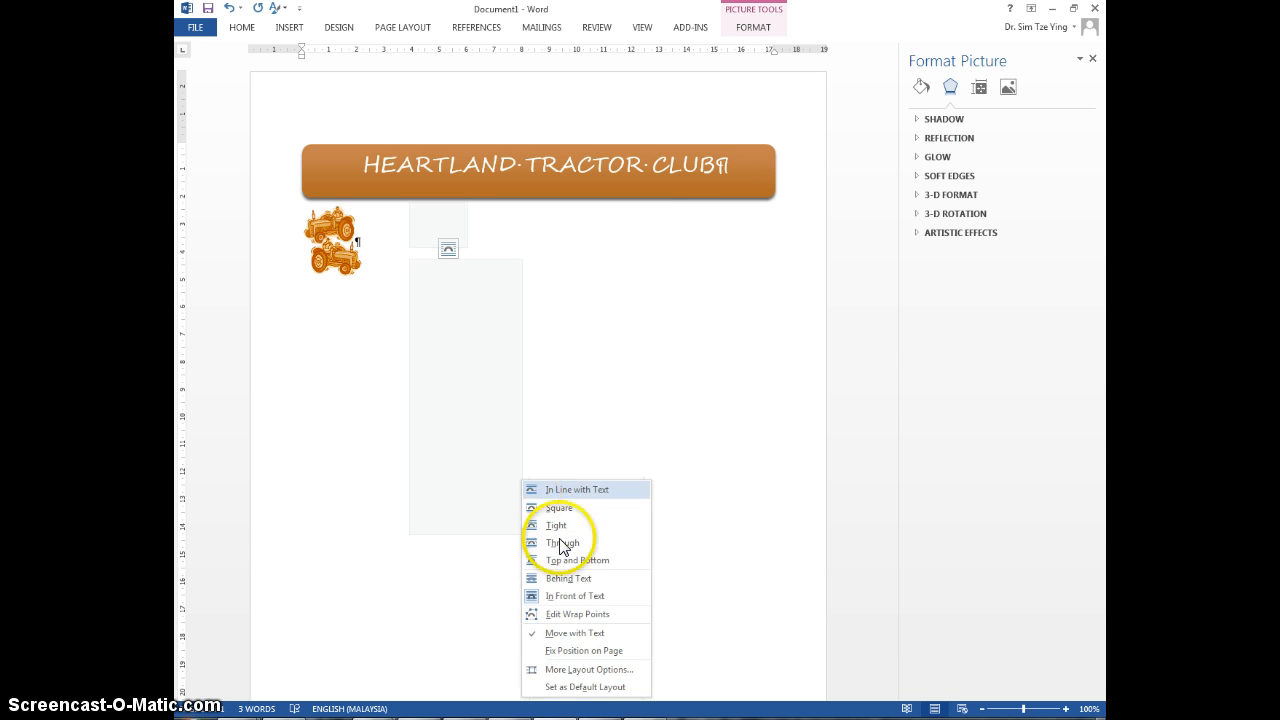
click(566, 594)
drag(390, 258, 736, 174)
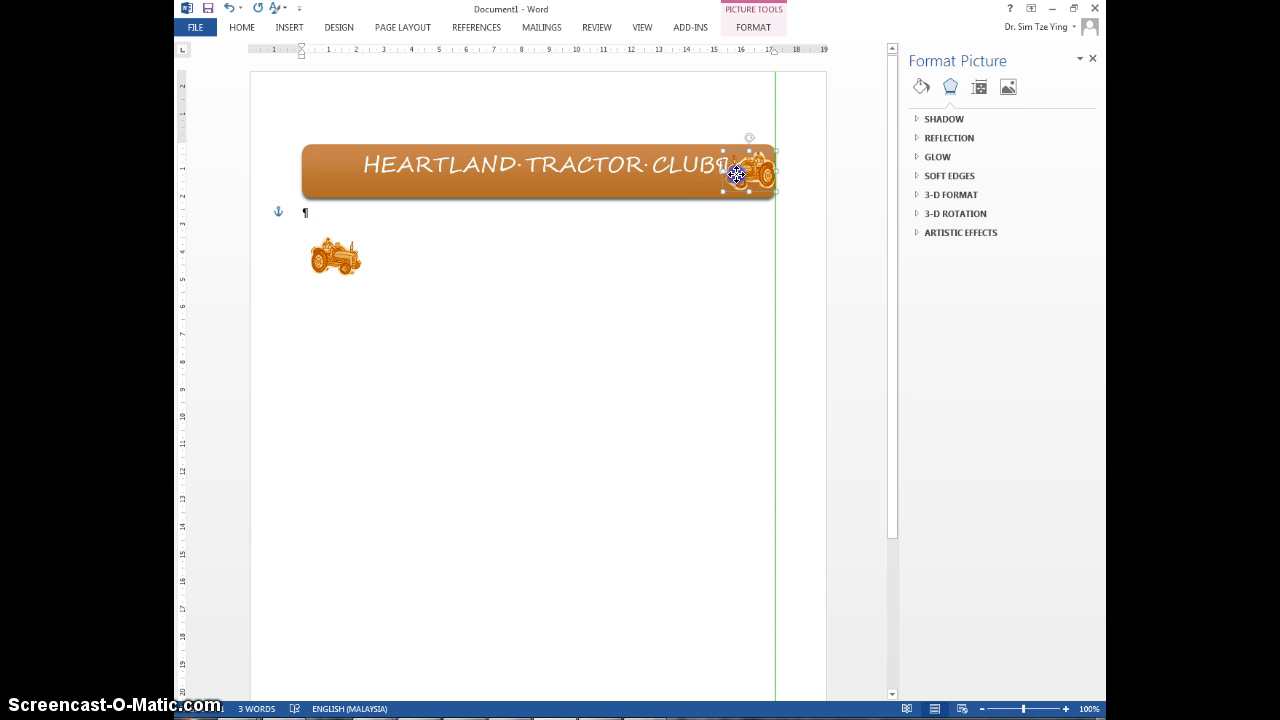
click(304, 270)
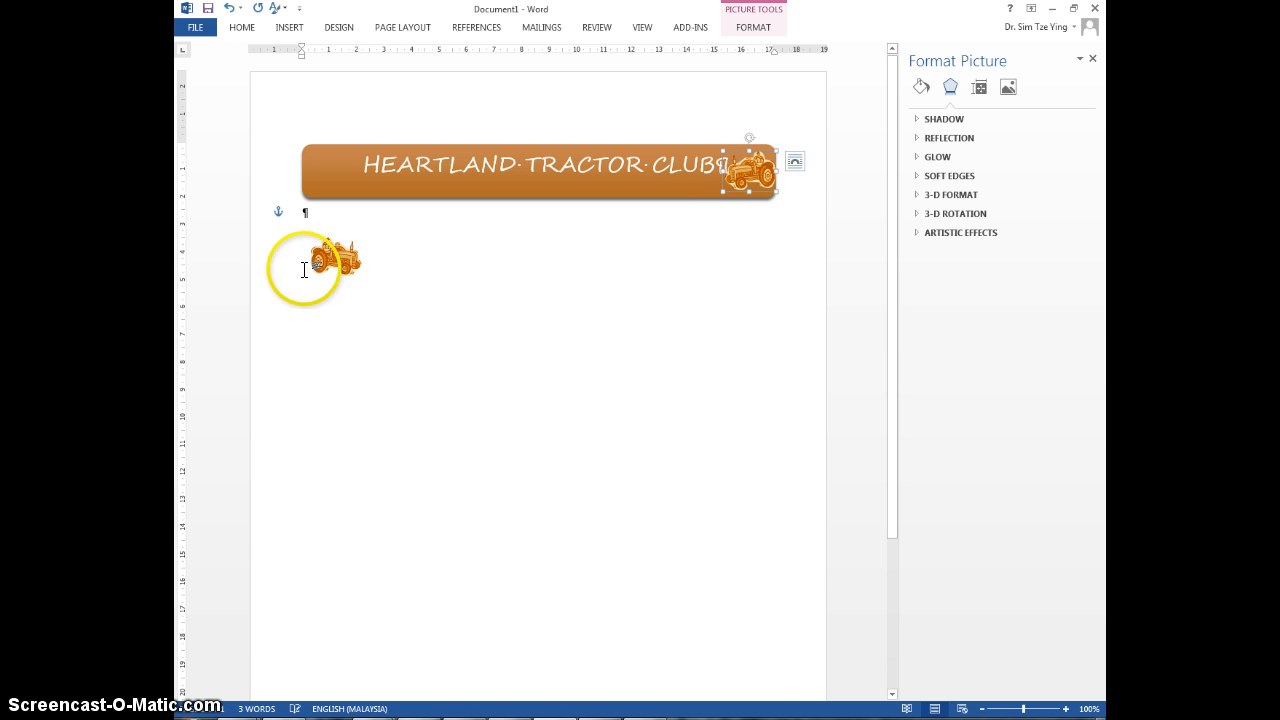
drag(325, 262, 325, 170)
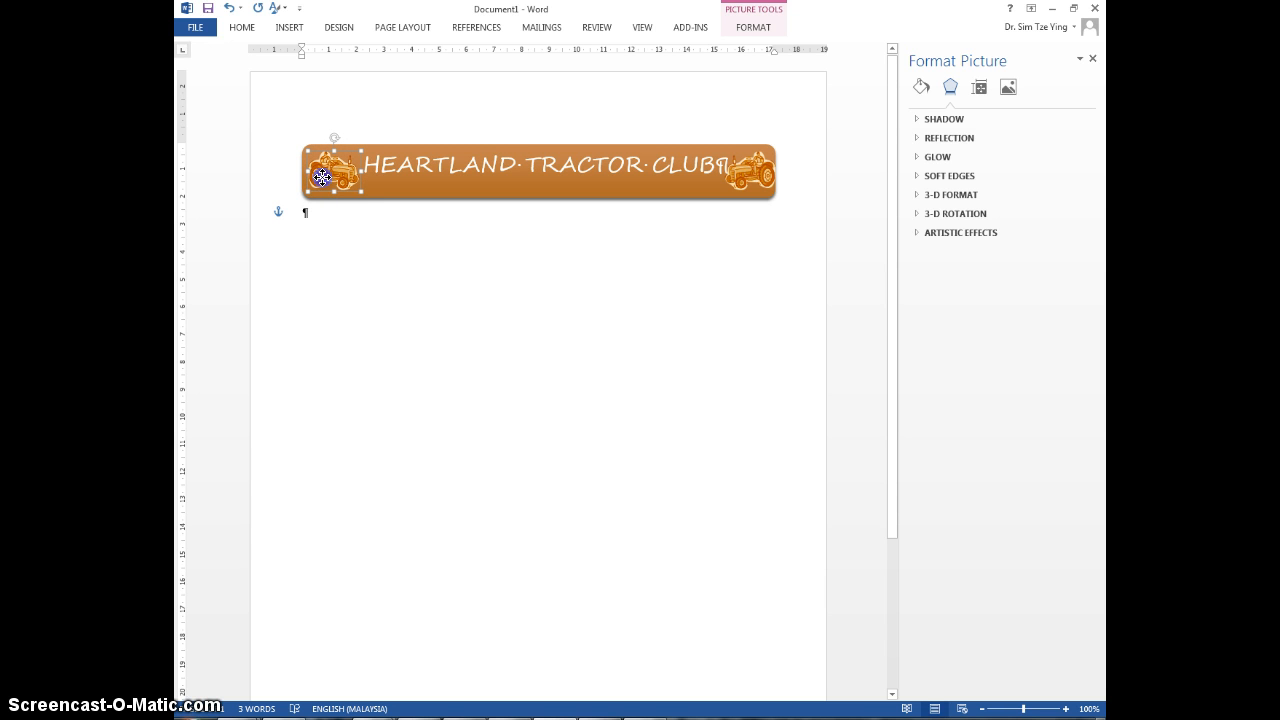
Step: Select both tractor pictures and align them with each other at the same height on the title shape
ctrl+click(762, 180)
click(755, 27)
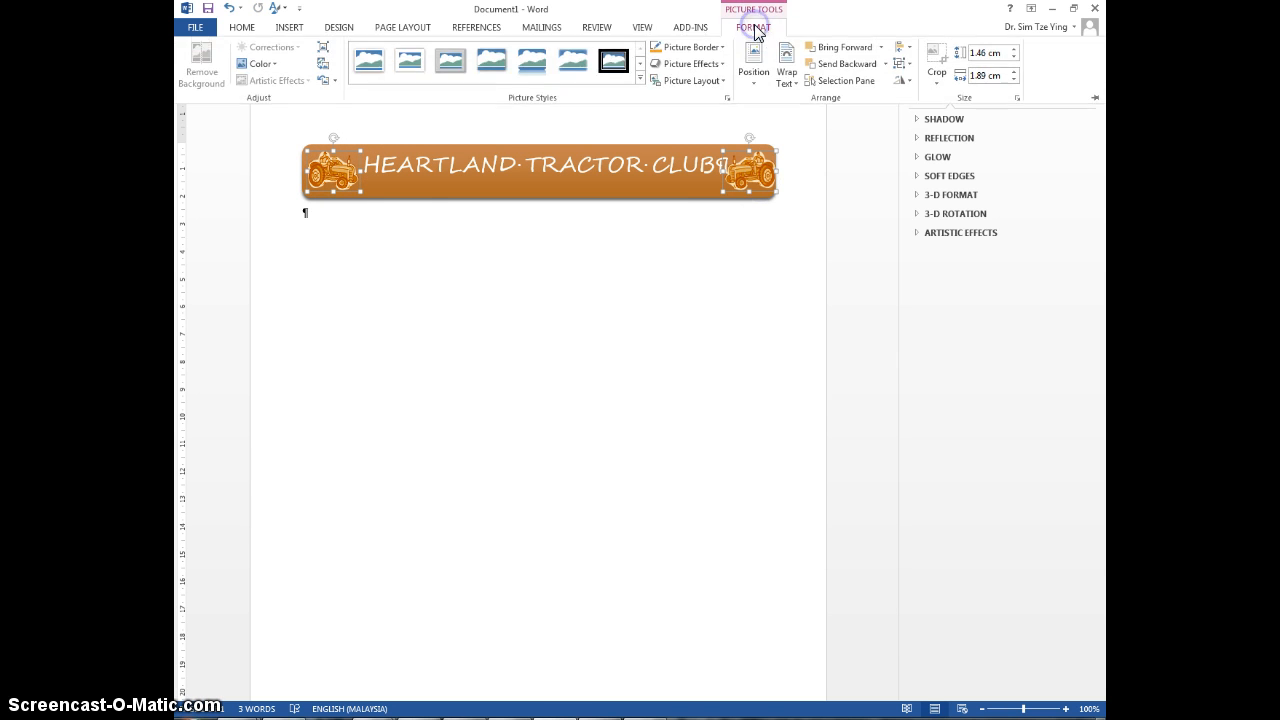
click(903, 48)
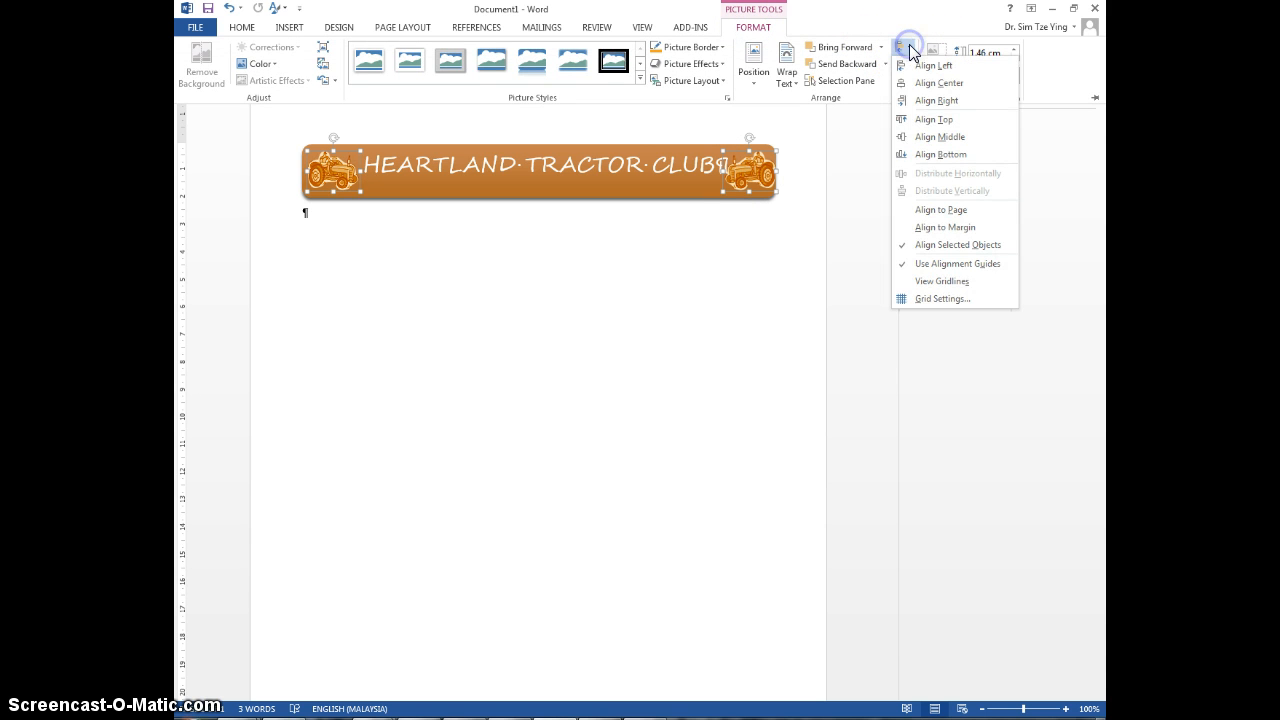
click(953, 146)
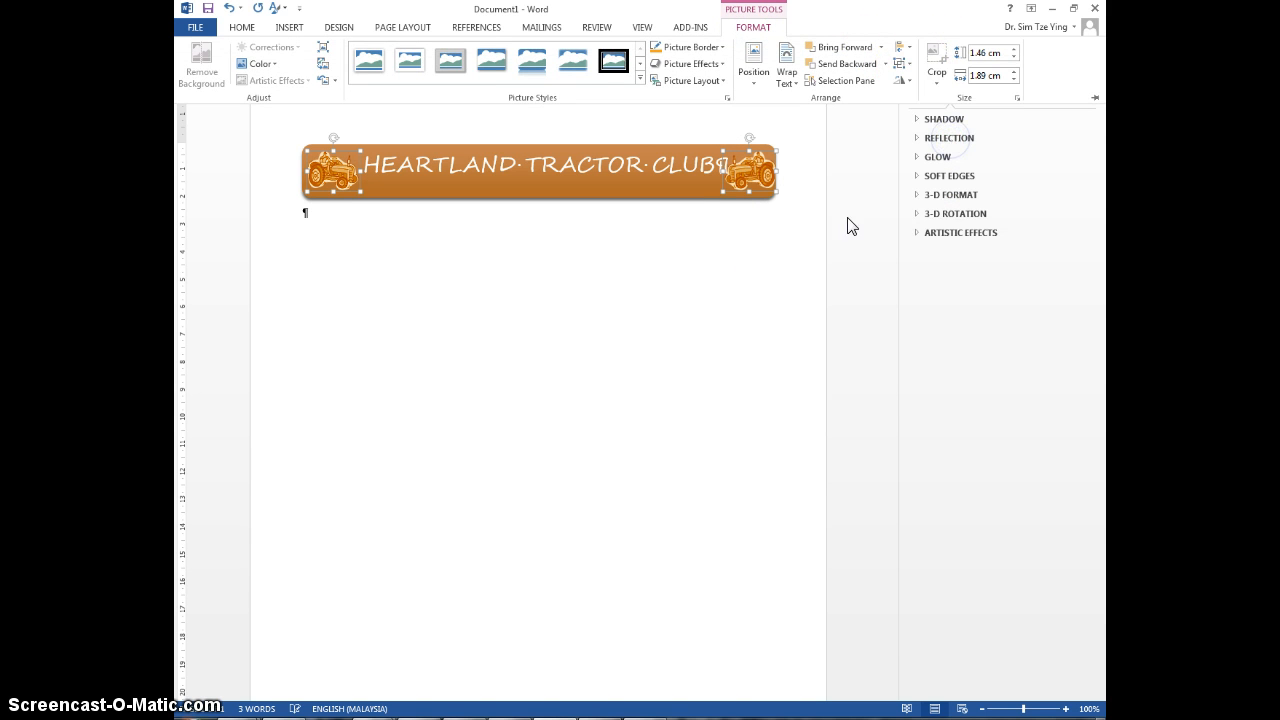
click(677, 320)
Step: Insert a bullet symbol with character code 2022 between the postal code and the Phone label in the contact line
click(555, 165)
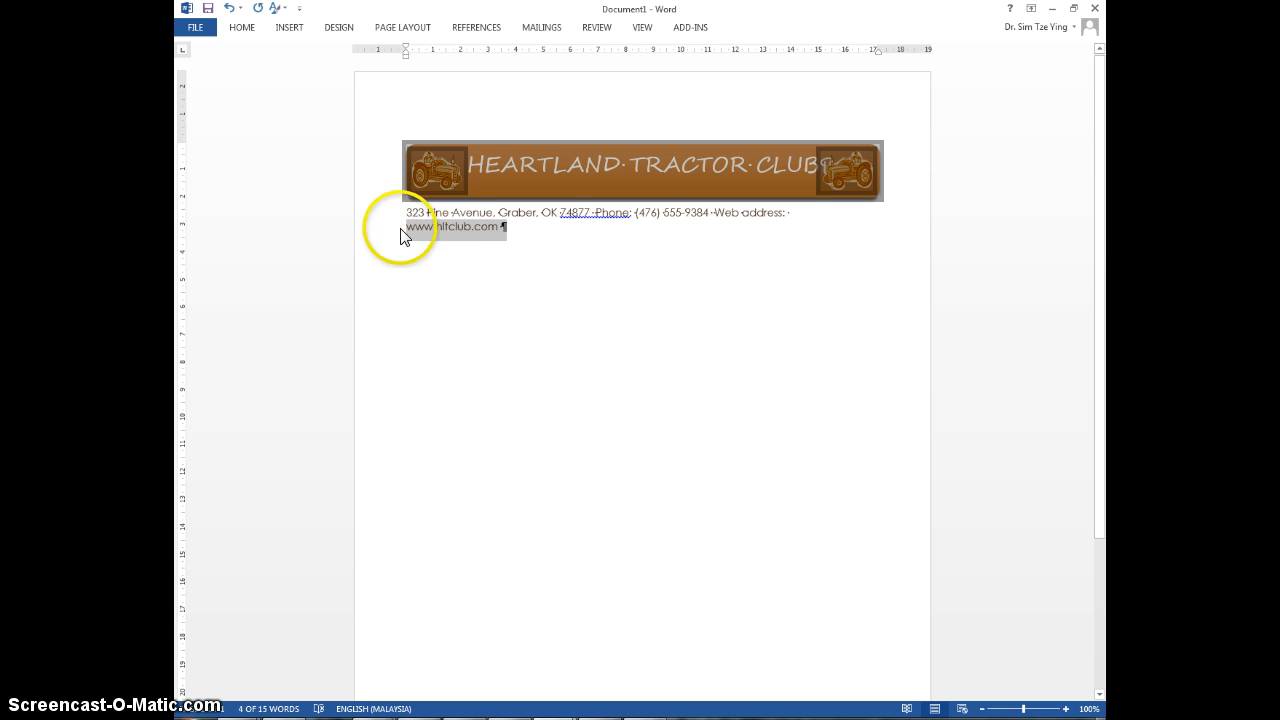
click(595, 214)
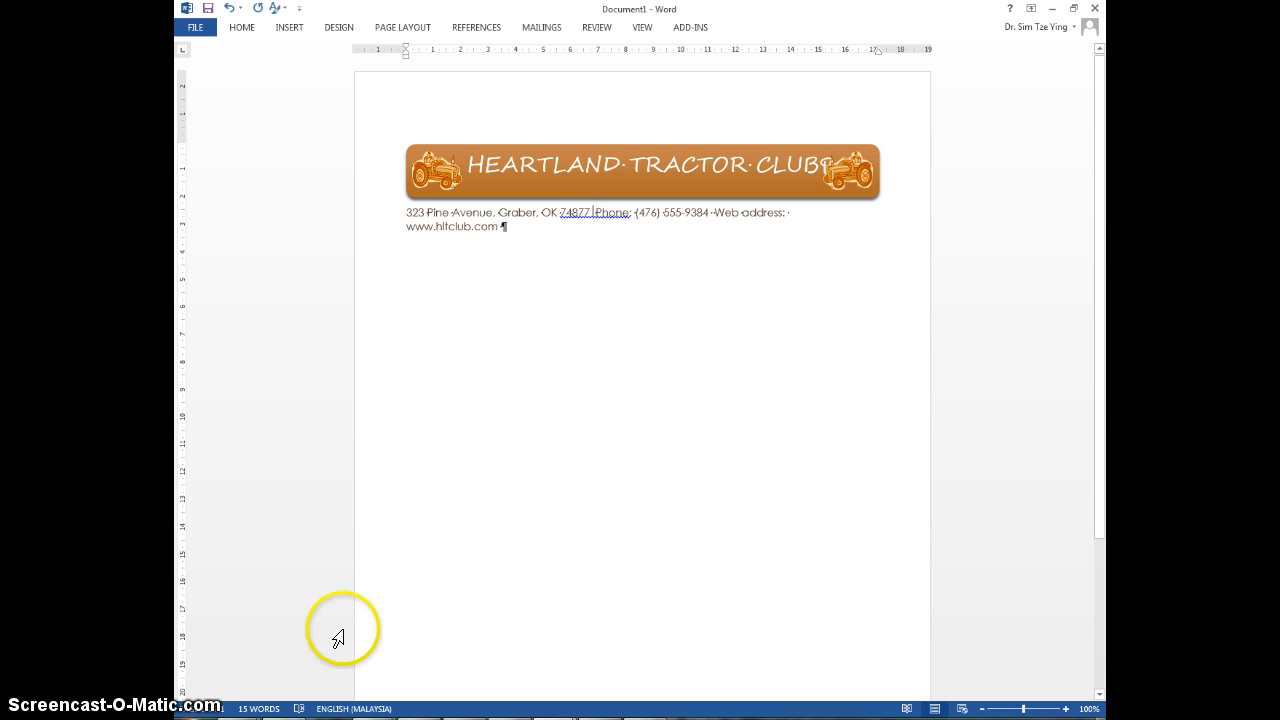
click(293, 28)
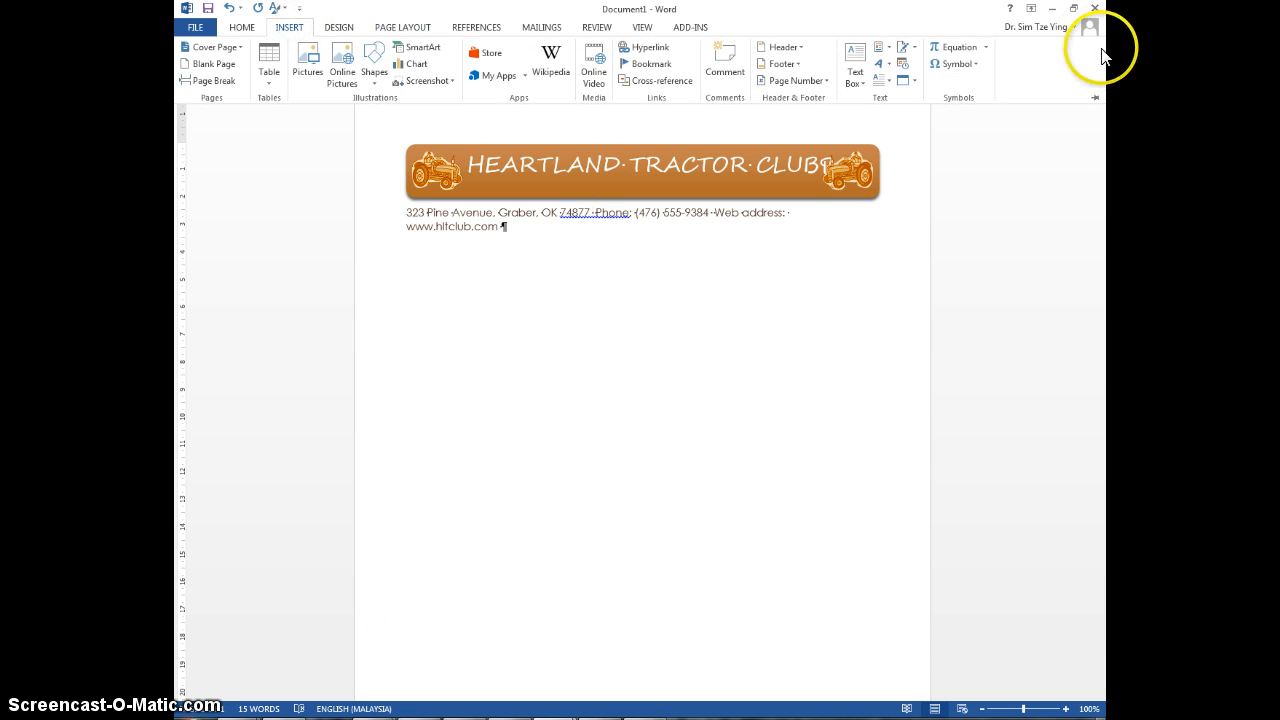
click(972, 64)
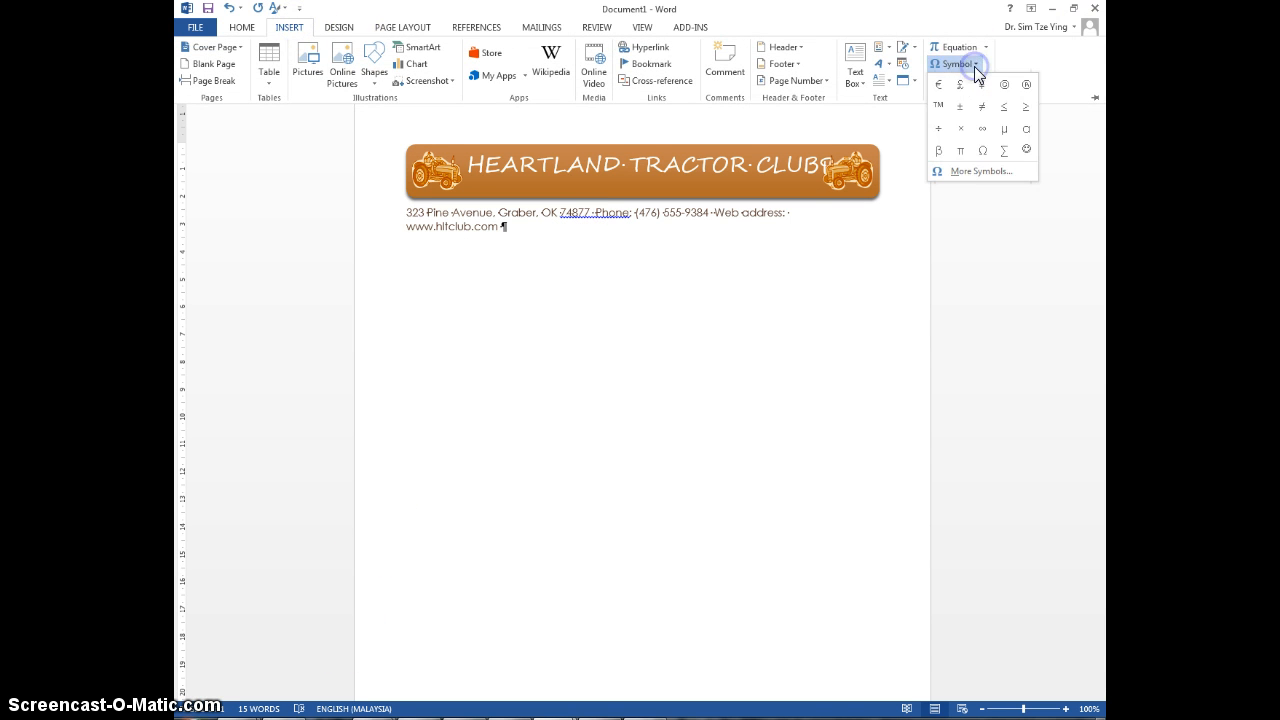
click(1018, 171)
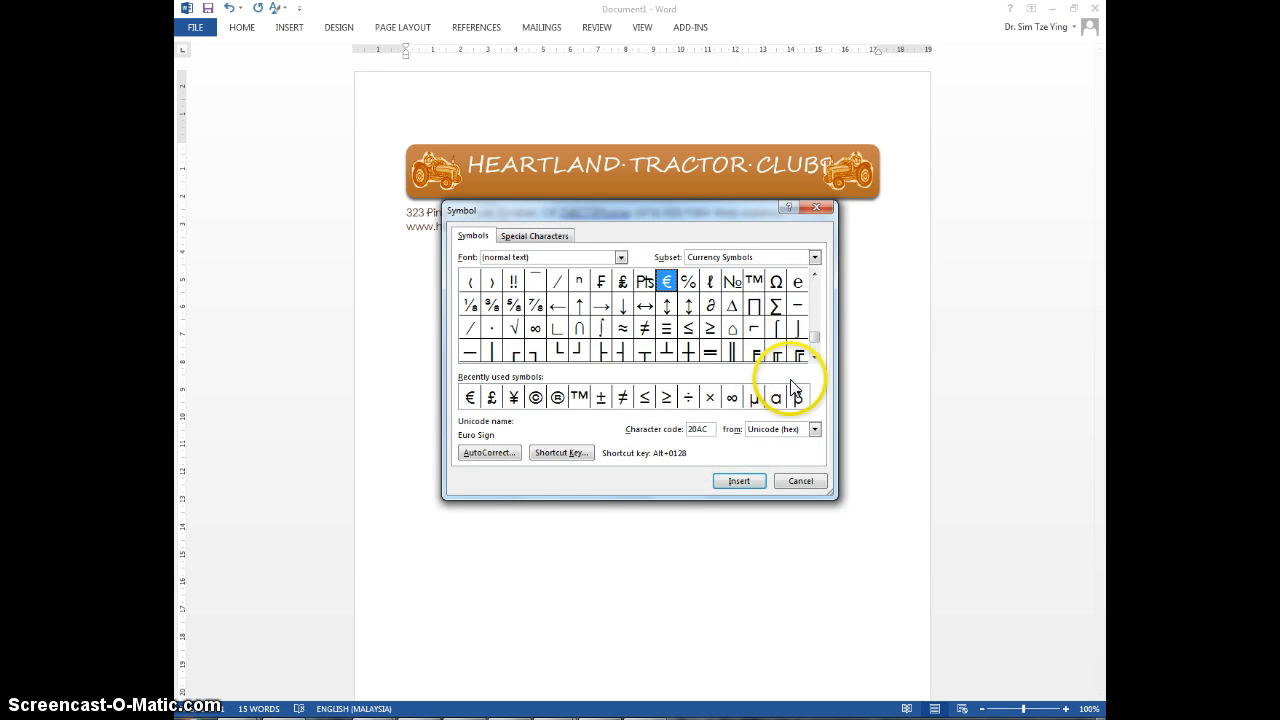
click(704, 429)
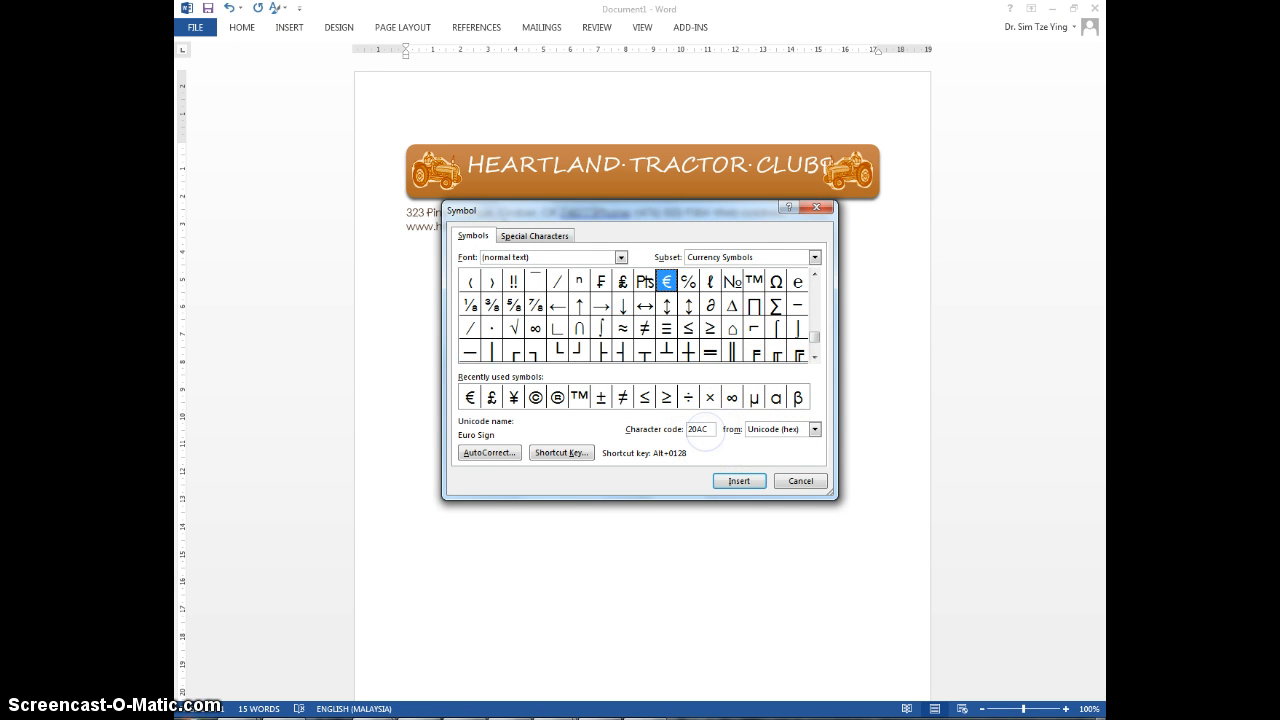
key(BackSpace)
key(BackSpace)
text(22)
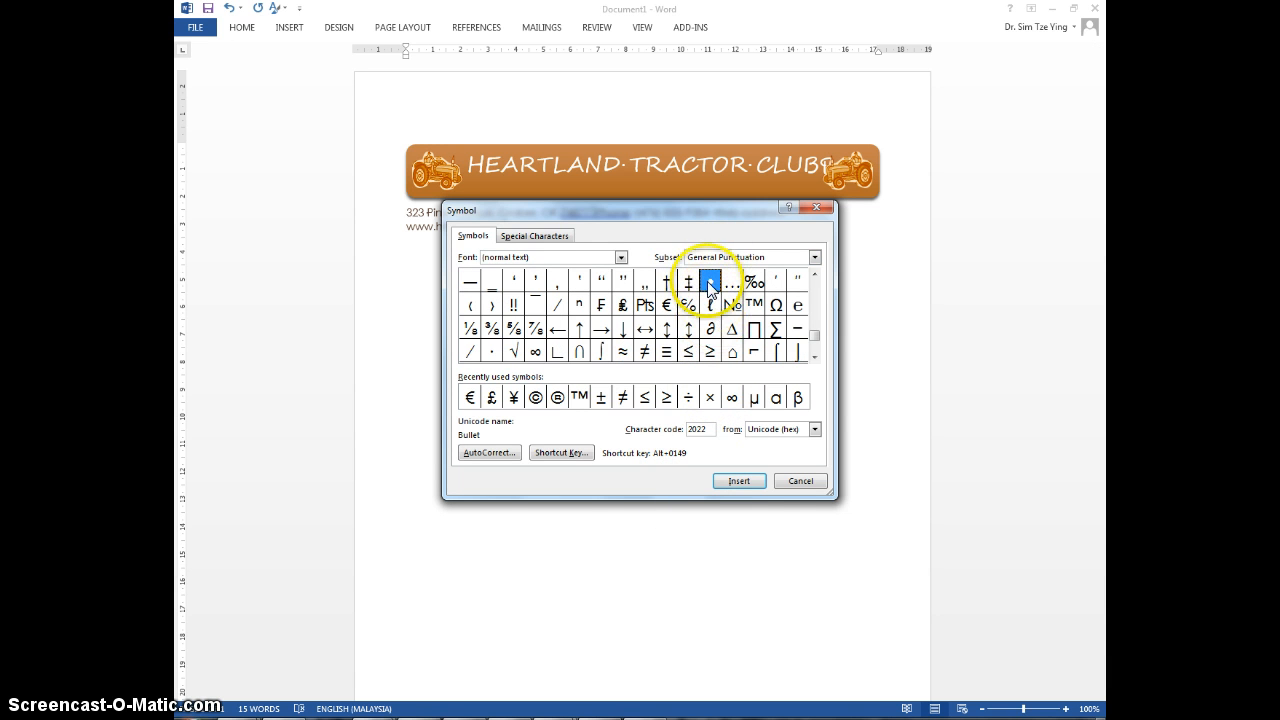
click(741, 484)
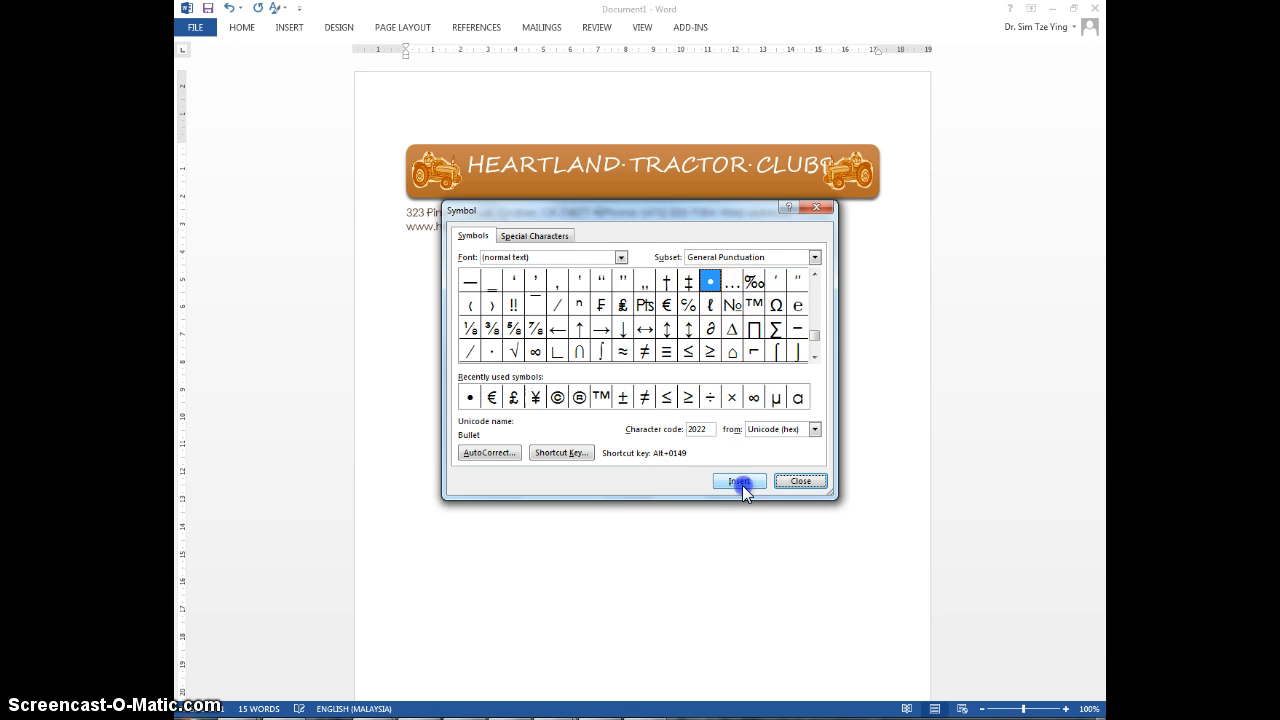
click(800, 482)
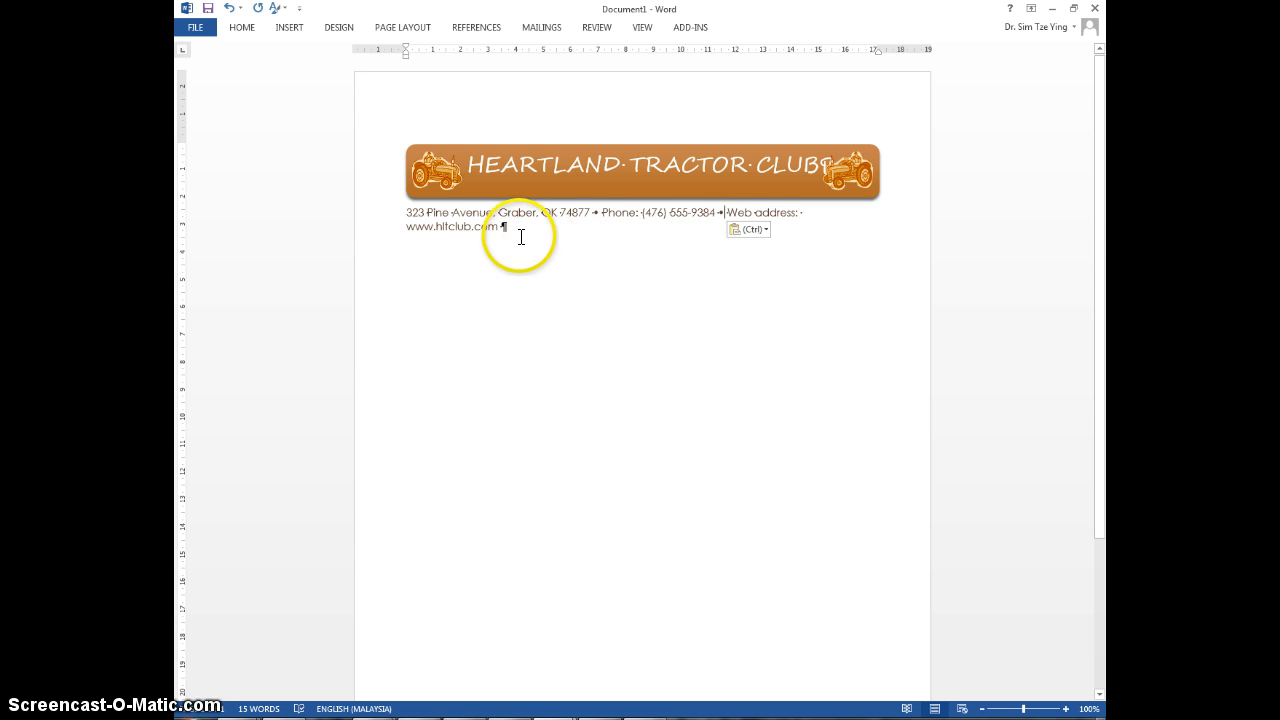
Step: Reduce the whole contact line to 10 pt and center it below the title shape
drag(502, 227, 400, 213)
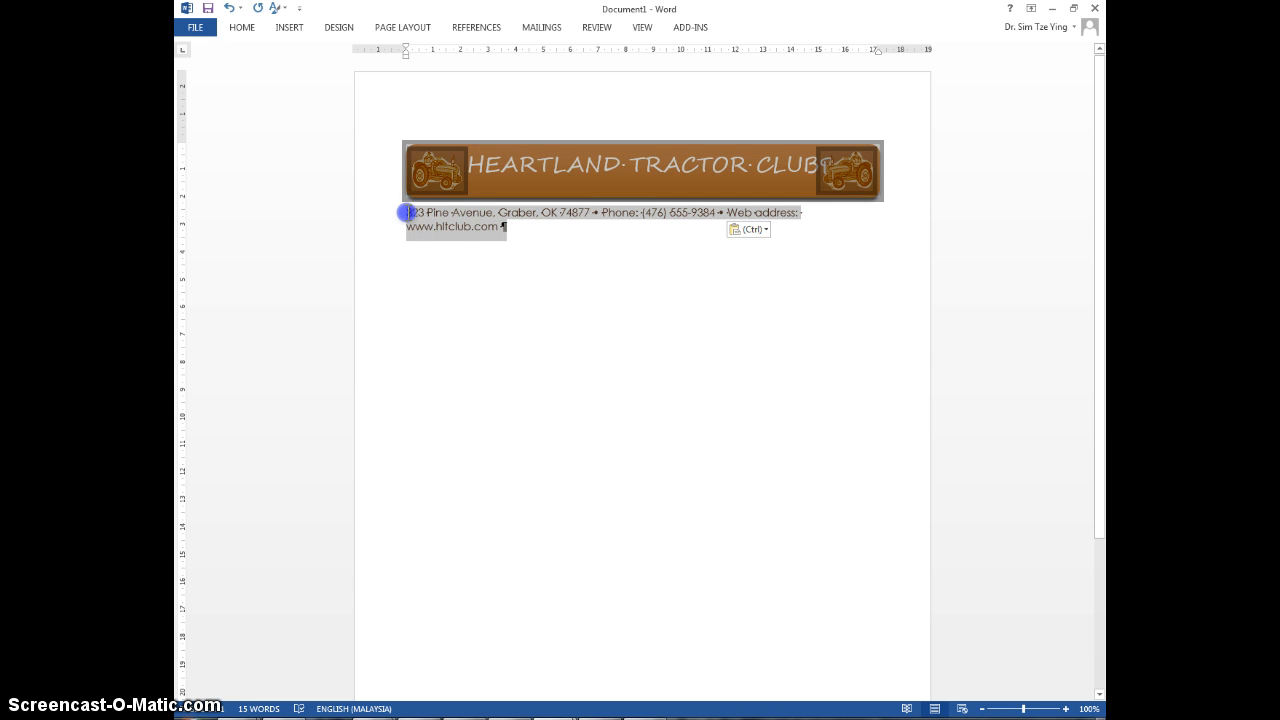
click(431, 243)
drag(406, 213, 457, 225)
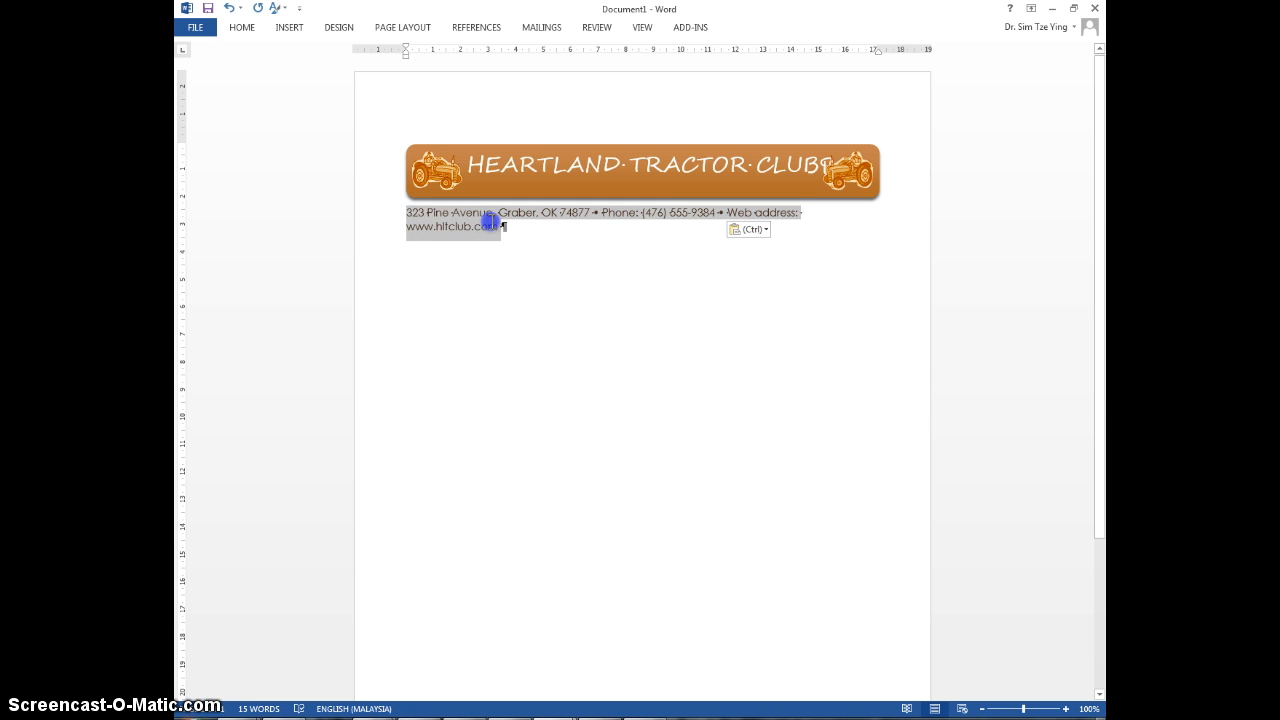
click(238, 28)
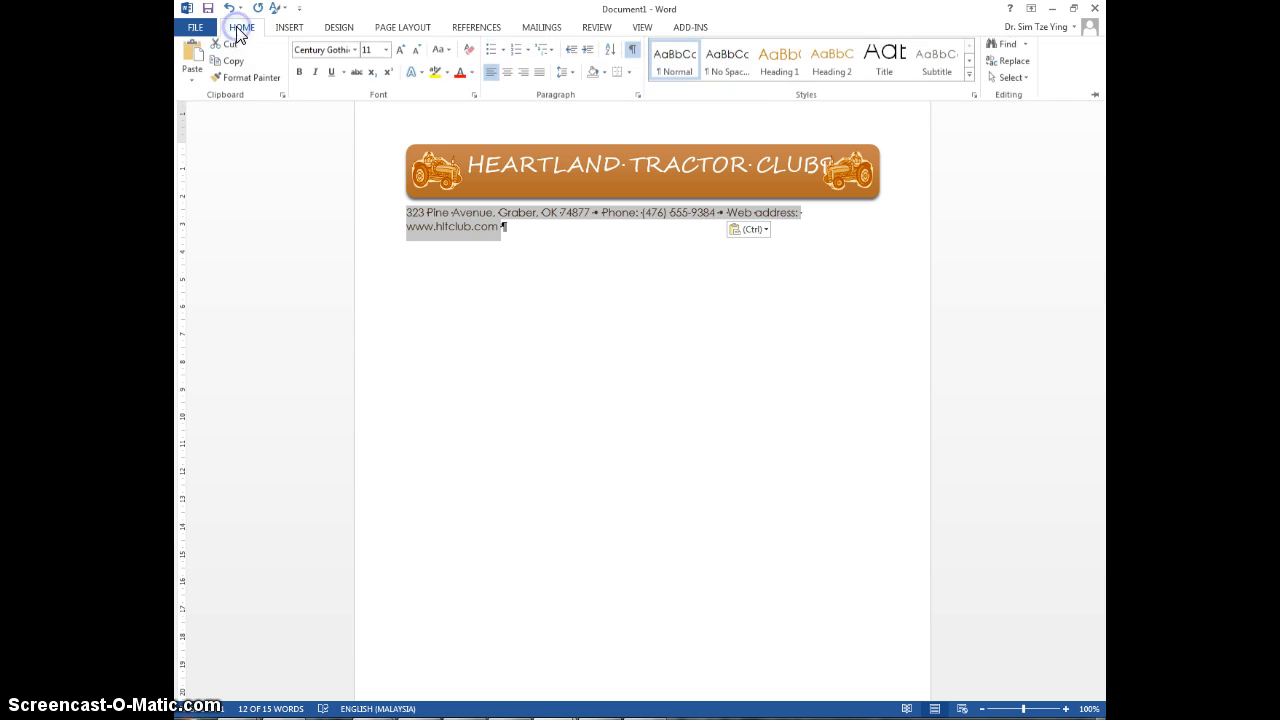
click(416, 52)
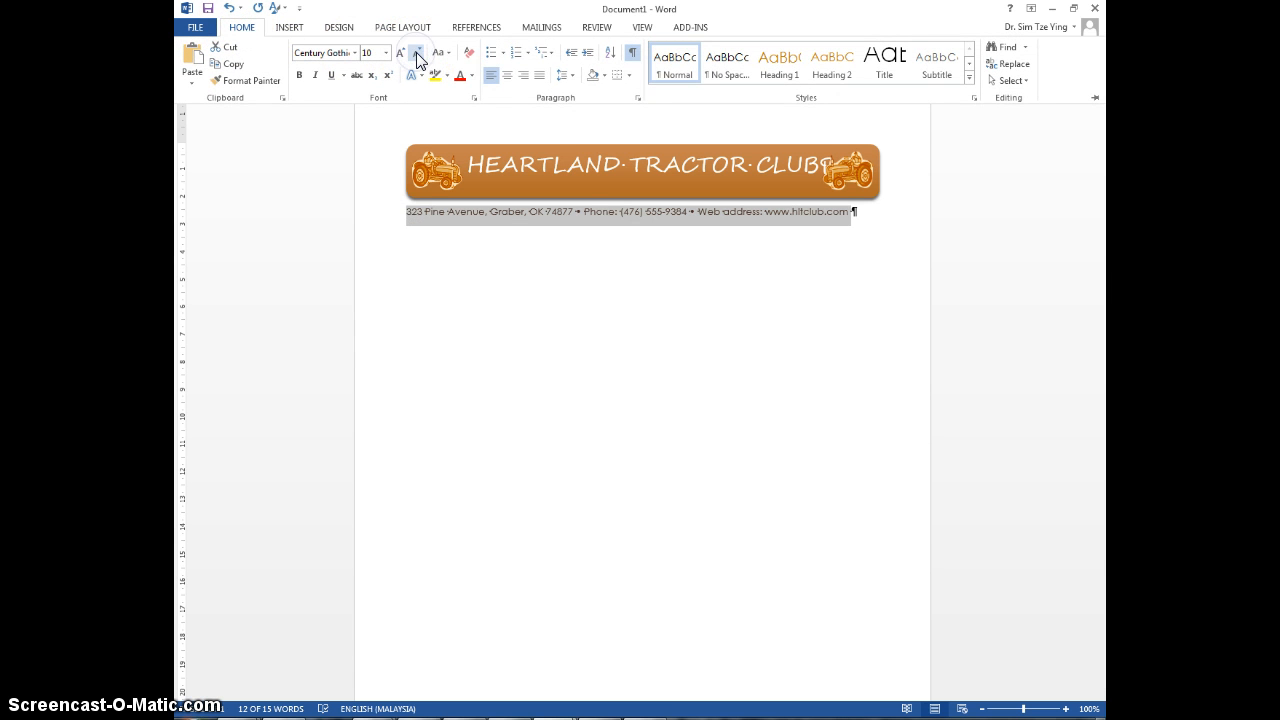
click(507, 76)
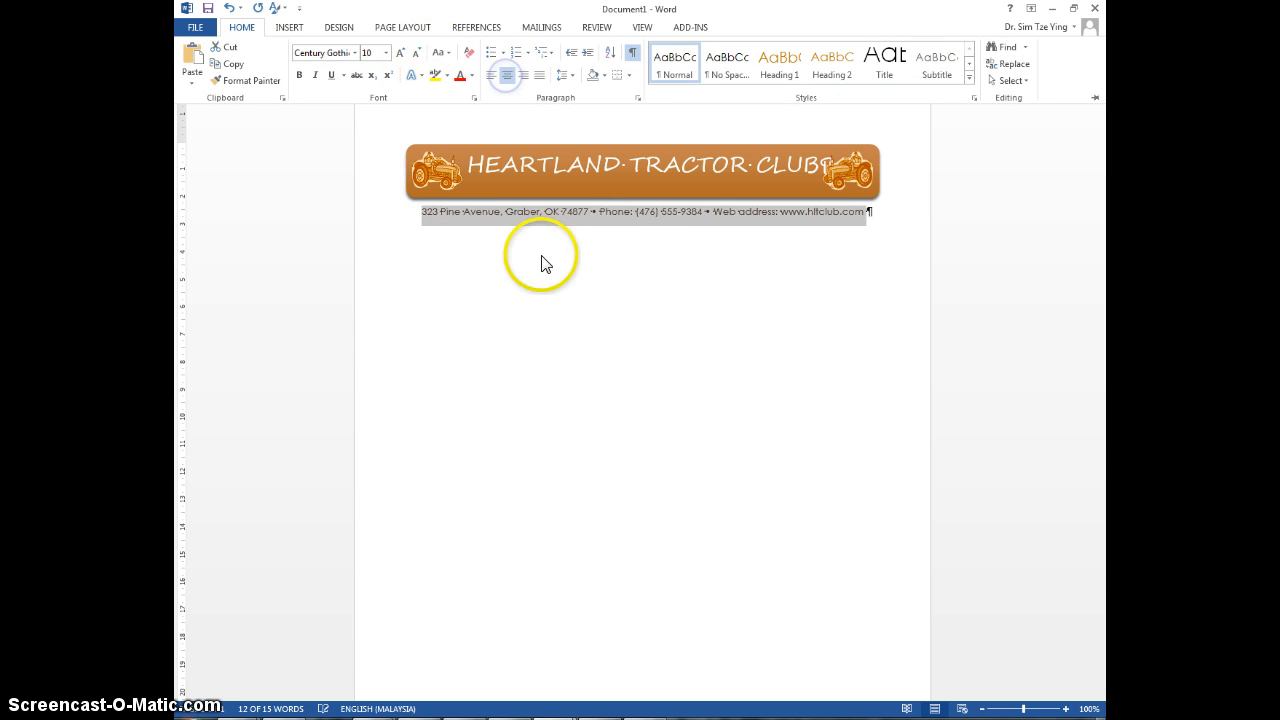
click(552, 360)
Step: Add two empty paragraphs after the end of the contact line
click(866, 216)
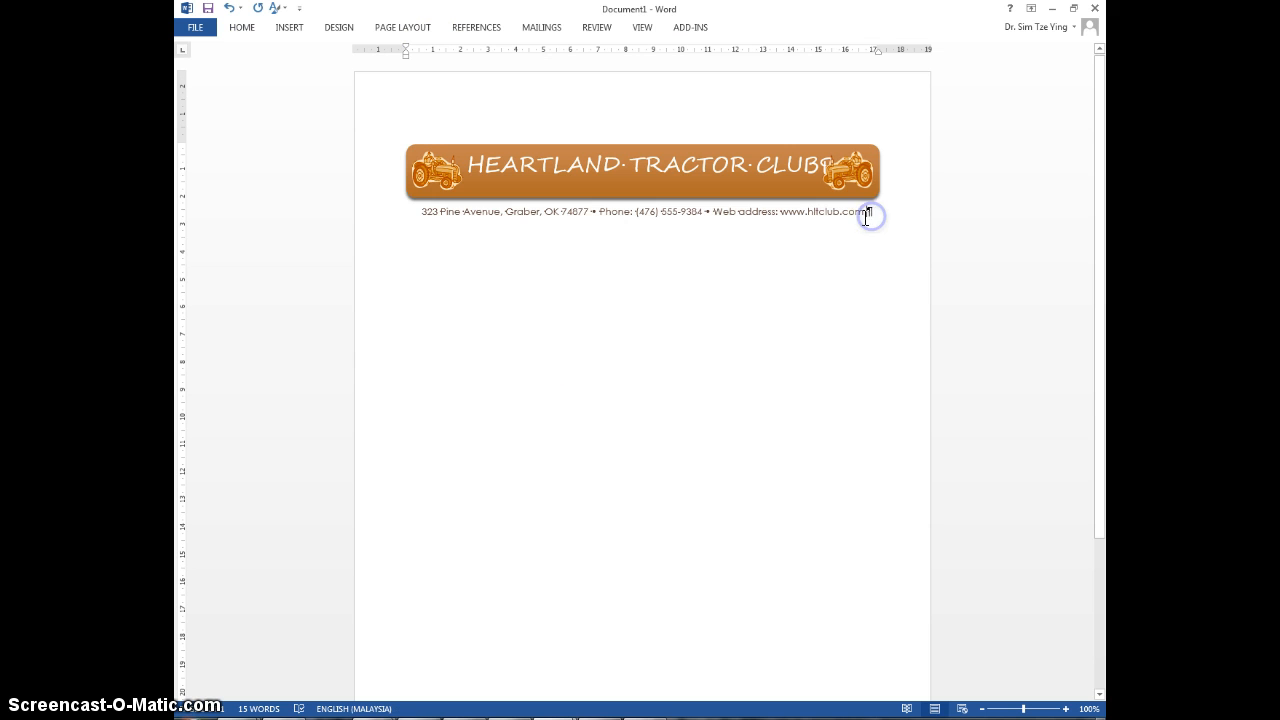
key(alt+shift+Up)
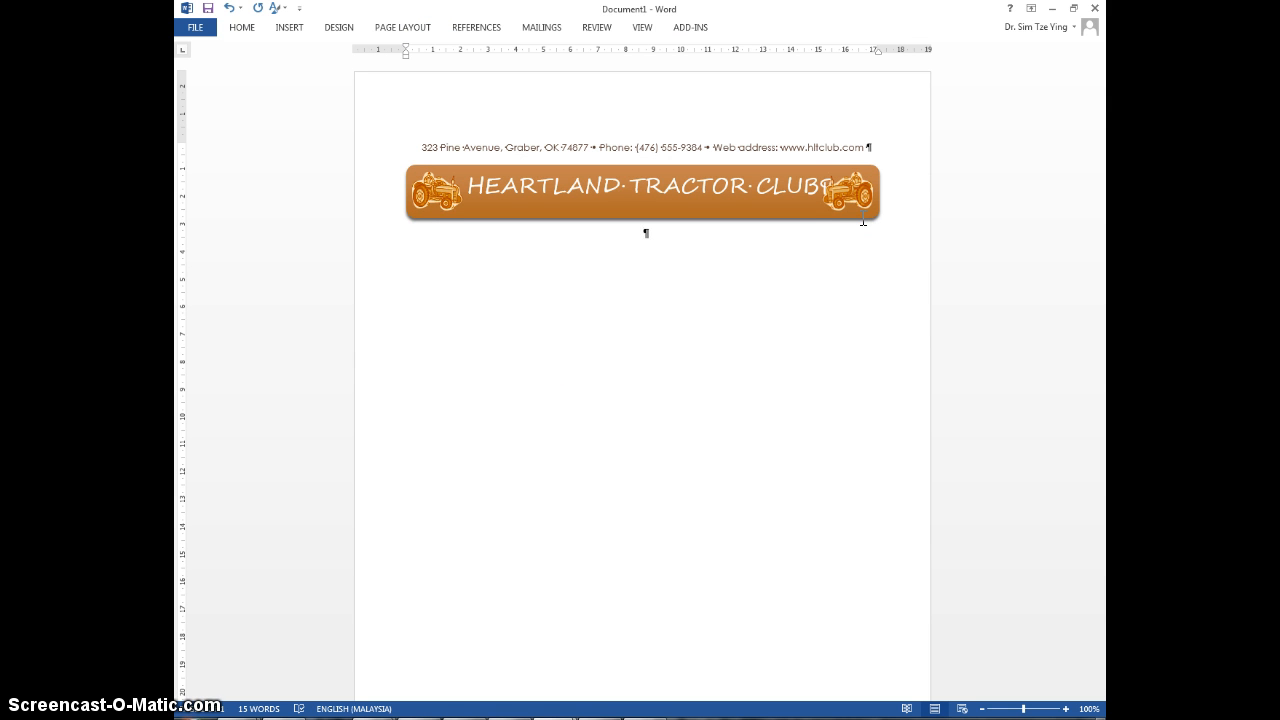
key(Return)
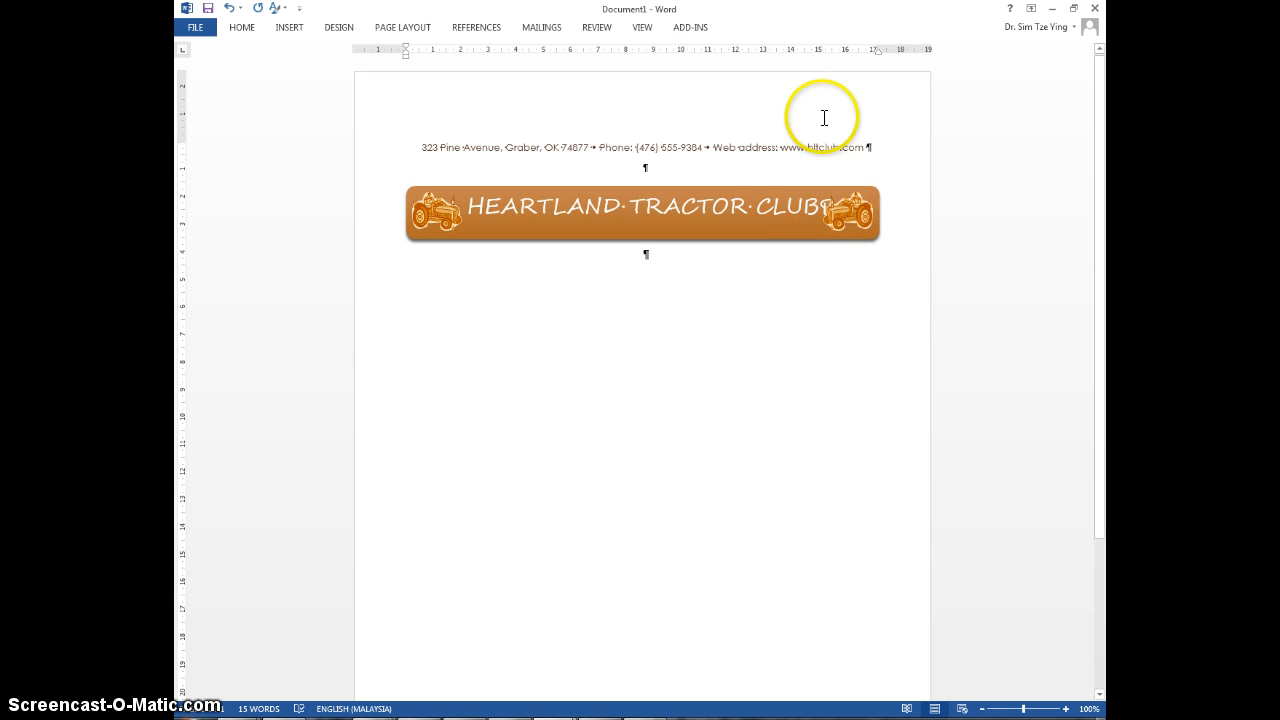
Step: Move the title shape back above the contact line and return the two tractors to its left and right ends
click(751, 200)
click(643, 187)
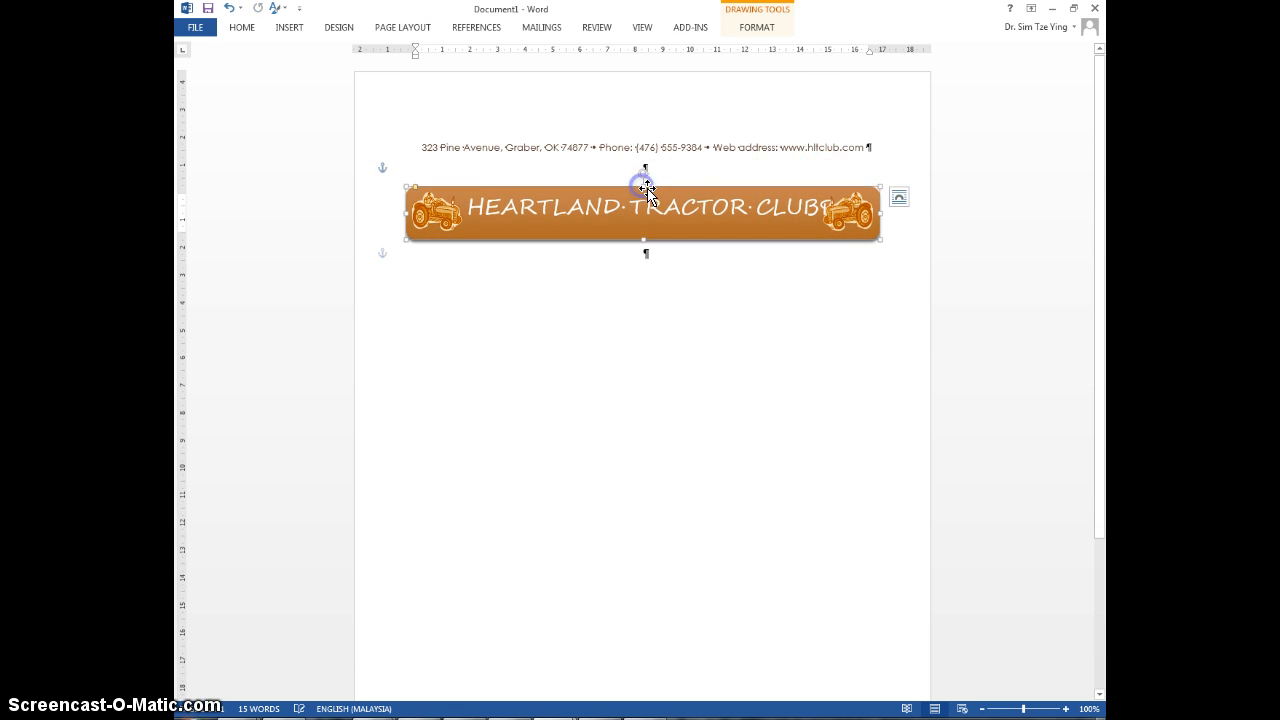
drag(650, 188, 657, 131)
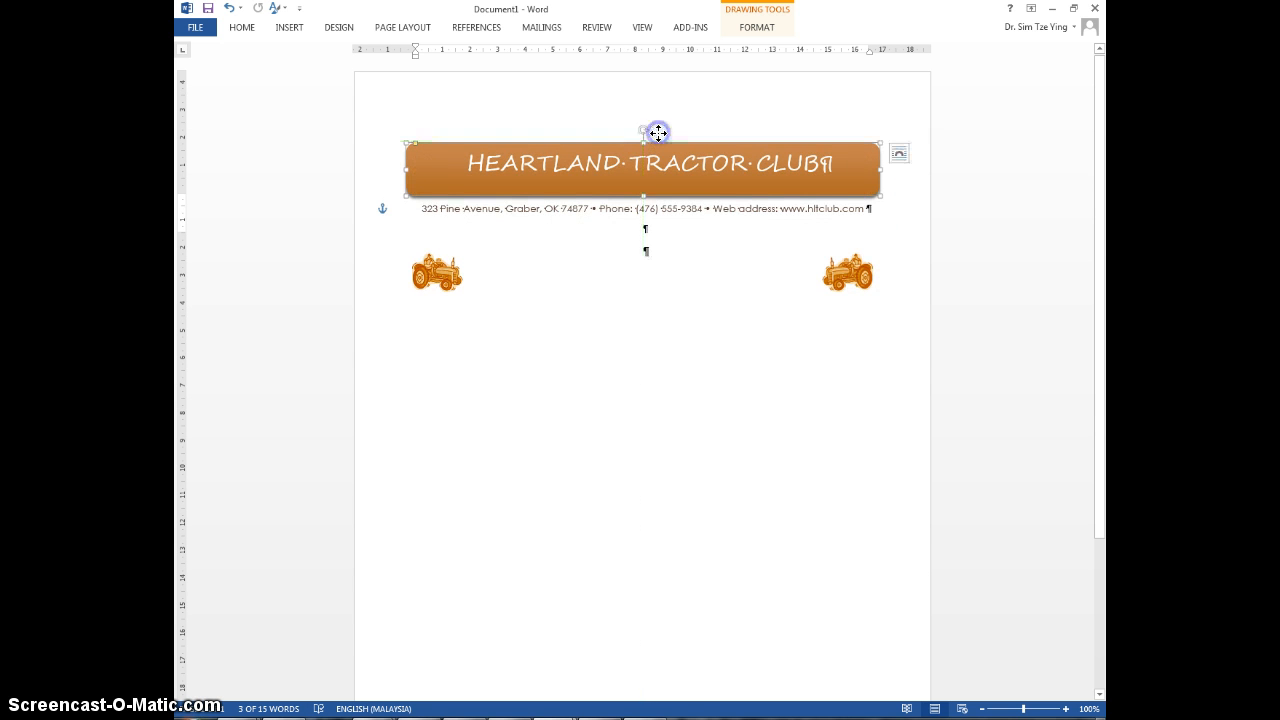
drag(440, 277, 444, 172)
click(799, 260)
drag(838, 270, 848, 162)
click(806, 240)
Step: Apply a bottom border to the contact line paragraph
click(667, 209)
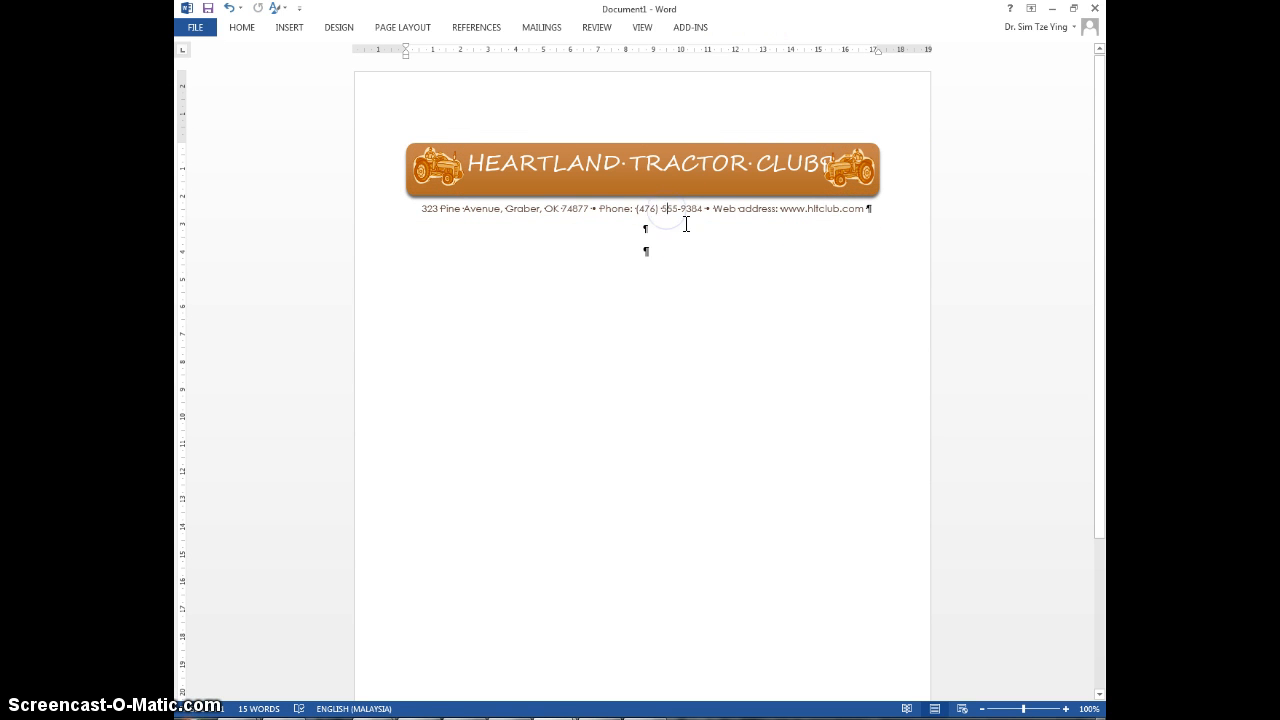
click(247, 33)
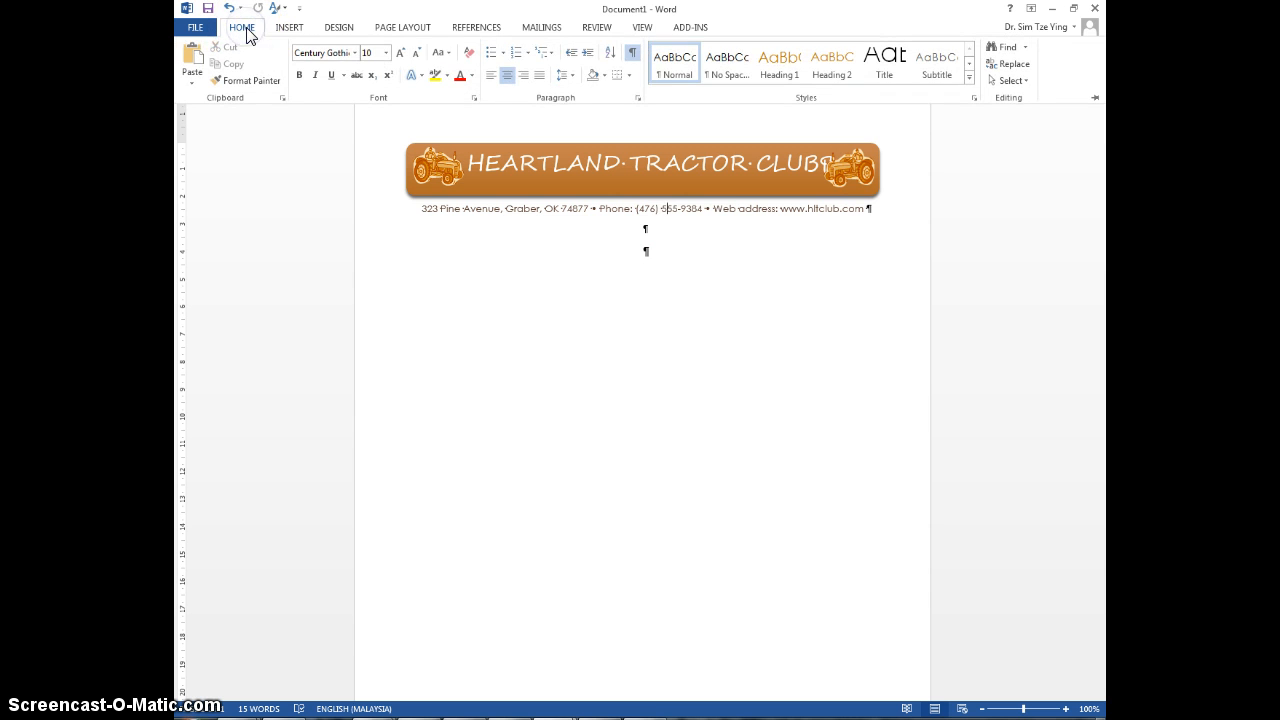
click(628, 75)
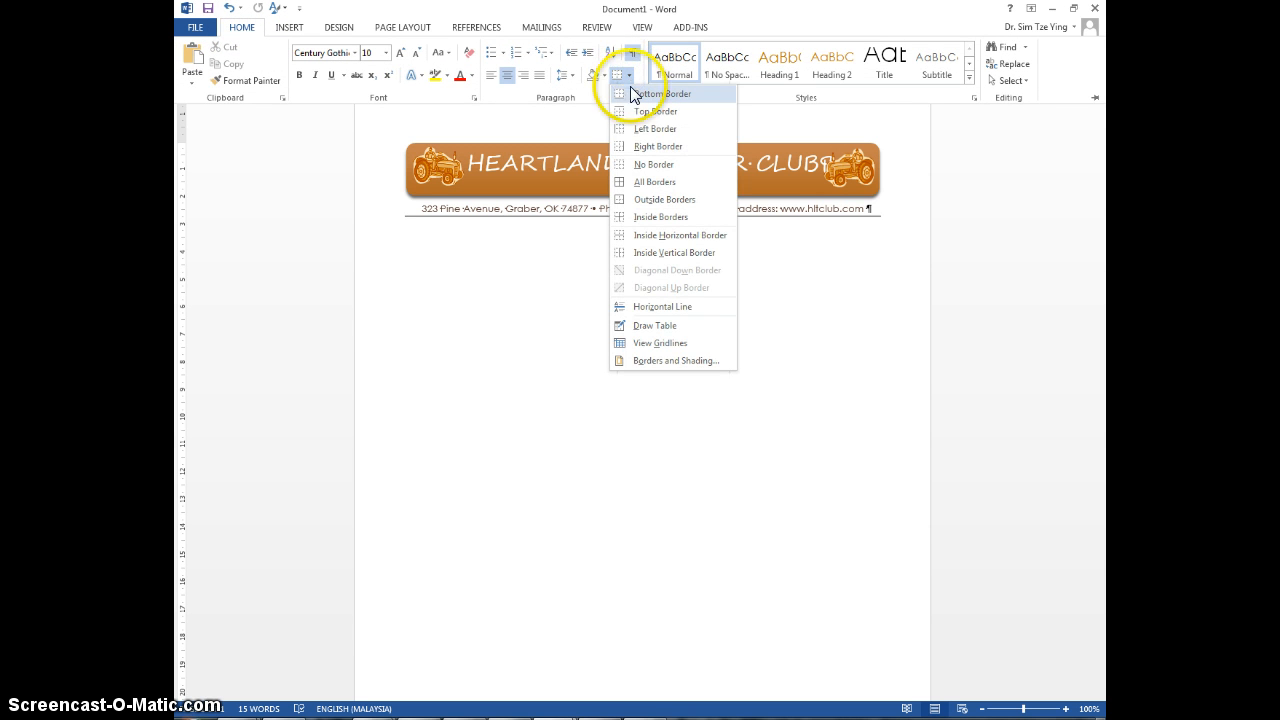
click(646, 95)
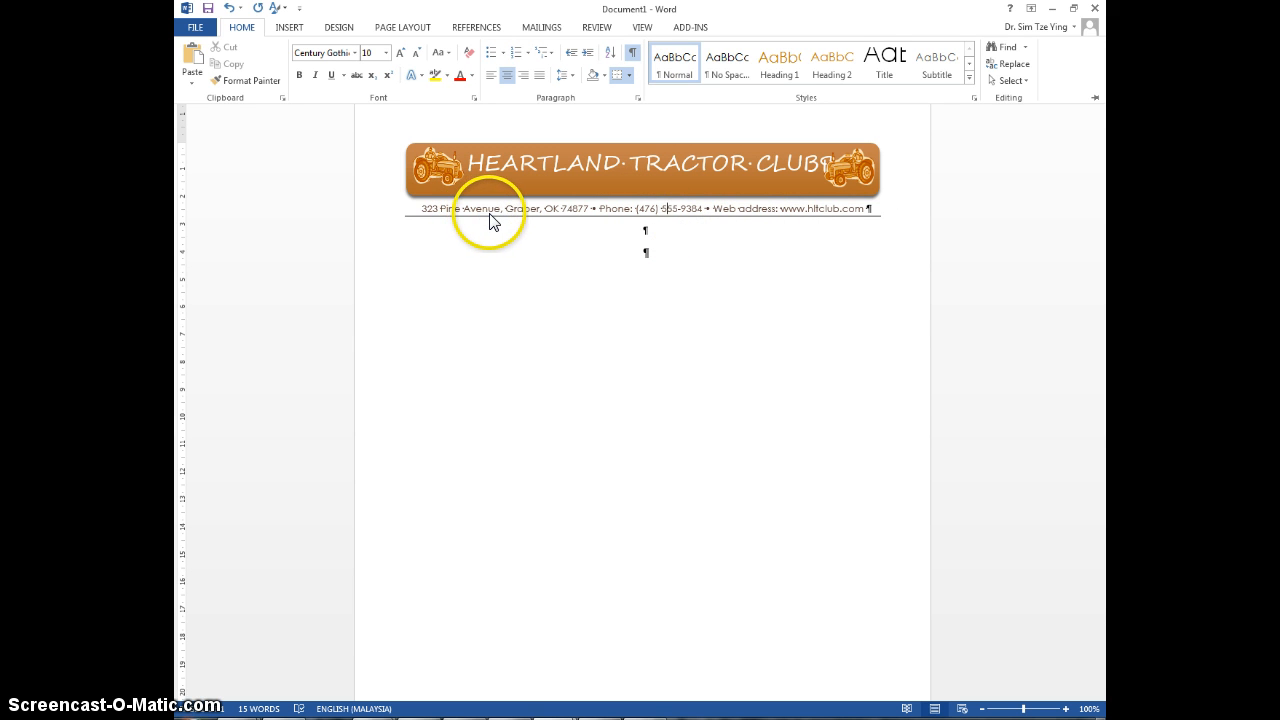
Step: Save the document as a Word Document named Heartland Letterhead in the _CSCI_1013 folder of Google Drive
click(191, 32)
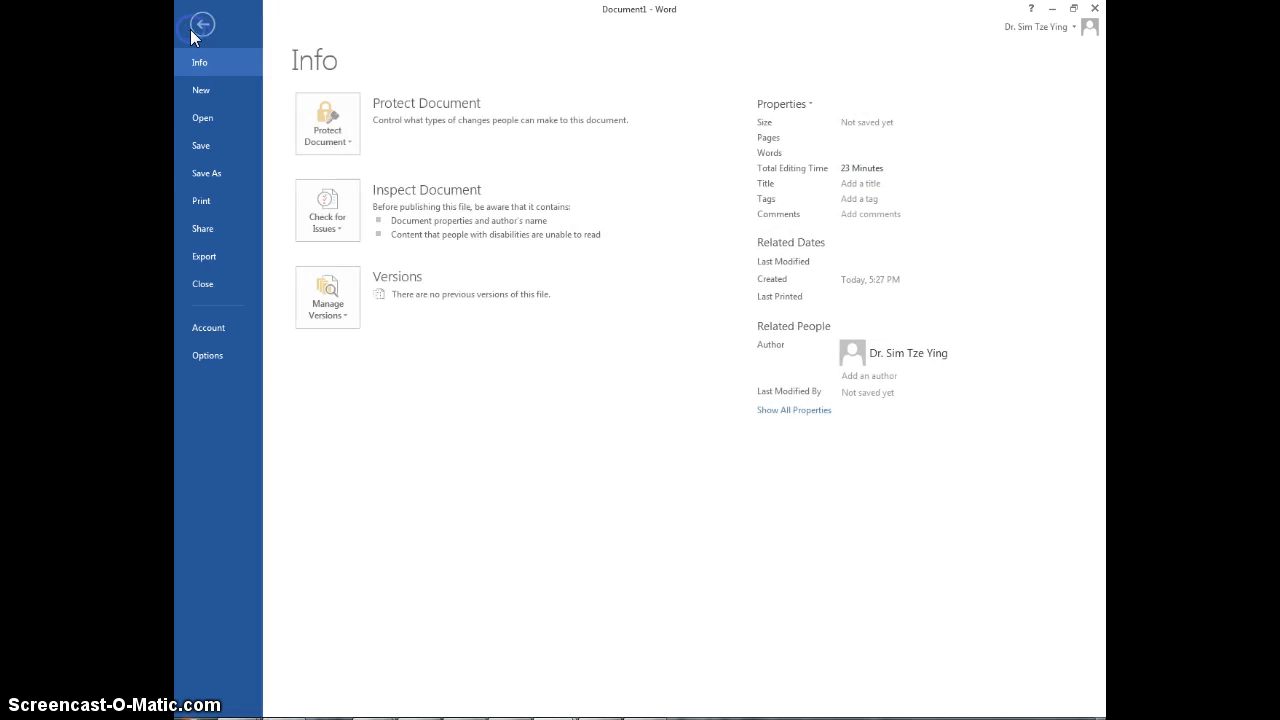
click(208, 175)
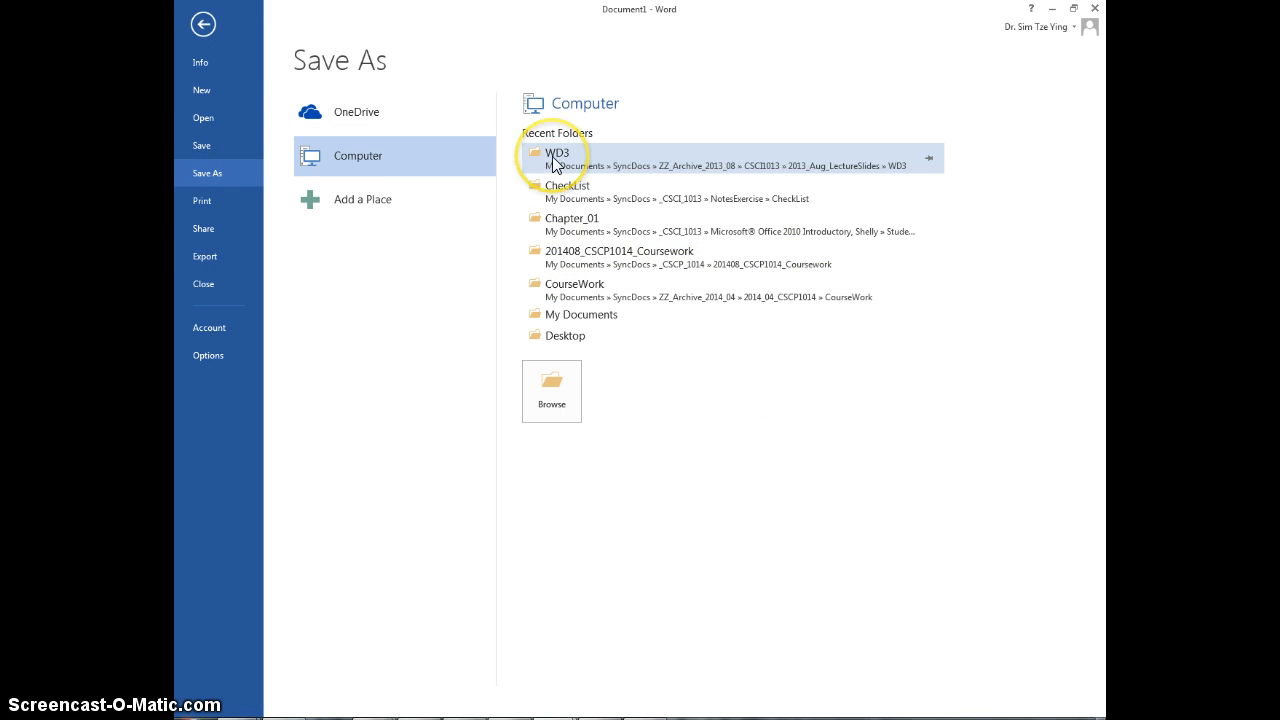
click(557, 401)
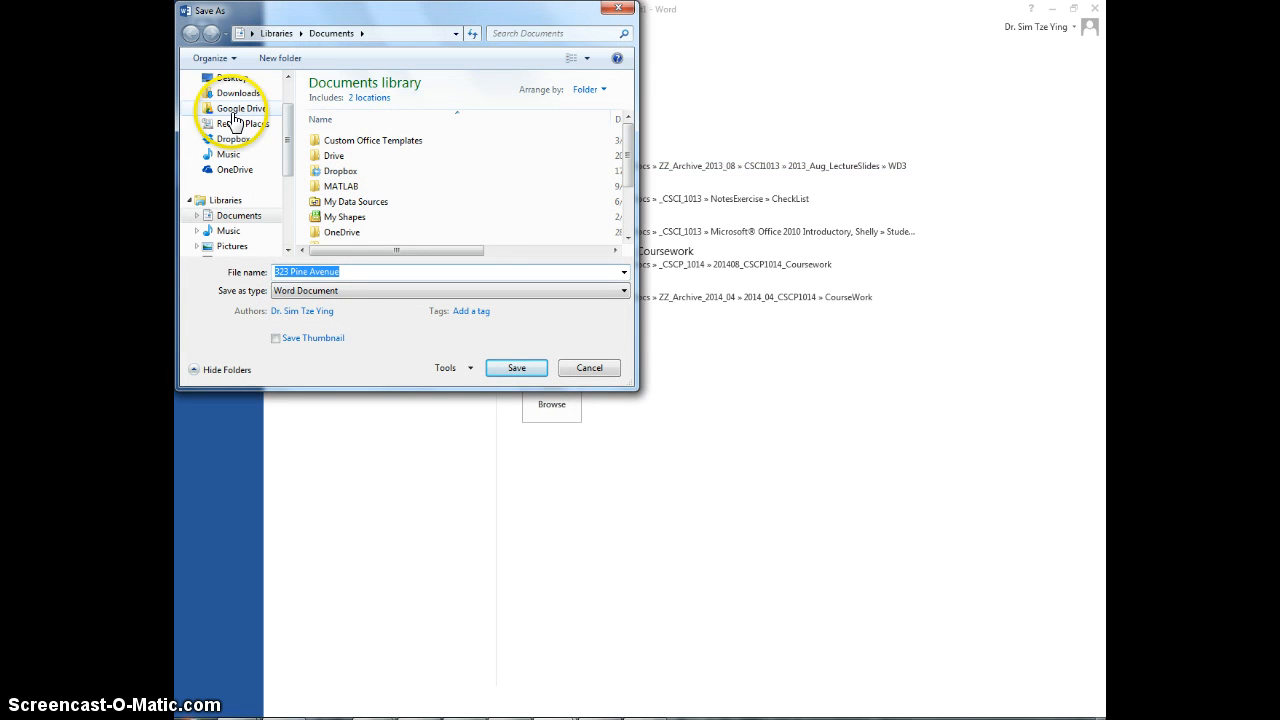
click(236, 108)
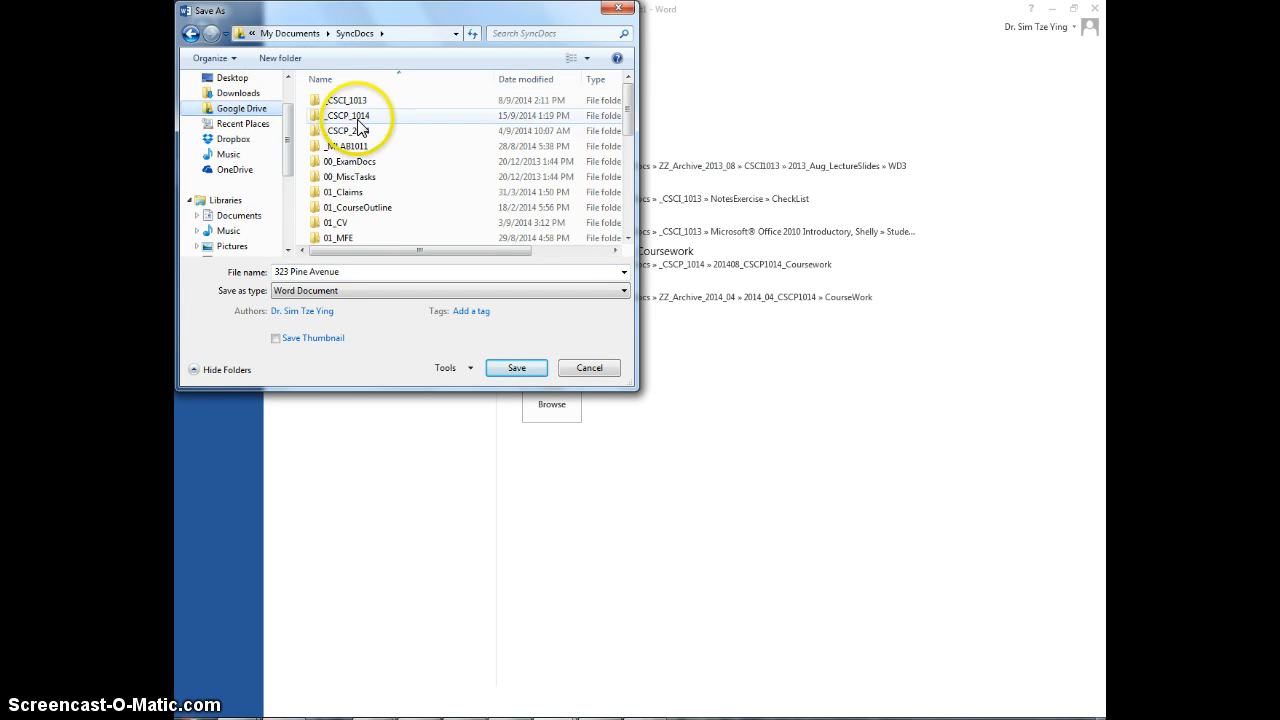
click(355, 102)
double_click(355, 101)
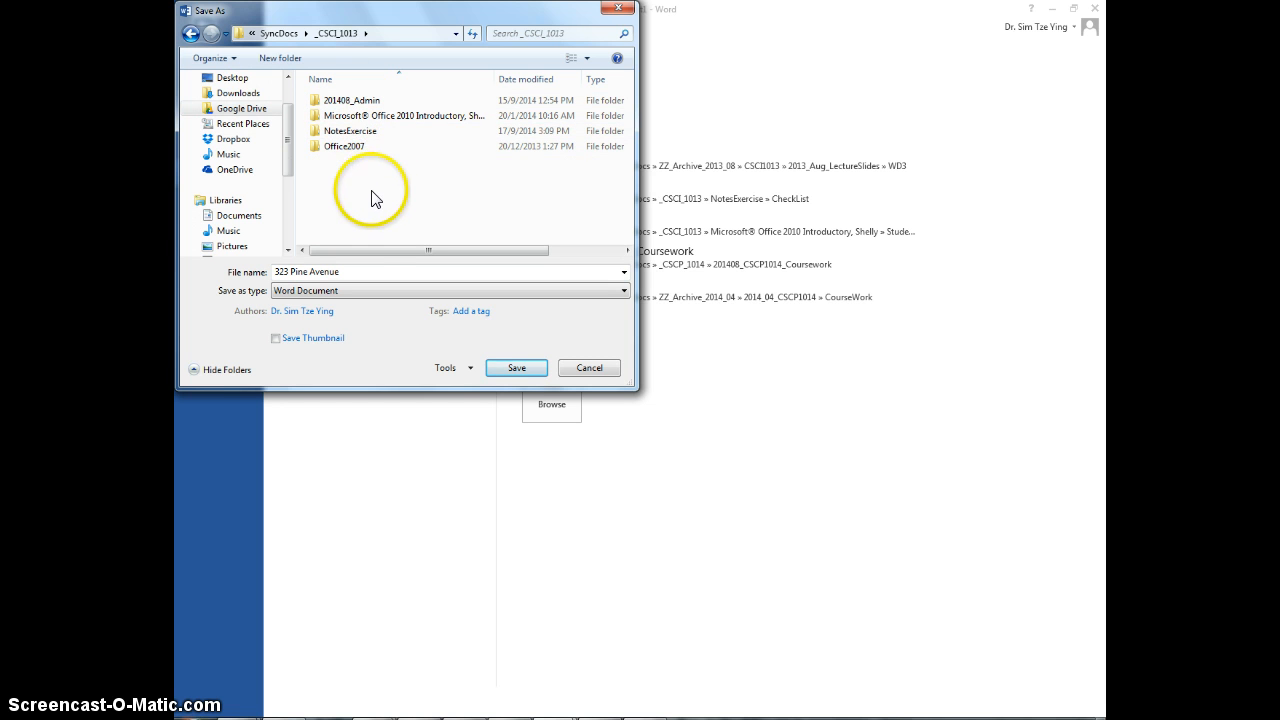
click(362, 272)
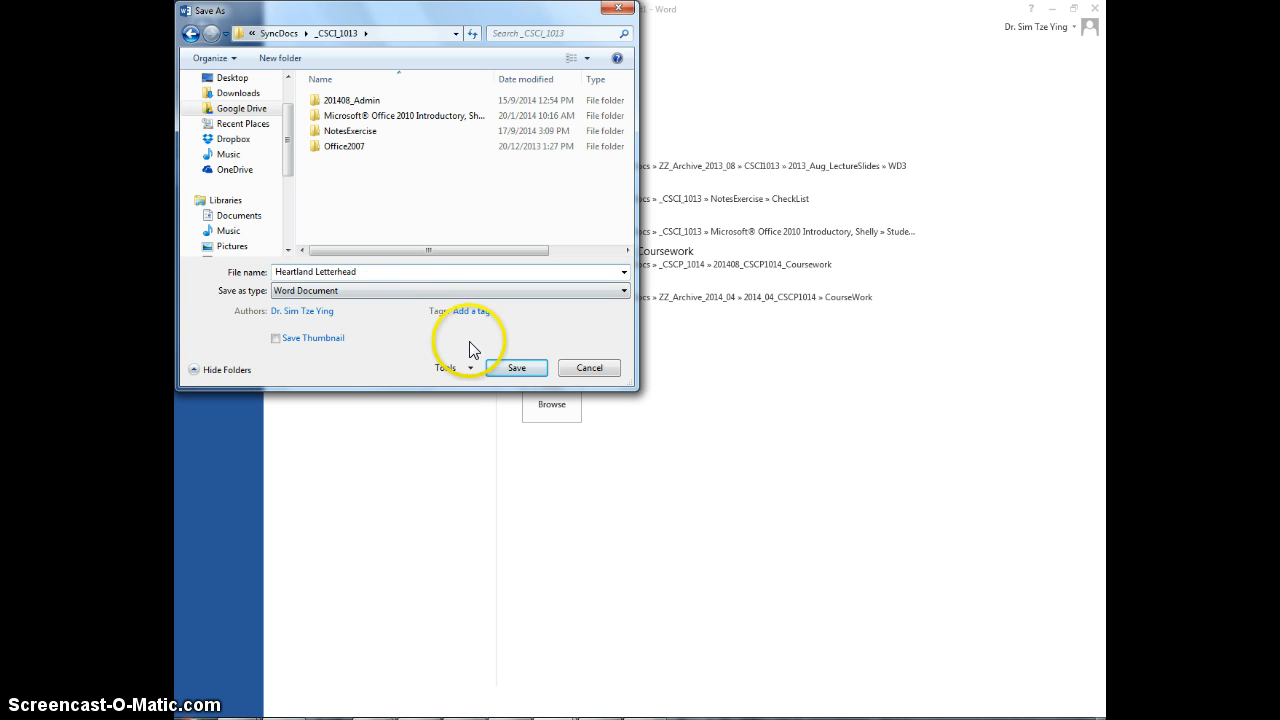
click(497, 369)
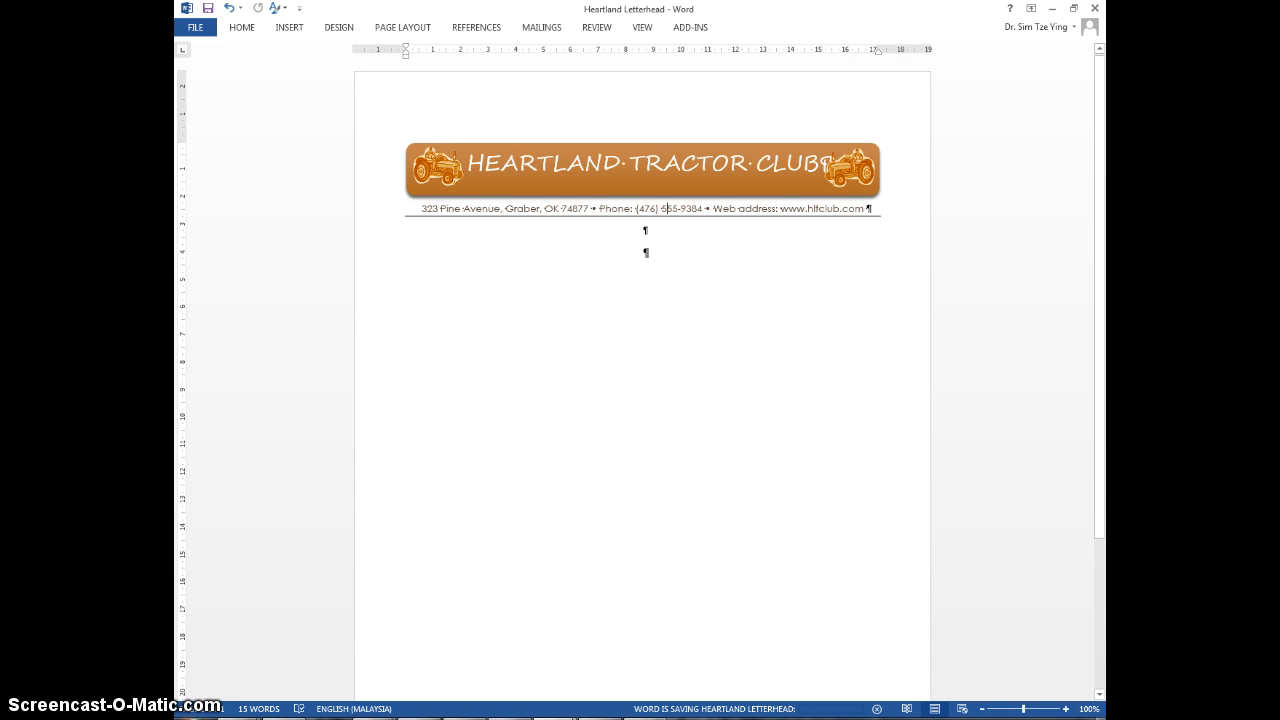